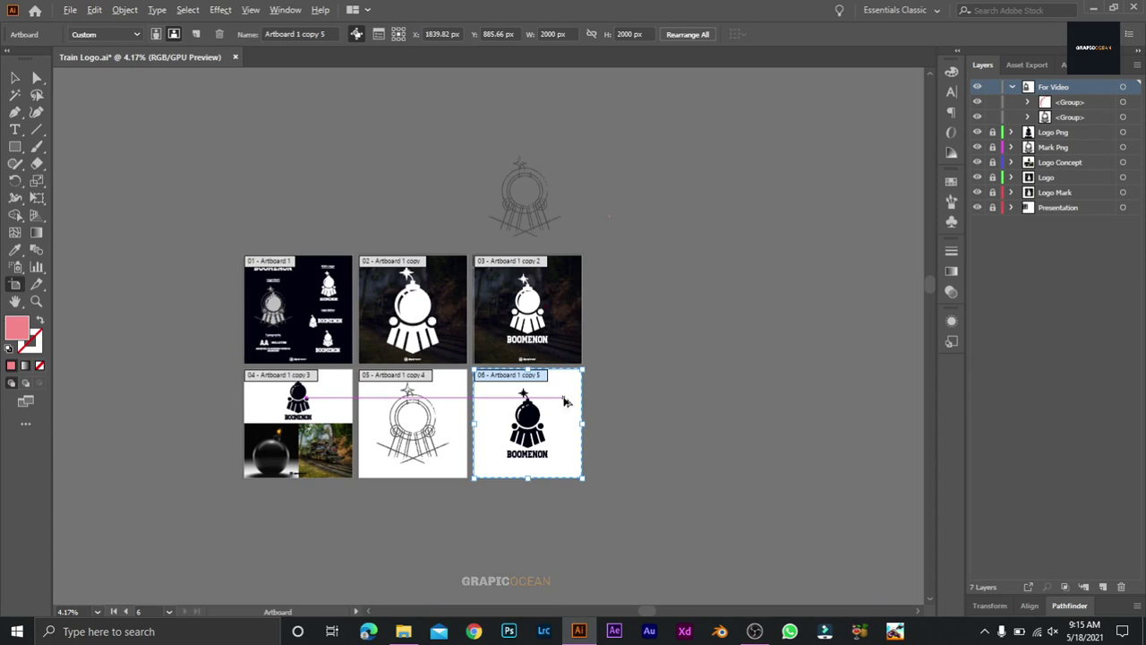
# - Duplicate artboard 06 as an empty artboard to the right of artboard 03 in the upper row
pyautogui.moveTo(565, 402); pyautogui.dragTo(699, 299)
pyautogui.press('Escape')
pyautogui.hotkey('ctrl', '+')
pyautogui.hotkey('ctrl', '+')
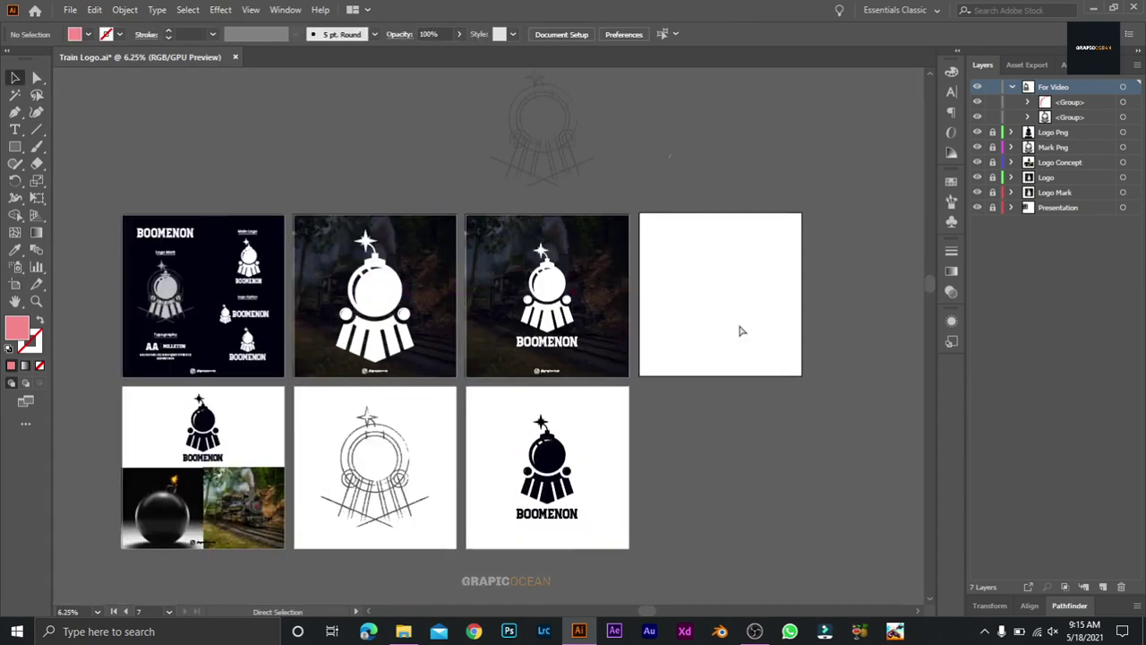
# - Move the pencil sketch group from above the artboards onto the new blank artboard
pyautogui.hotkey('ctrl', '0')
pyautogui.hotkey('ctrl', '-')
pyautogui.hotkey('ctrl', '-')
pyautogui.hotkey('ctrl', '-')
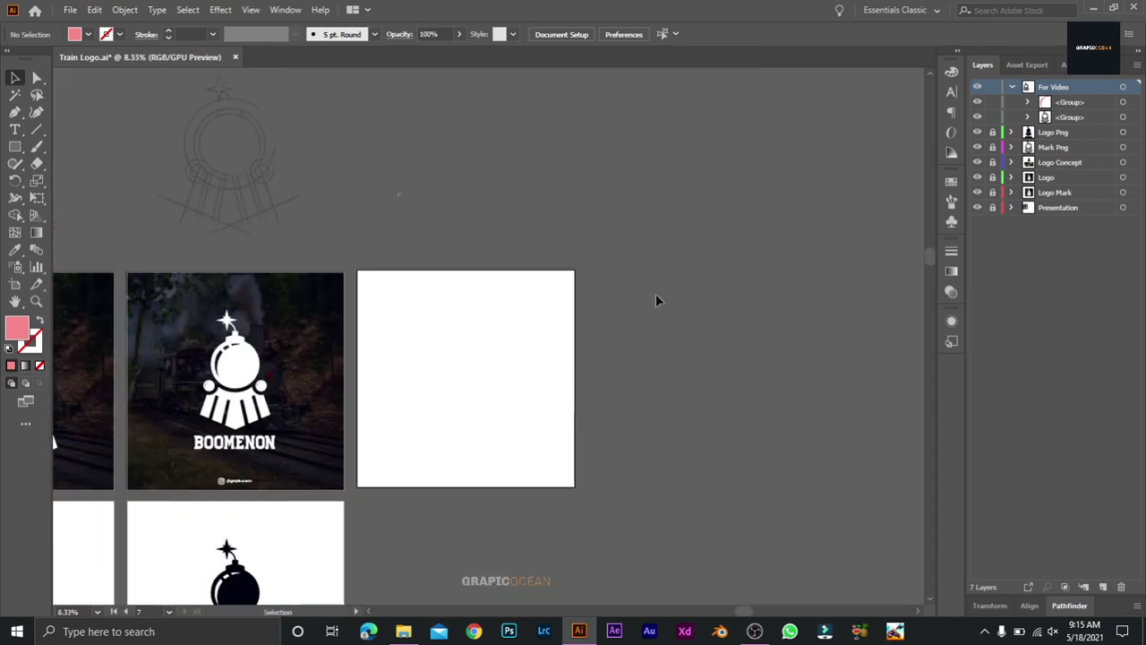
pyautogui.moveTo(274, 197); pyautogui.dragTo(512, 416)
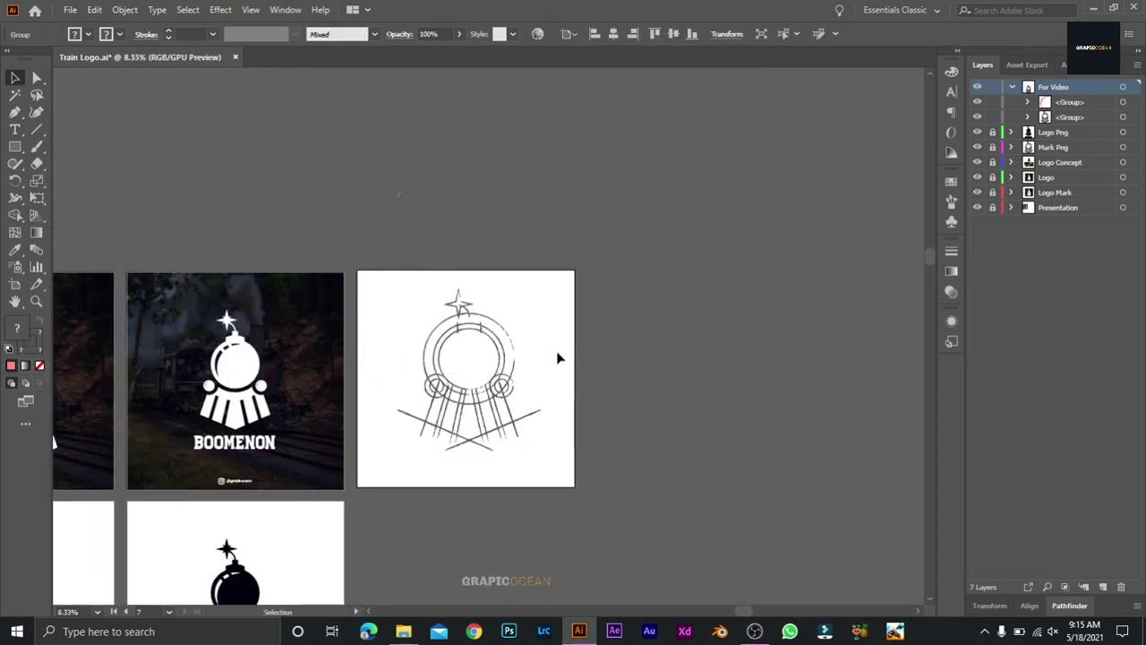
pyautogui.click(558, 358)
pyautogui.click(508, 397)
pyautogui.click(545, 385)
pyautogui.hotkey('ctrl', '0')
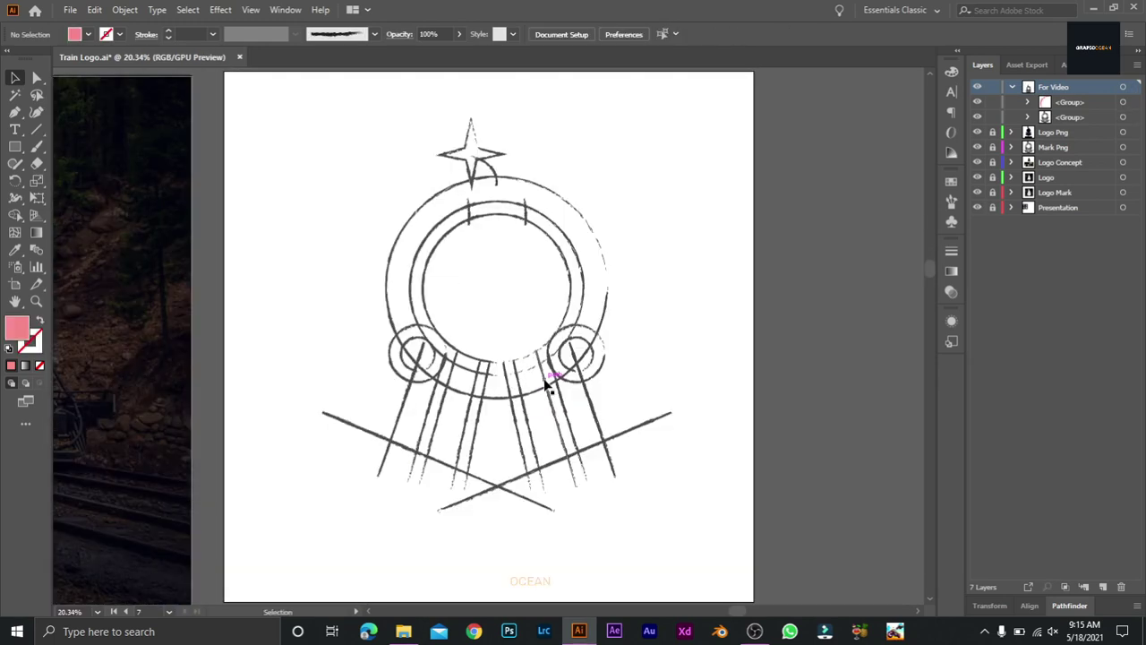
# - Scale the pencil sketch down proportionally around its centre to about half its size
pyautogui.click(548, 385)
pyautogui.moveTo(670, 120)
pyautogui.mouseDown()
pyautogui.moveTo(592, 205)
pyautogui.moveTo(594, 217)
pyautogui.mouseUp()
pyautogui.click(645, 281)
# - Lower the sketch group's opacity and lock the group as a tracing template
pyautogui.hotkey('ctrl', '+')
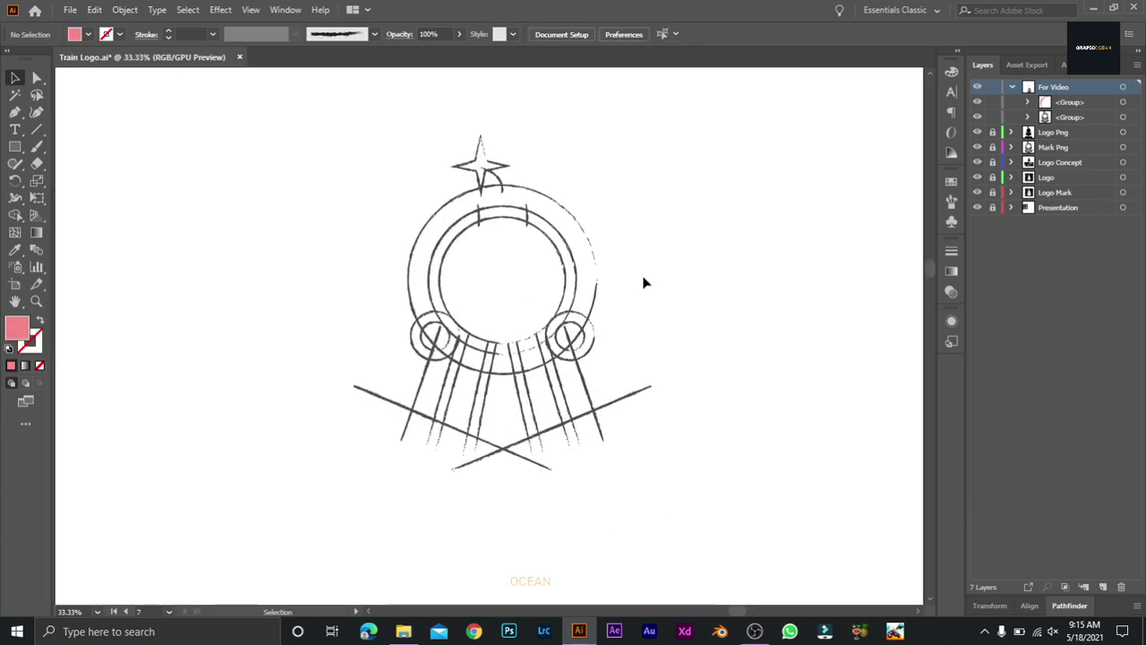
pyautogui.rightClick(546, 338)
pyautogui.click(484, 187)
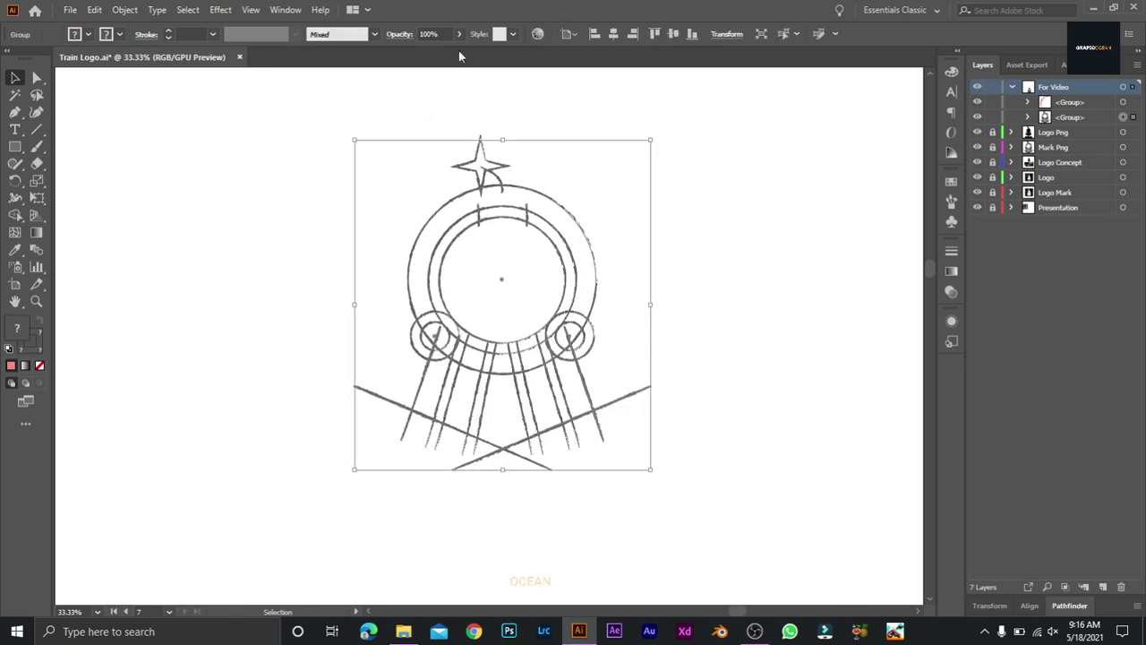
pyautogui.click(476, 117)
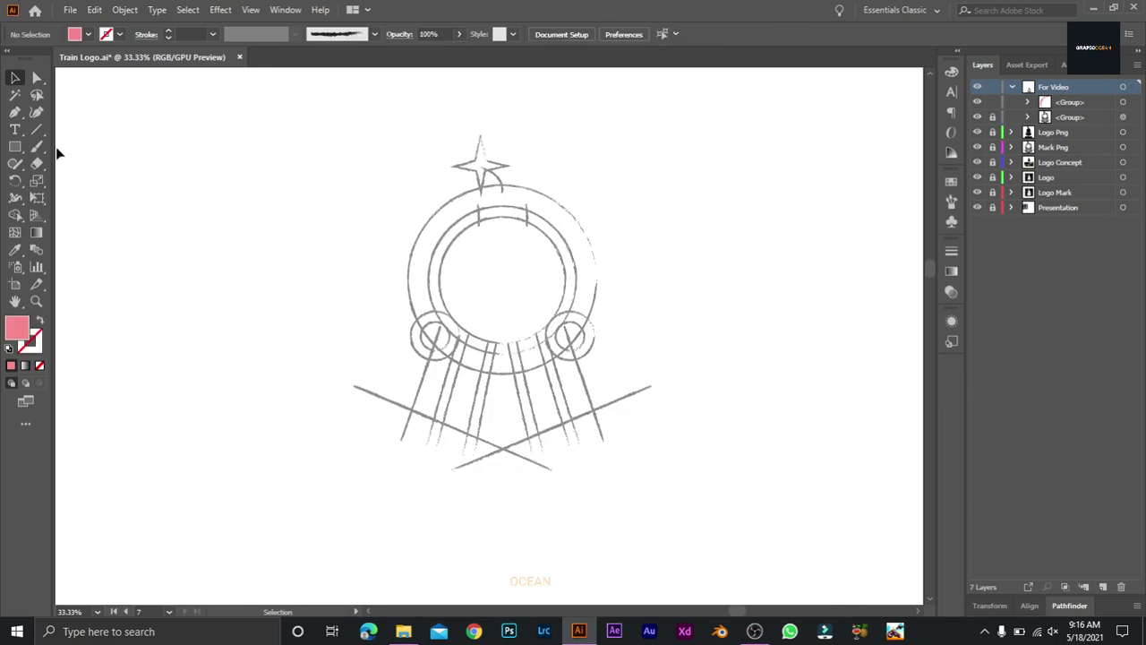
# - Draw a 434 × 434 px circle with the Ellipse tool beside the sketch
pyautogui.click(15, 148)
pyautogui.moveTo(15, 150); pyautogui.dragTo(84, 181)
pyautogui.click(235, 244)
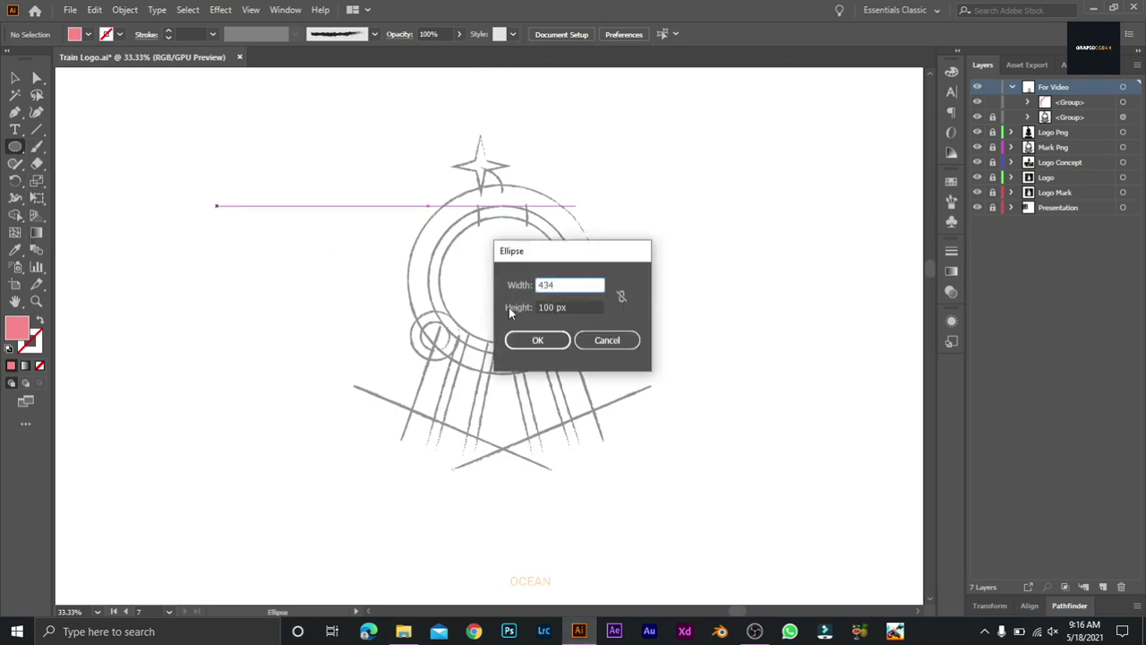
pyautogui.write('434')
pyautogui.press('Tab')
pyautogui.click(537, 341)
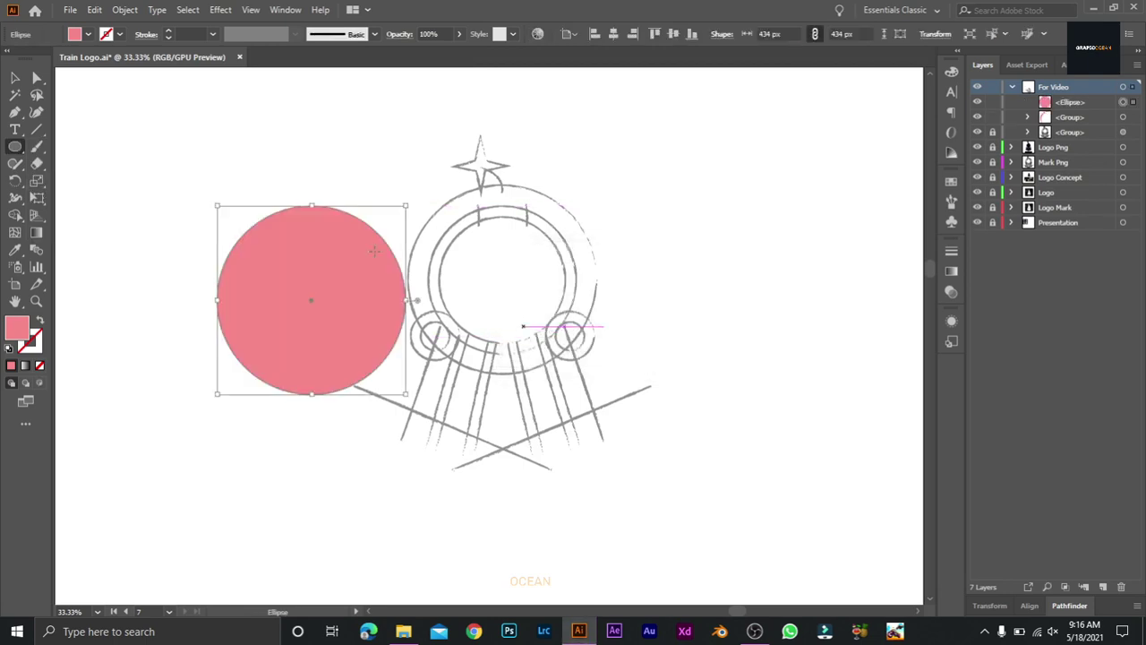
# - Swap the circle's fill and stroke and move it onto the sketch's outer ring
pyautogui.click(40, 319)
pyautogui.press('v')
pyautogui.moveTo(369, 382); pyautogui.dragTo(560, 361)
pyautogui.click(689, 330)
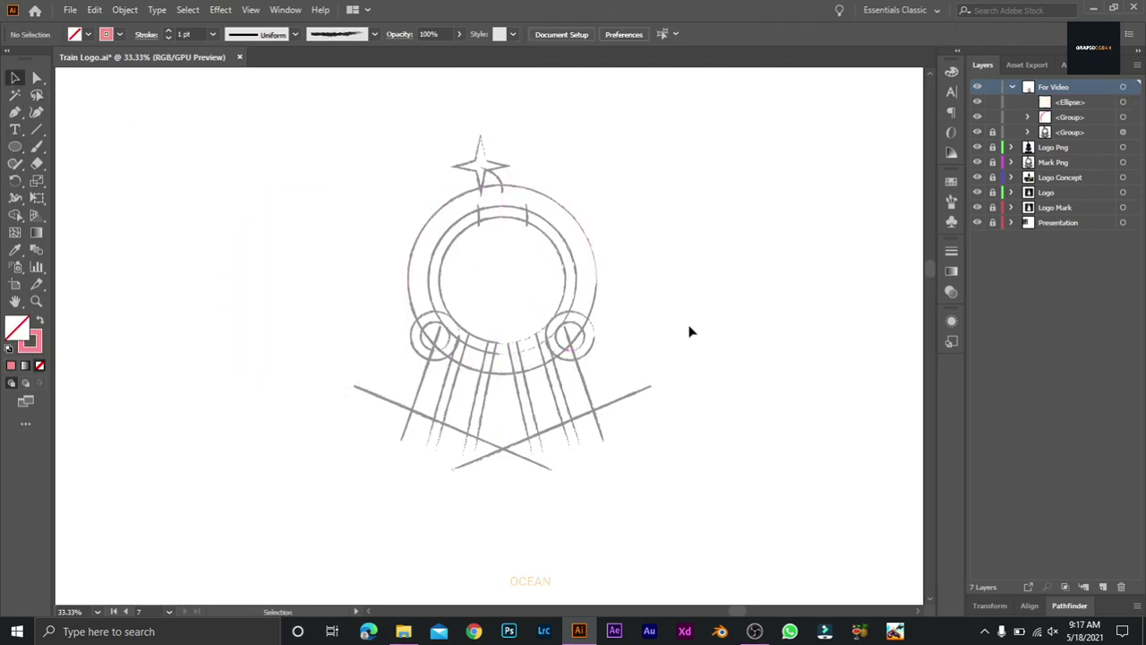
# - Set the outer circle's stroke to near-black 0A0A0A with a weight of 3 pt
pyautogui.click(599, 309)
pyautogui.doubleClick(30, 340)
pyautogui.click(790, 341)
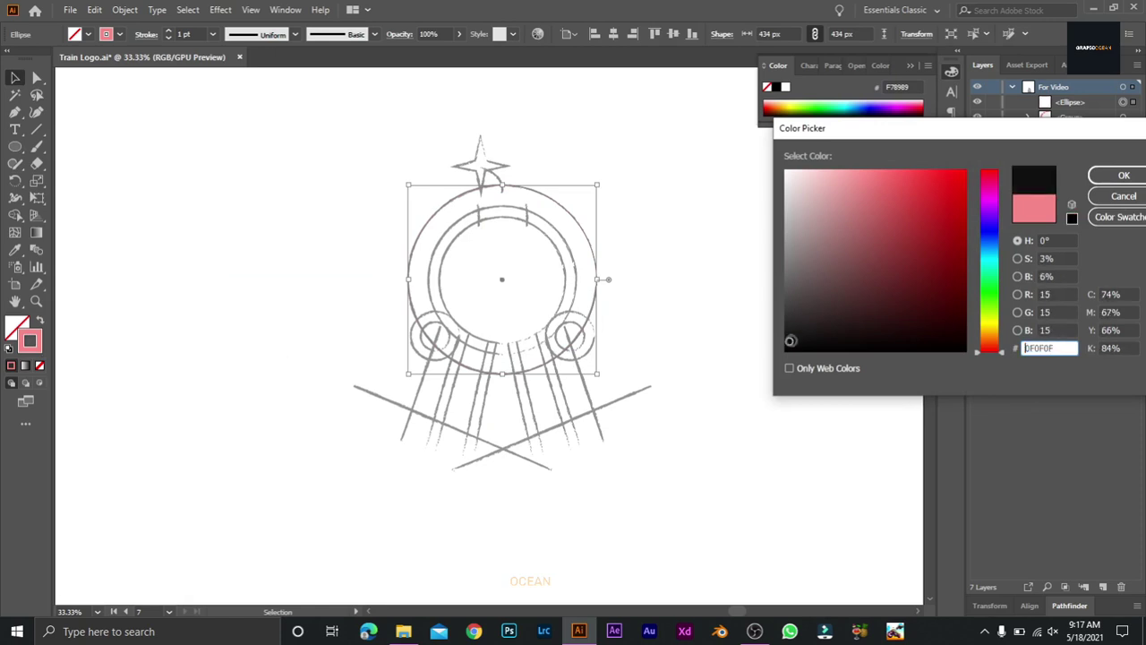
pyautogui.click(1125, 175)
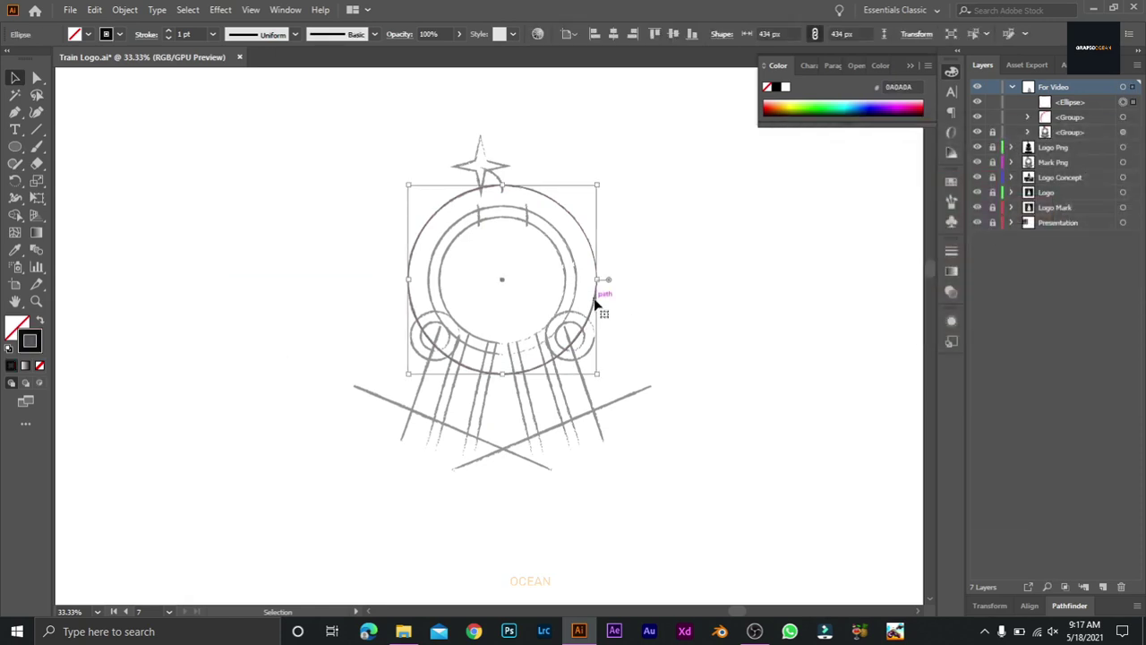
pyautogui.click(167, 31)
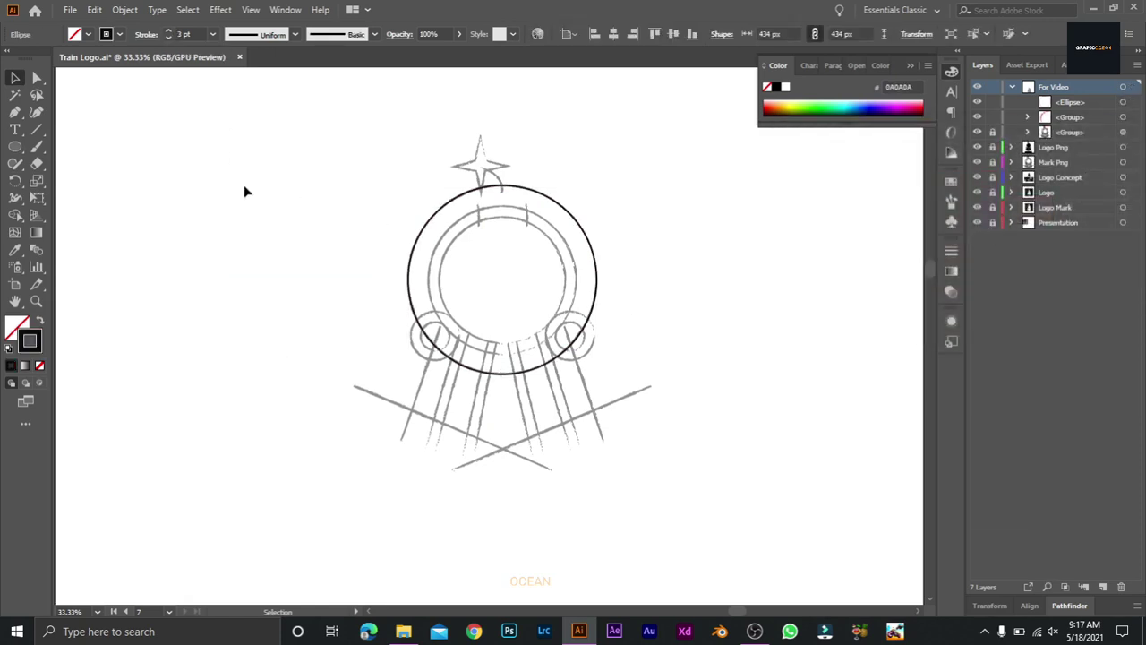
pyautogui.click(761, 349)
# - Offset the outer circle's path by -47 px with miter joins to trace the sketch's middle ring
pyautogui.click(596, 299)
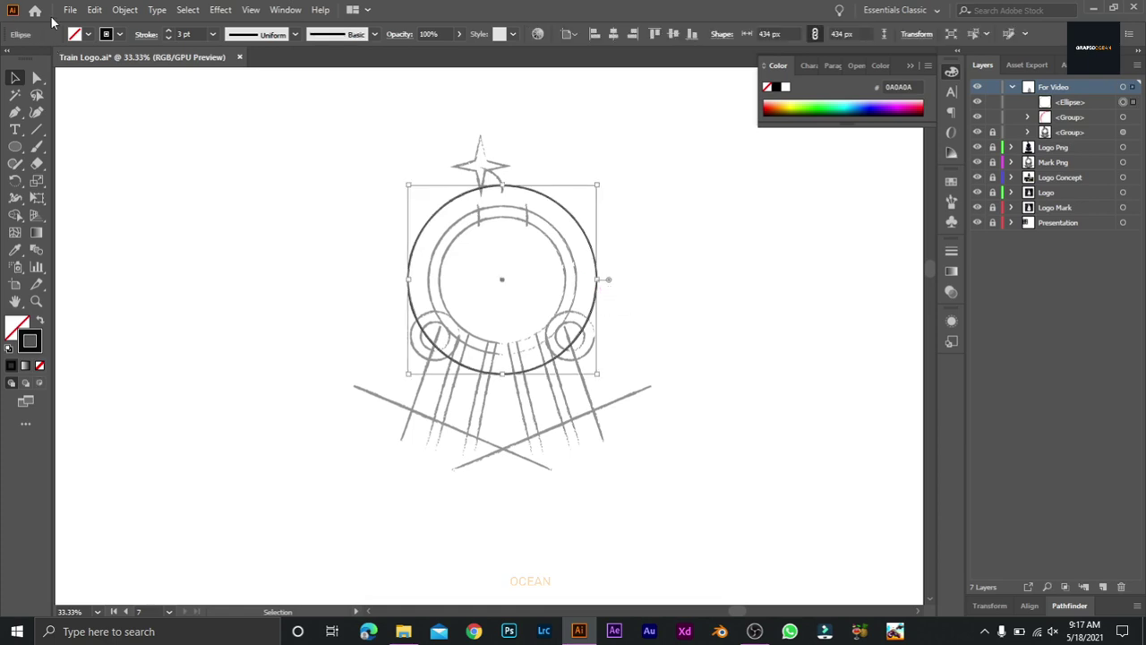
pyautogui.click(125, 9)
pyautogui.moveTo(290, 356)
pyautogui.click(367, 404)
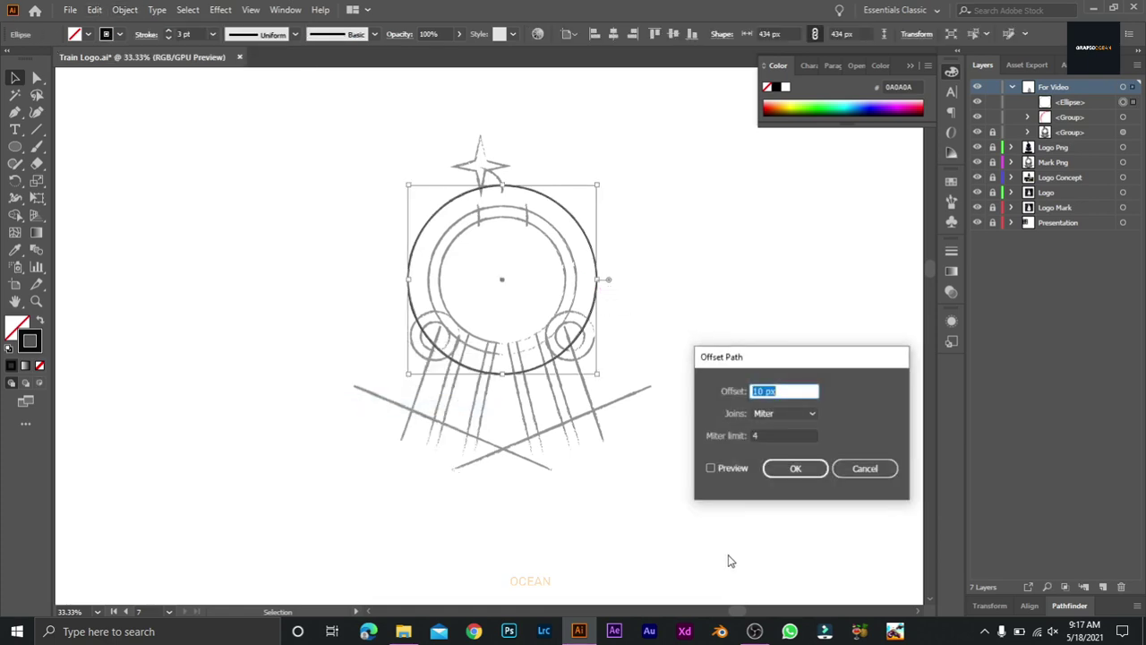
pyautogui.click(709, 468)
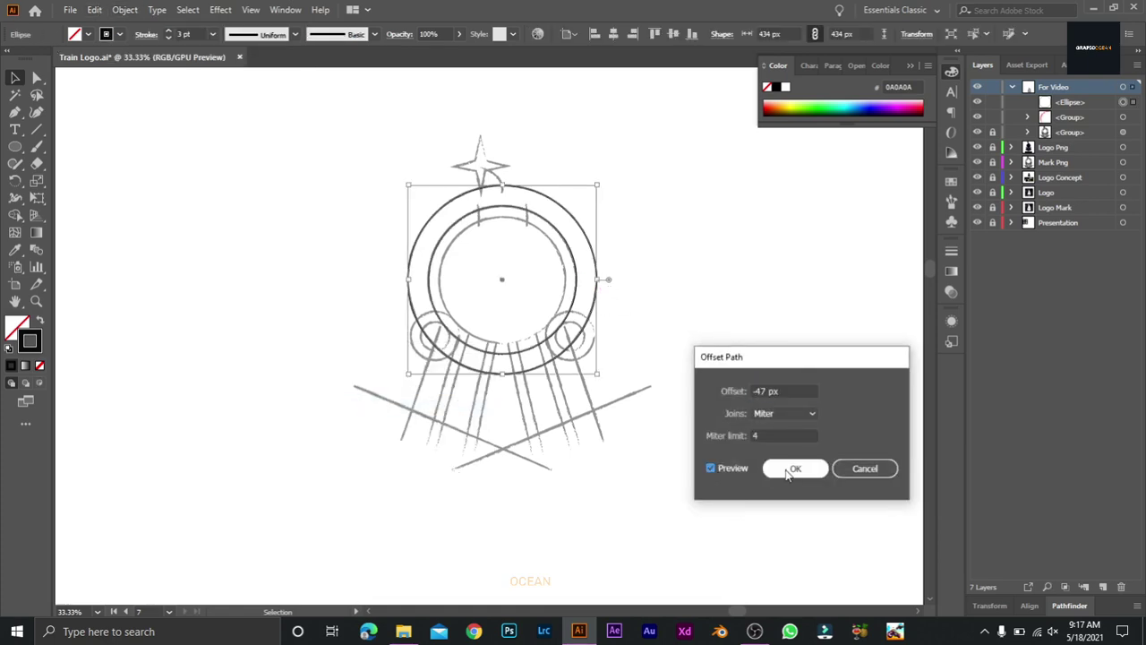
pyautogui.click(797, 468)
pyautogui.click(739, 442)
# - Offset the middle circle's path inward to trace the innermost ring of the sketch
pyautogui.click(565, 240)
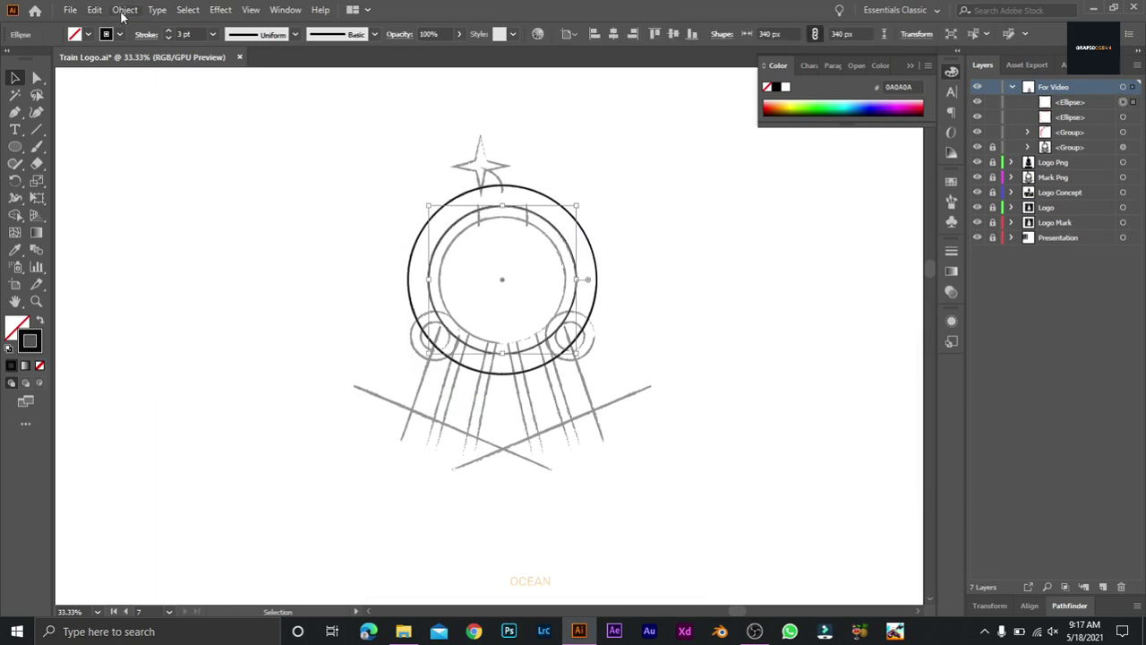
pyautogui.click(124, 9)
pyautogui.moveTo(215, 350)
pyautogui.click(374, 407)
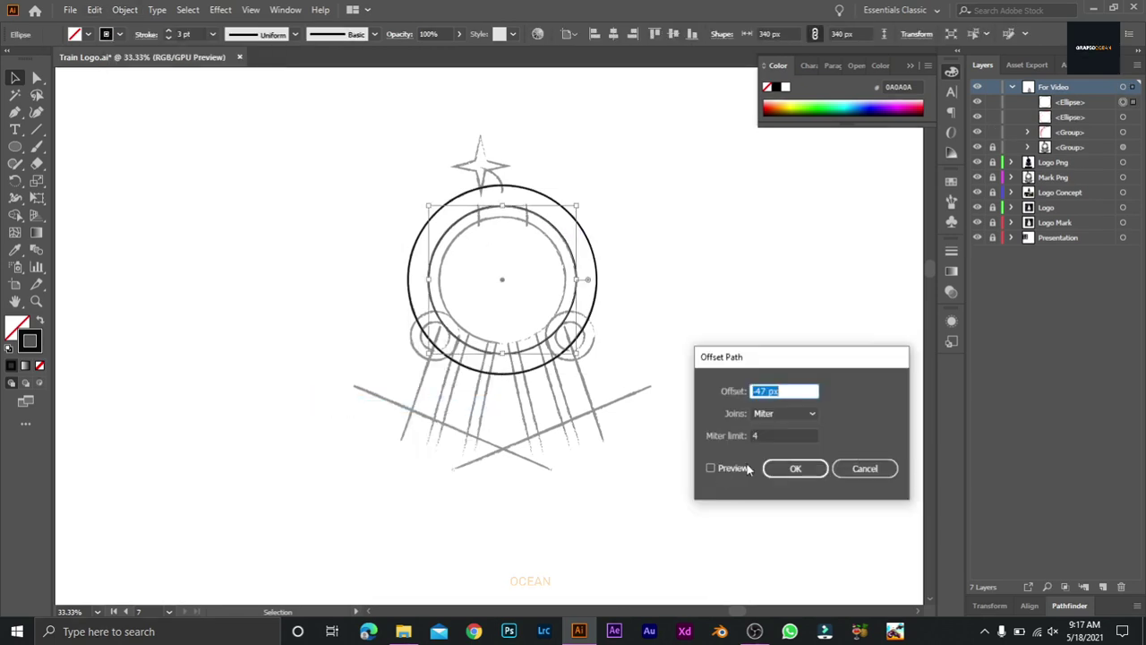
pyautogui.click(711, 468)
pyautogui.click(787, 391)
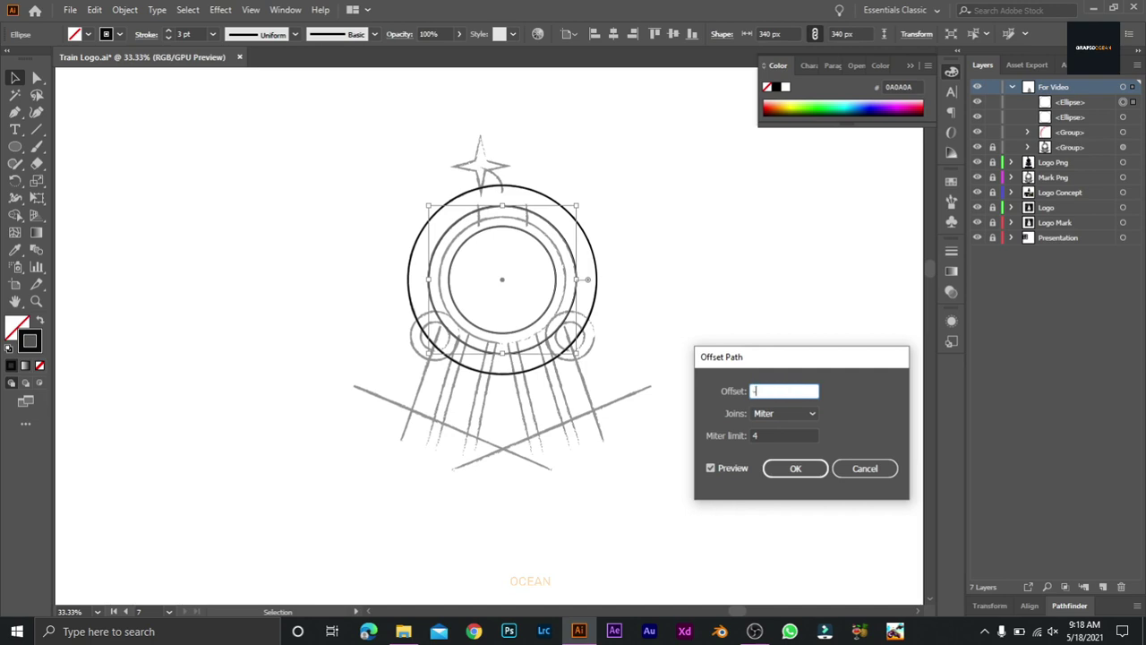
pyautogui.press('Return')
pyautogui.click(677, 304)
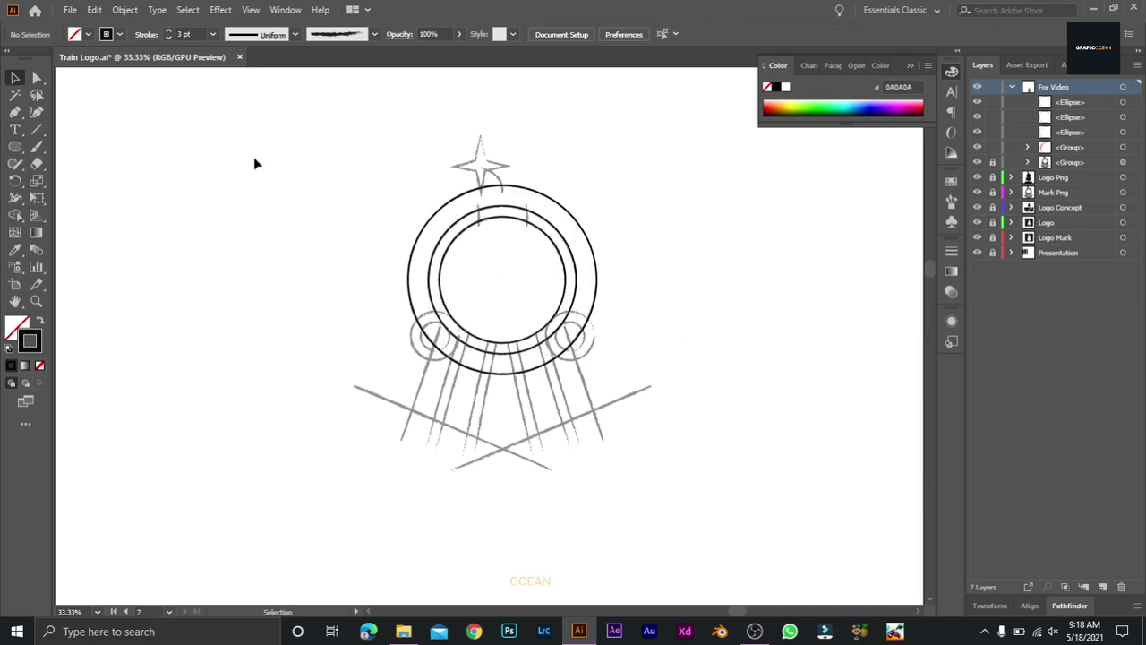
# - Draw a 112 × 112 px circle with the Ellipse tool in the empty area beside the sketch
pyautogui.click(245, 215)
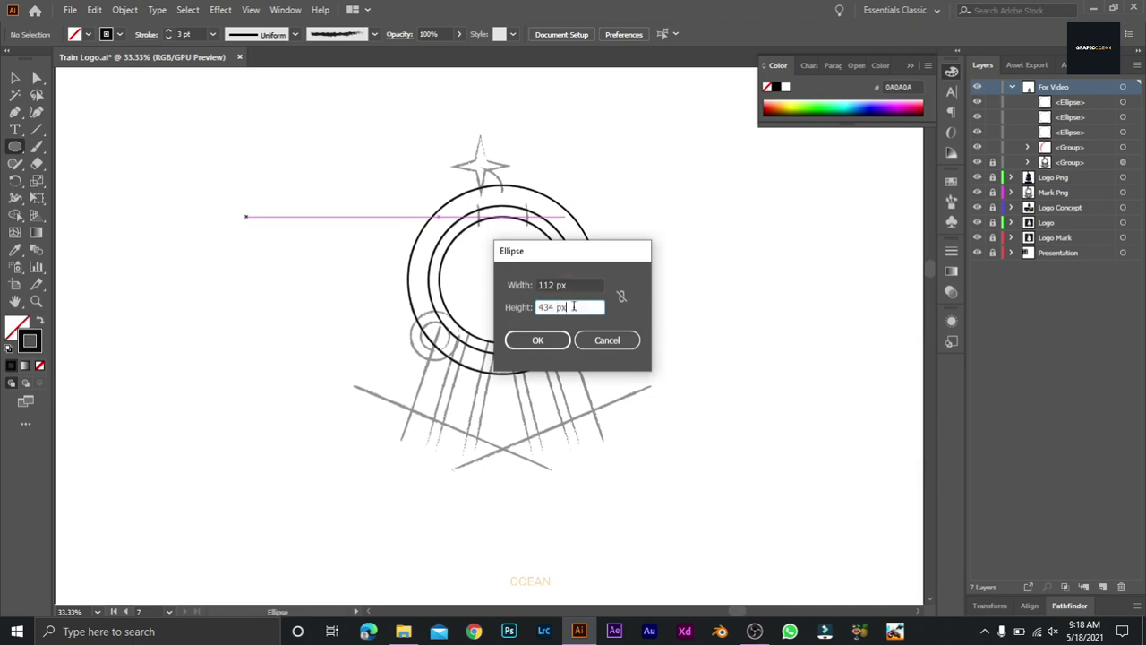
pyautogui.press('Return')
pyautogui.press('v')
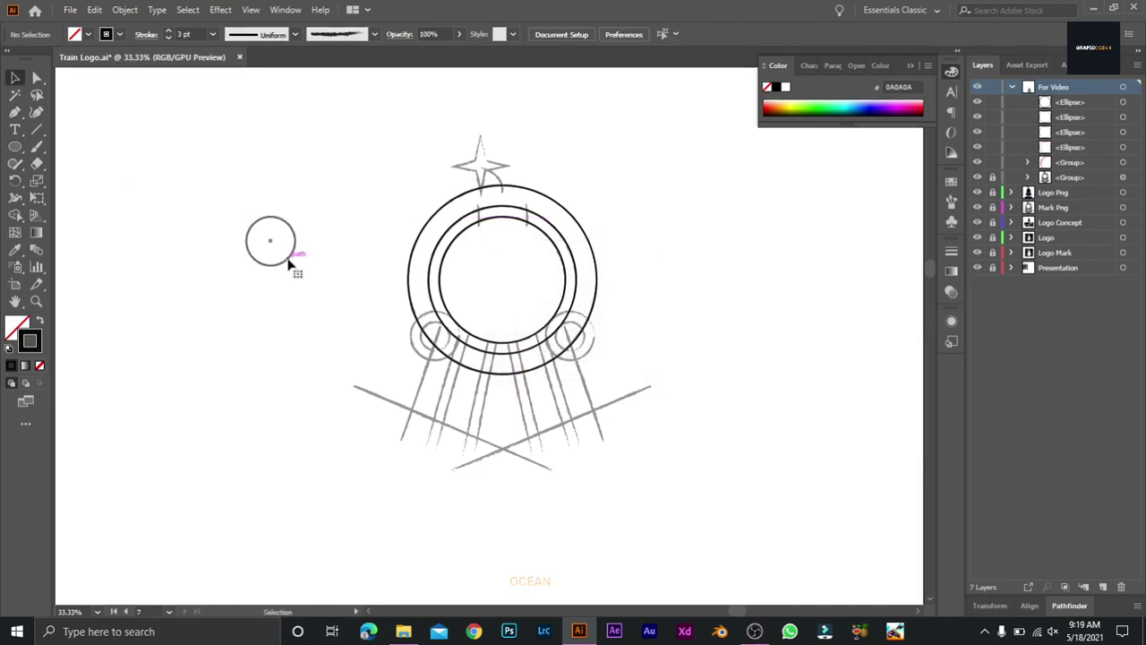
# - Offset the 112 px circle's path inward to create a smaller concentric circle
pyautogui.click(125, 9)
pyautogui.moveTo(288, 357)
pyautogui.click(358, 398)
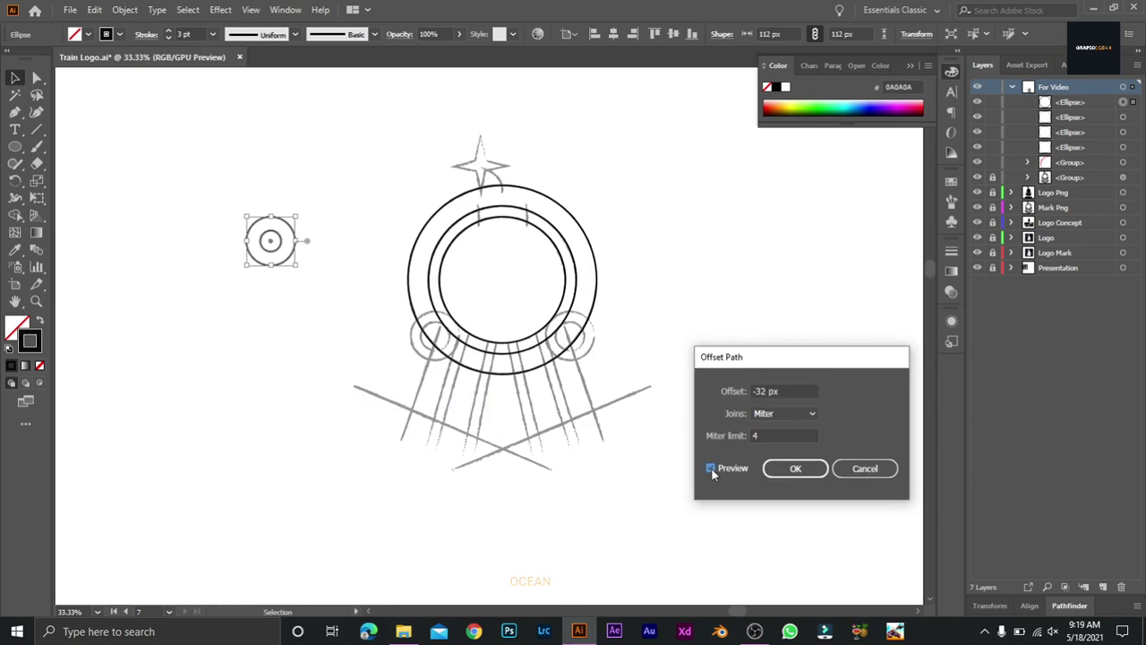
pyautogui.moveTo(767, 392); pyautogui.dragTo(744, 400)
pyautogui.click(793, 469)
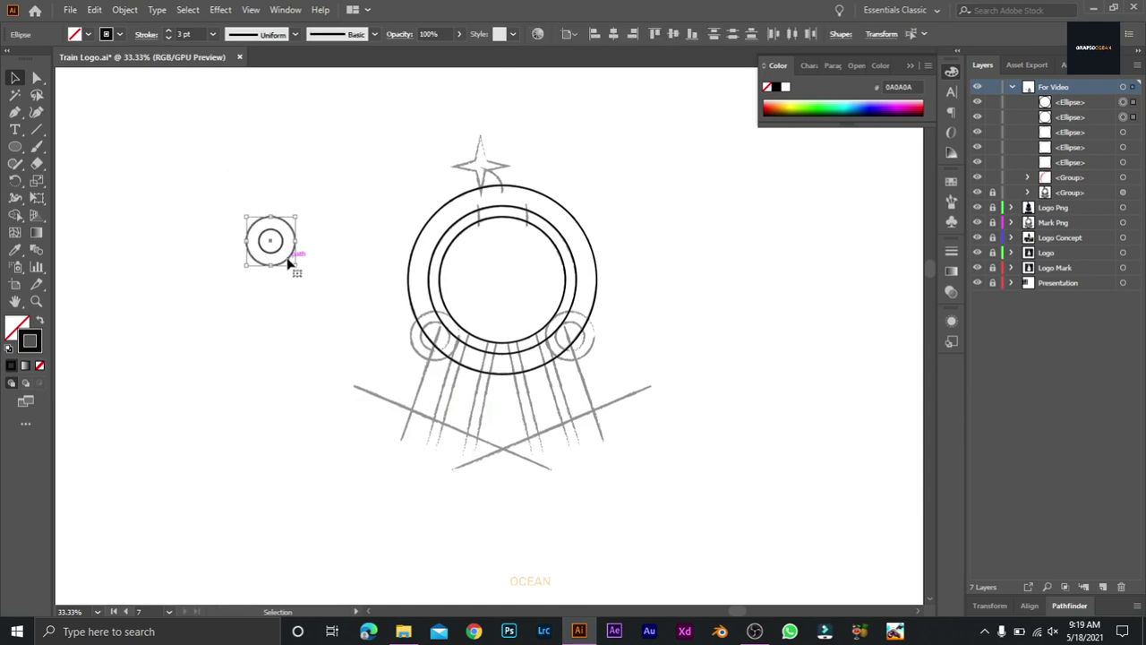
# - Move the two small concentric circles onto the sketch's right wheel and enlarge the inner one to match the sketch
pyautogui.moveTo(289, 260); pyautogui.dragTo(586, 353)
pyautogui.click(670, 369)
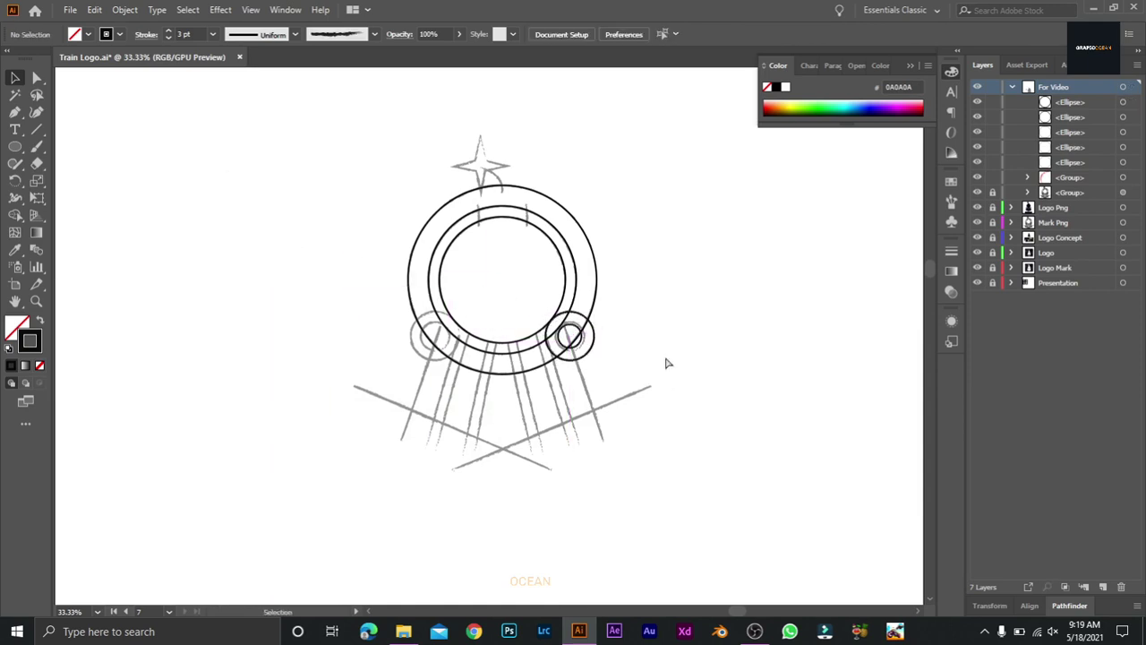
pyautogui.hotkey('ctrl', '=')
pyautogui.click(664, 369)
pyautogui.moveTo(676, 361); pyautogui.dragTo(688, 367)
pyautogui.click(804, 380)
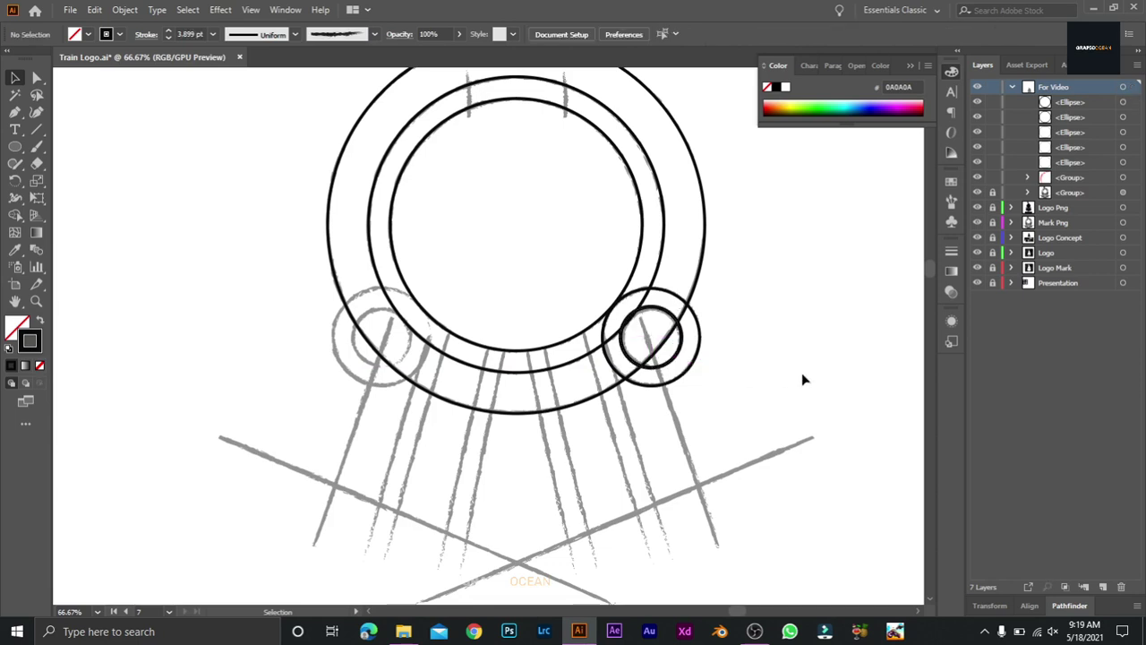
# - Copy the pair of small concentric circles onto the sketch's left wheel
pyautogui.hotkey('ctrl', '-')
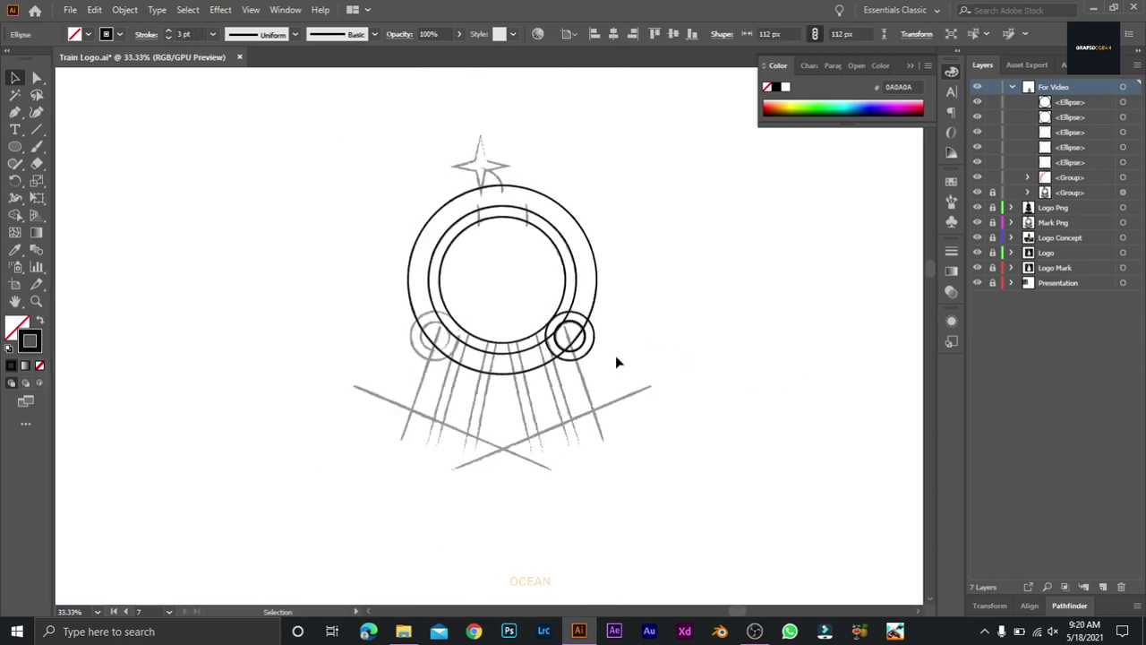
pyautogui.moveTo(583, 347); pyautogui.dragTo(495, 317)
pyautogui.click(601, 319)
# - Draw two vertical Pen lines about 72 px long over the sketch's short marks at the top of the inner rings
pyautogui.scroll(1, 726, 346)
pyautogui.hotkey('ctrl', '+')
pyautogui.click(17, 114)
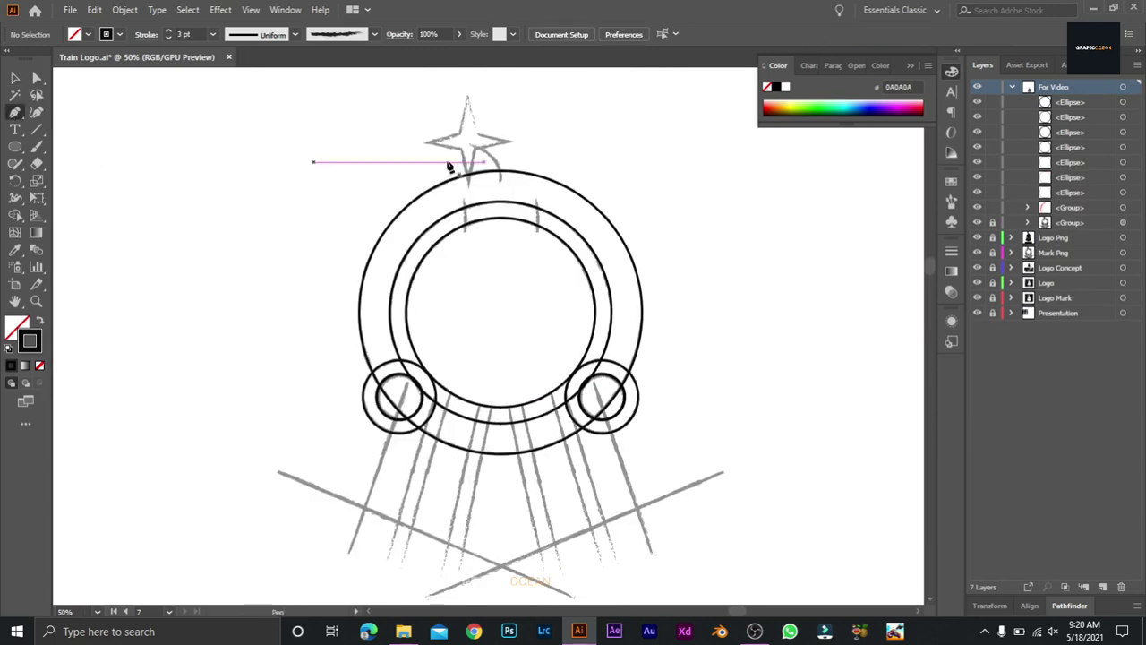
pyautogui.click(537, 196)
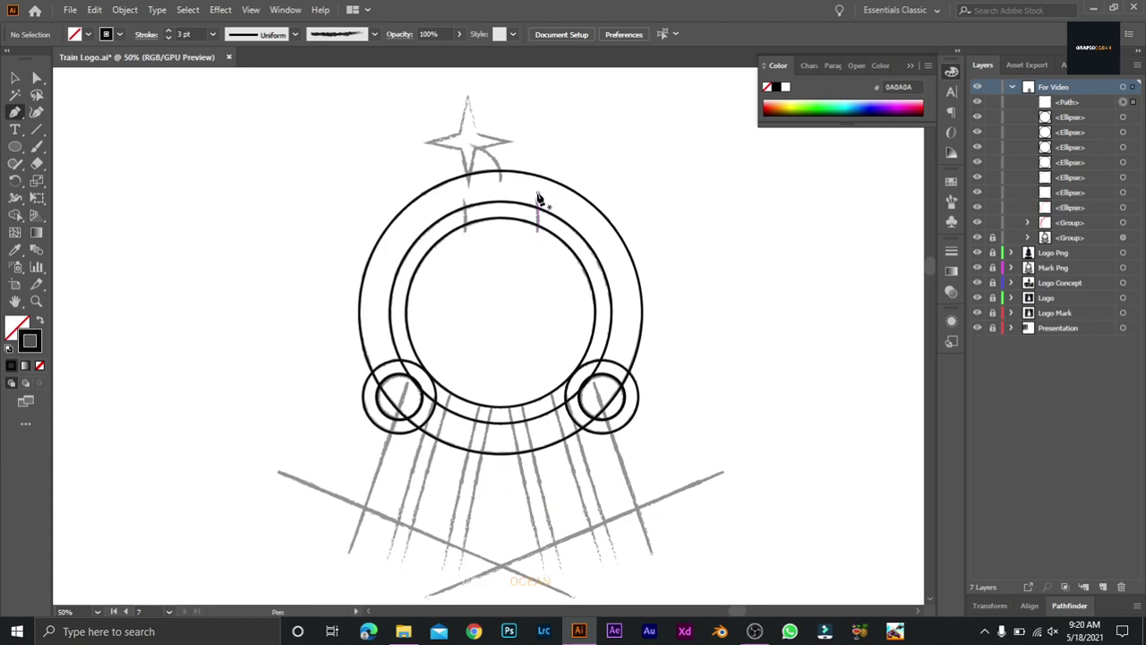
pyautogui.click(538, 240)
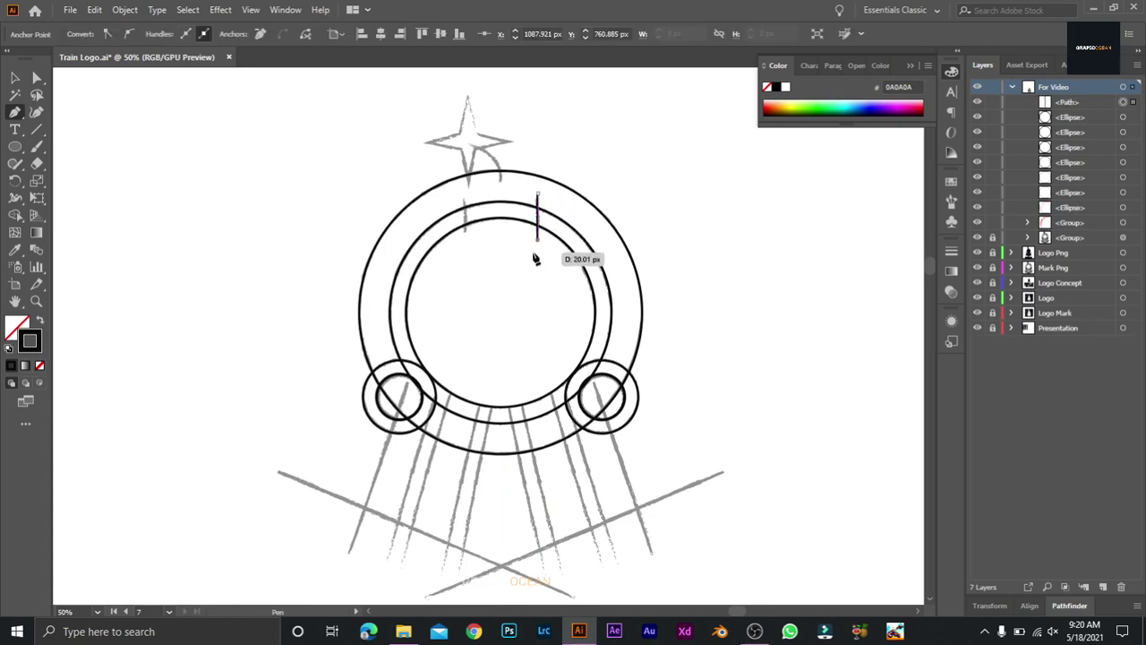
pyautogui.click(465, 195)
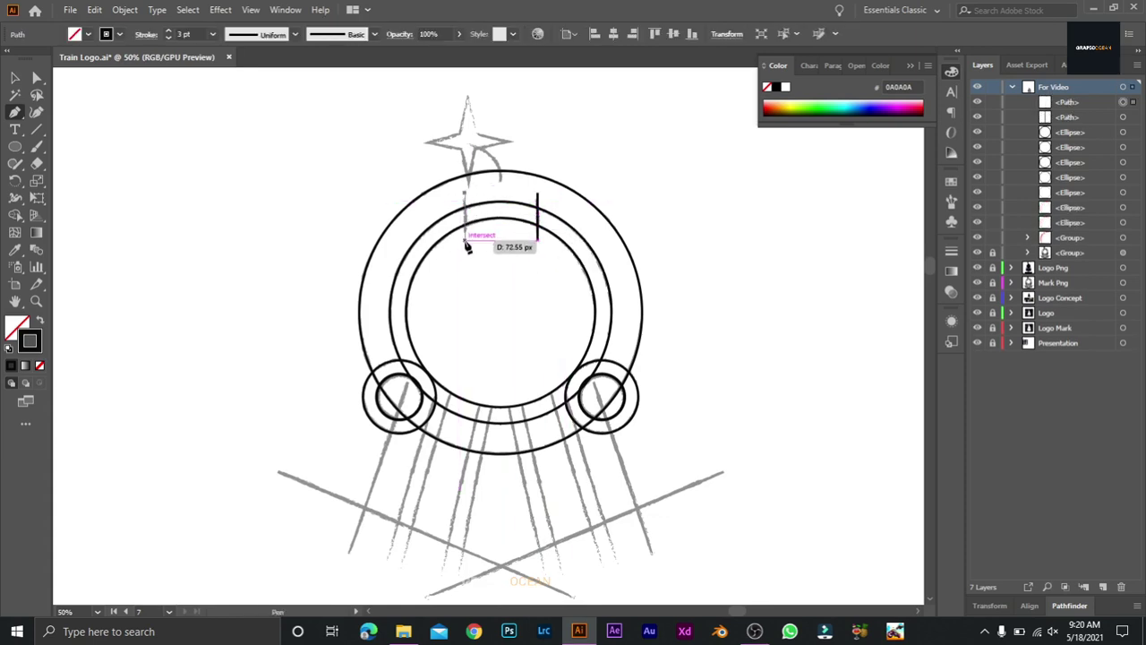
pyautogui.click(467, 239)
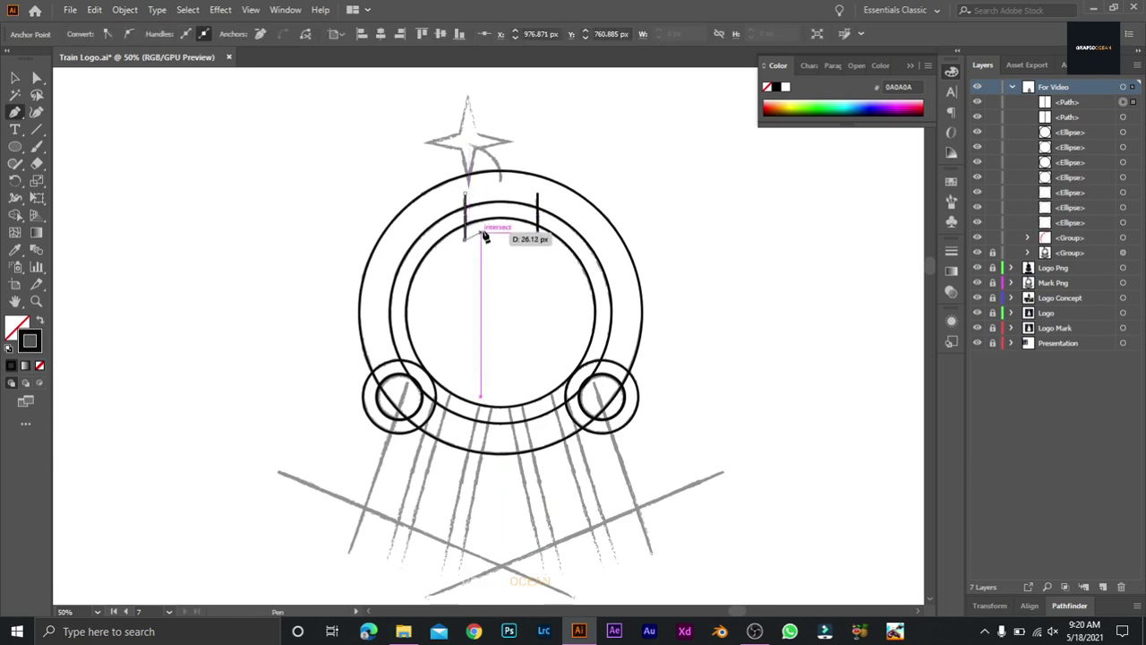
# - Trace the curved fuse with the Pen tool from the top of the outer circle up to the star
pyautogui.click(500, 191)
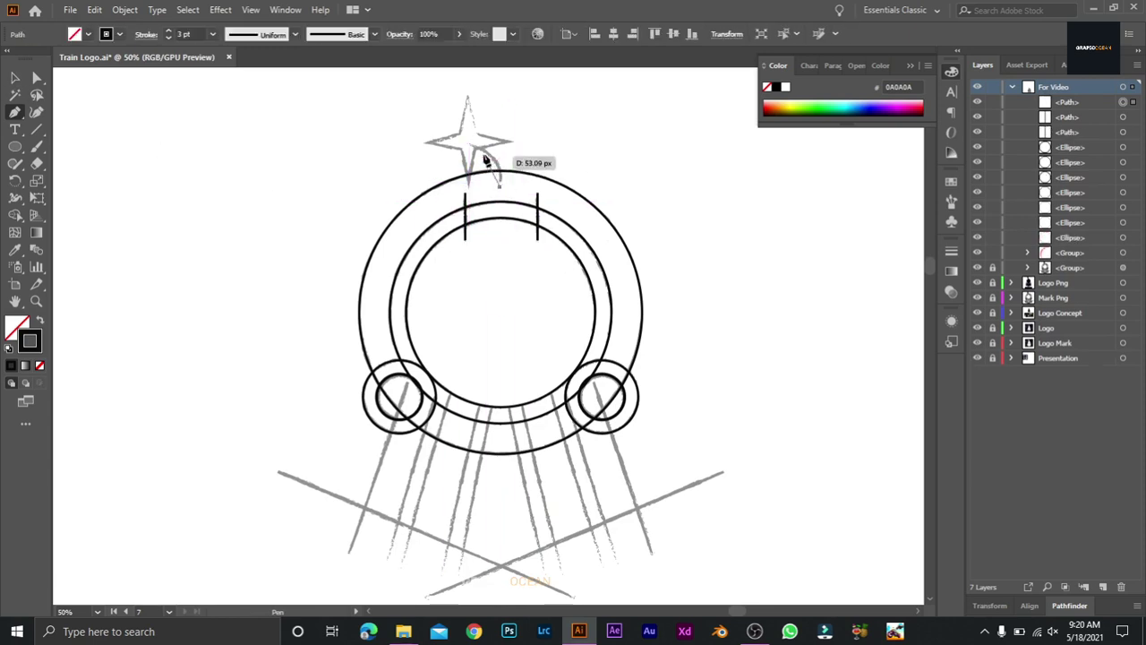
pyautogui.moveTo(473, 144); pyautogui.dragTo(435, 128)
pyautogui.click(15, 79)
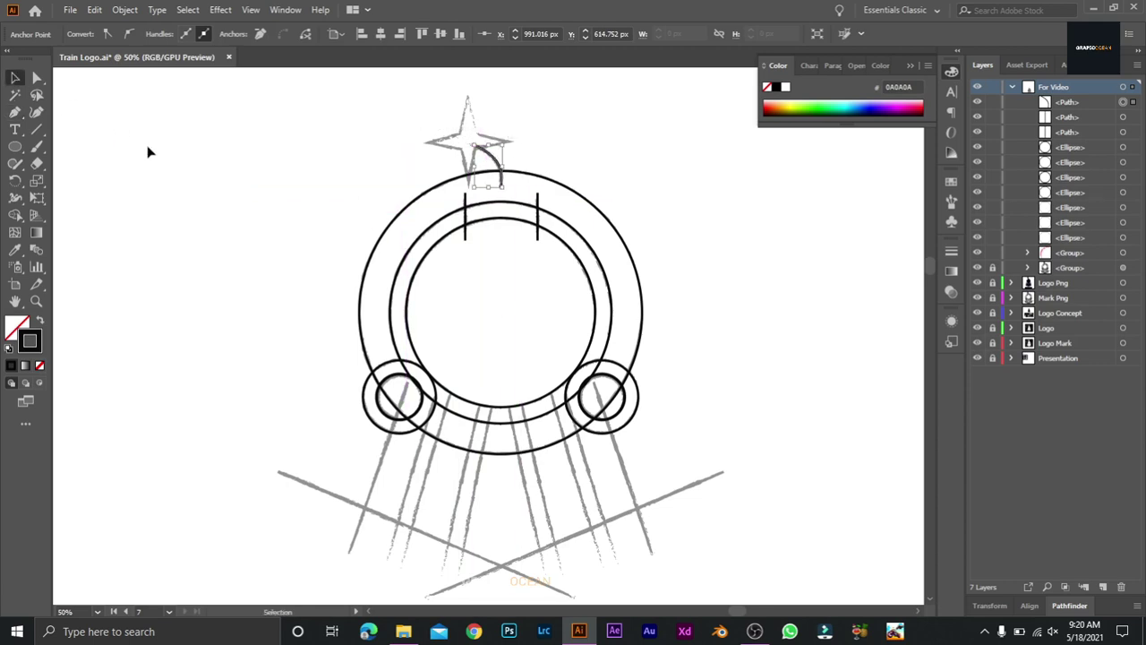
pyautogui.click(184, 269)
pyautogui.moveTo(236, 350); pyautogui.dragTo(192, 247)
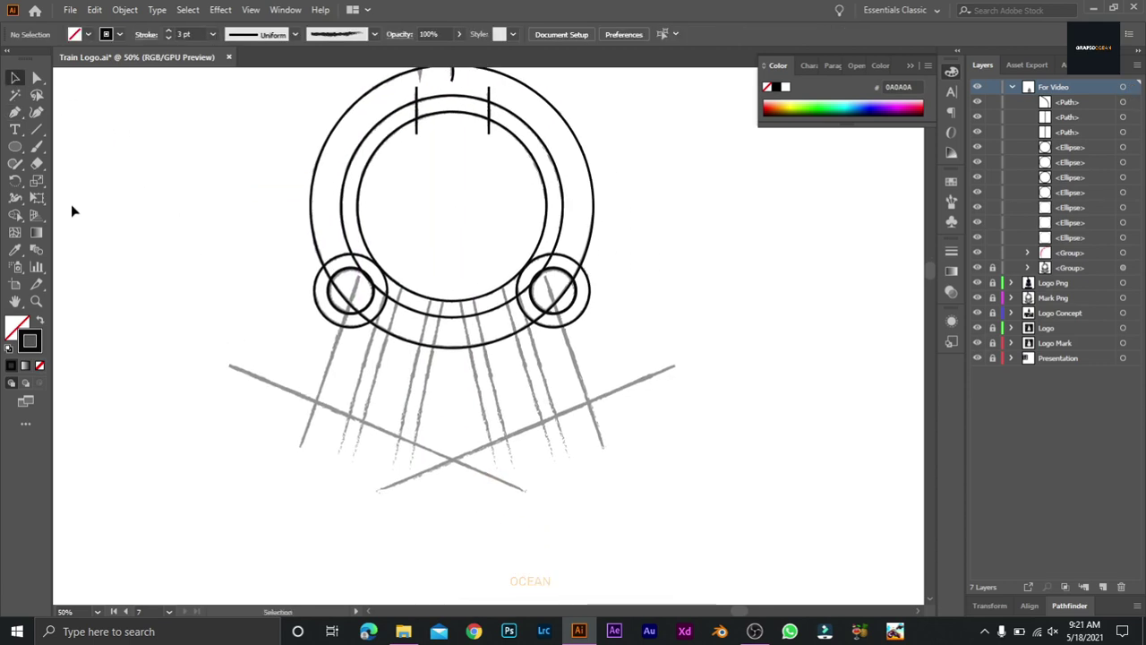
# - Draw a long vertical line with the Pen tool in the empty area left of the circles and lengthen it upward
pyautogui.click(14, 112)
pyautogui.click(197, 150)
pyautogui.keyDown('shift'); pyautogui.click(223, 442); pyautogui.keyUp('shift')
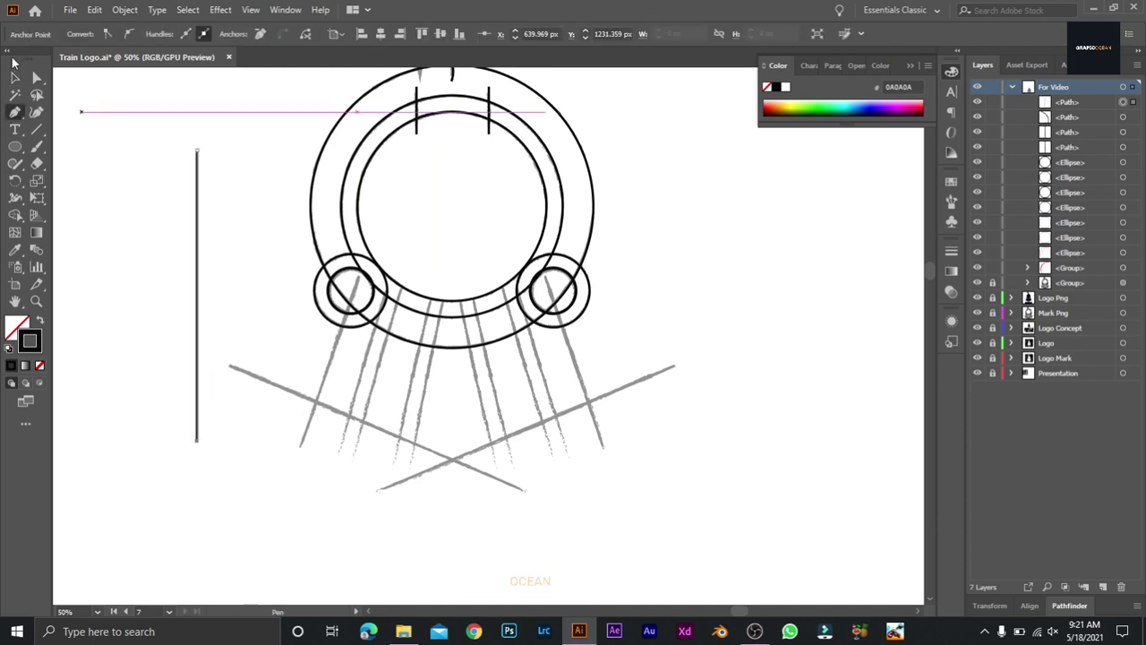
pyautogui.click(15, 77)
pyautogui.moveTo(142, 117); pyautogui.dragTo(146, 205)
pyautogui.click(75, 134)
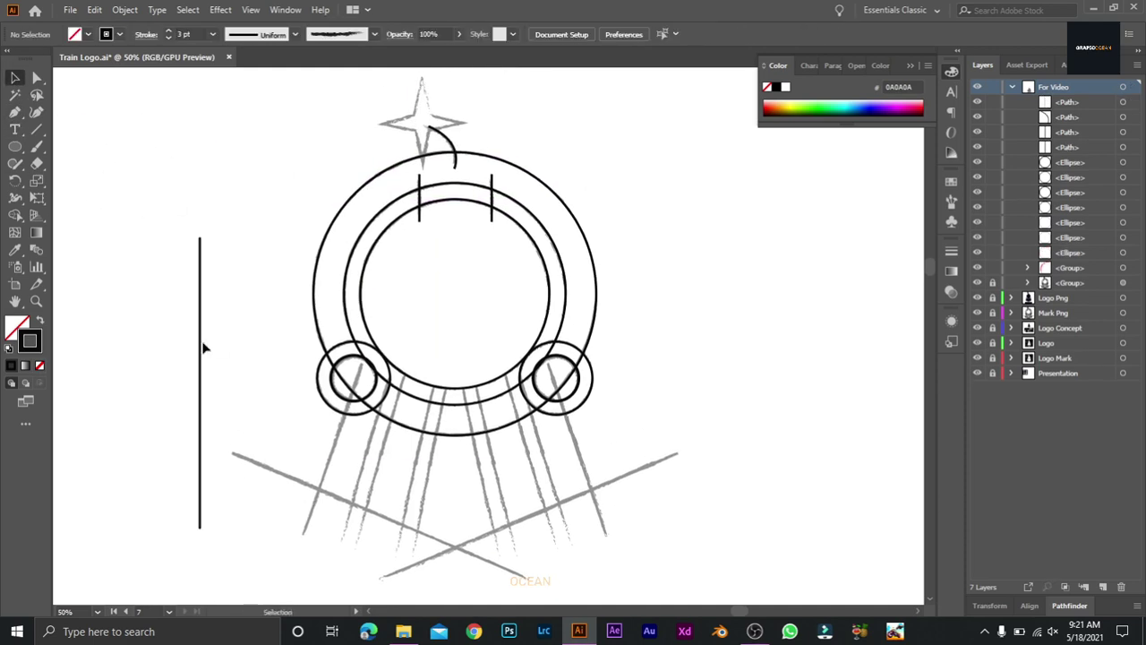
pyautogui.click(200, 346)
pyautogui.moveTo(199, 237); pyautogui.dragTo(200, 164)
pyautogui.click(105, 131)
pyautogui.click(202, 267)
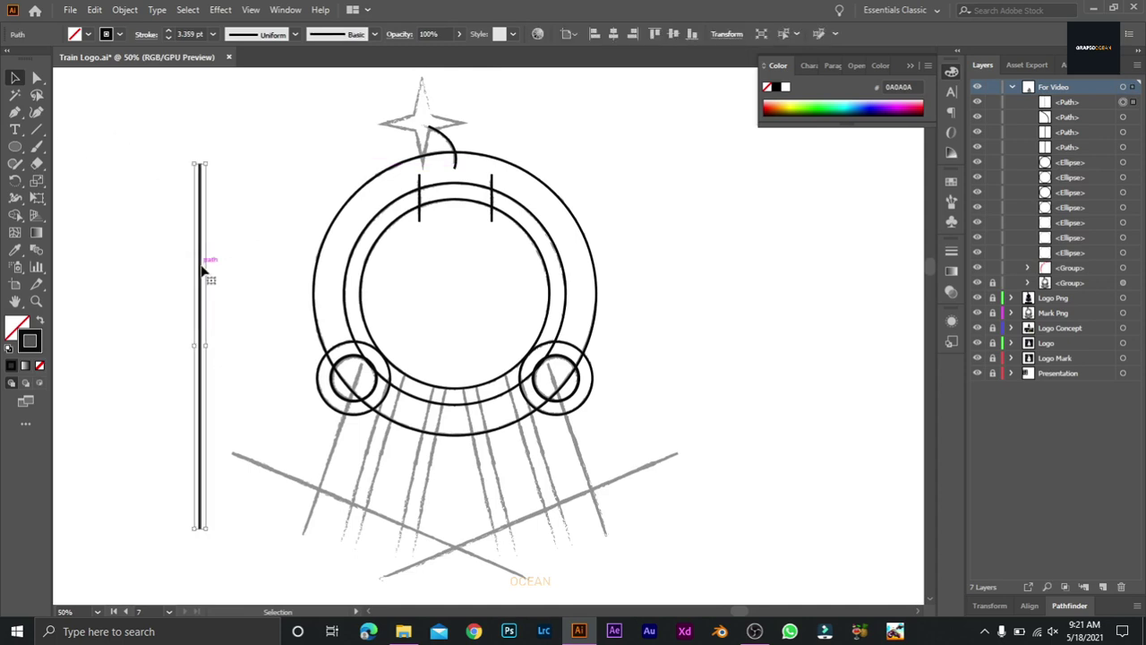
# - Place a copy of the vertical line right of the circles and rotate that copy by -67°
pyautogui.moveTo(199, 273); pyautogui.dragTo(722, 293)
pyautogui.click(765, 280)
pyautogui.click(724, 289)
pyautogui.rightClick(808, 261)
pyautogui.moveTo(850, 488)
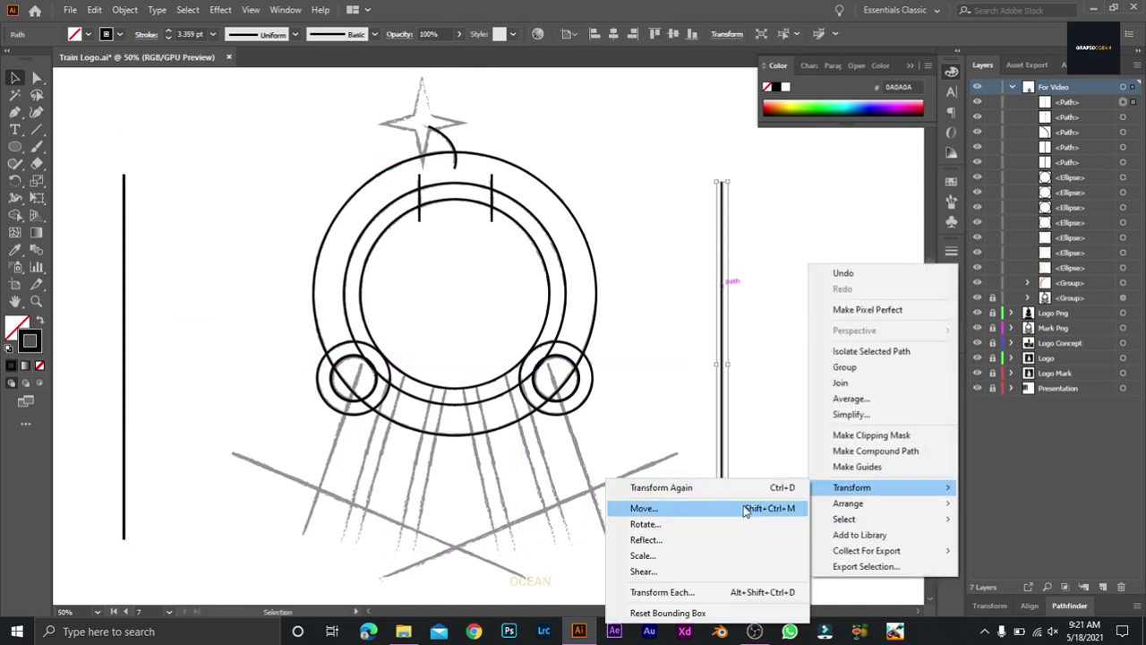
pyautogui.click(768, 525)
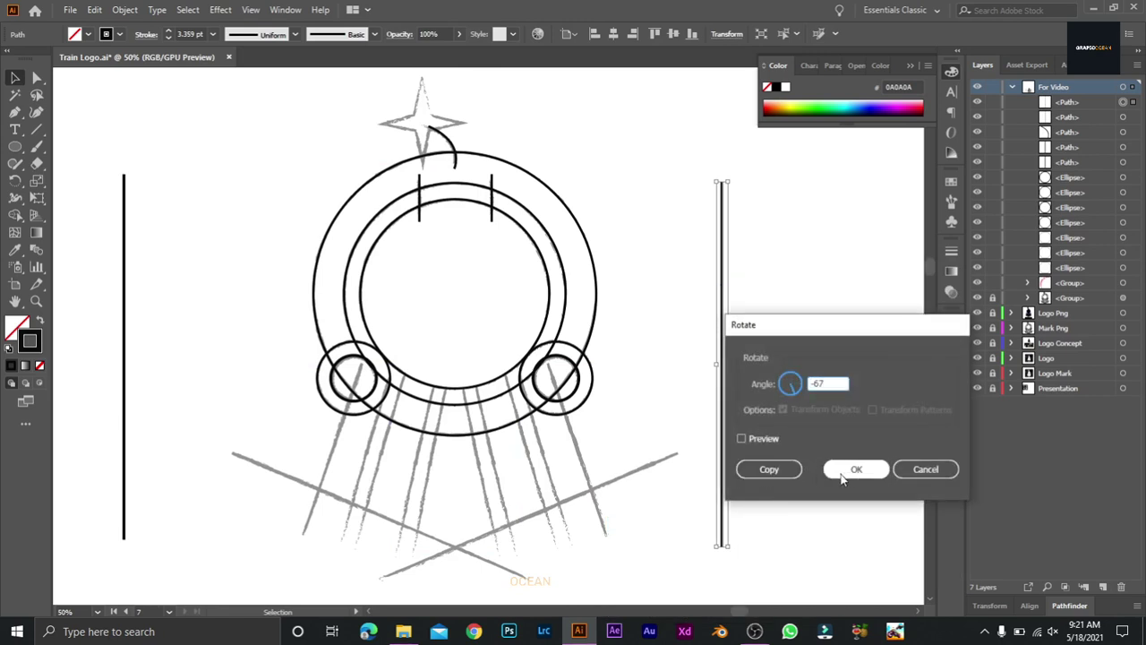
pyautogui.click(741, 439)
pyautogui.click(854, 470)
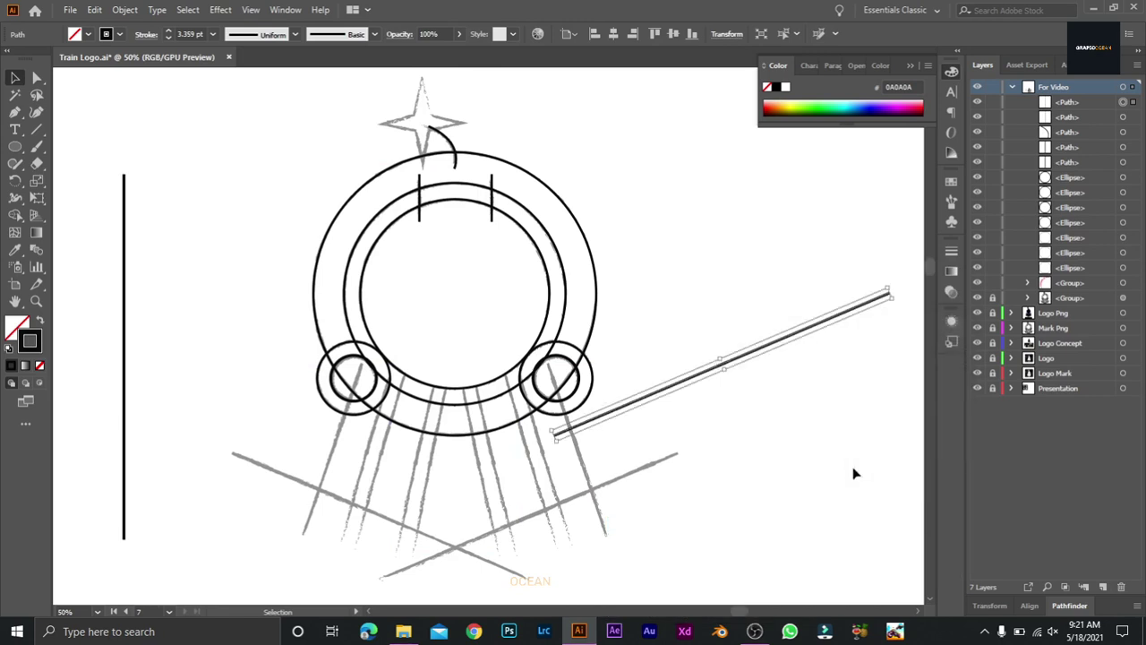
# - Position the rotated line over the sketch's diagonal that rises to the right and delete the spare vertical line
pyautogui.moveTo(821, 301); pyautogui.dragTo(563, 504)
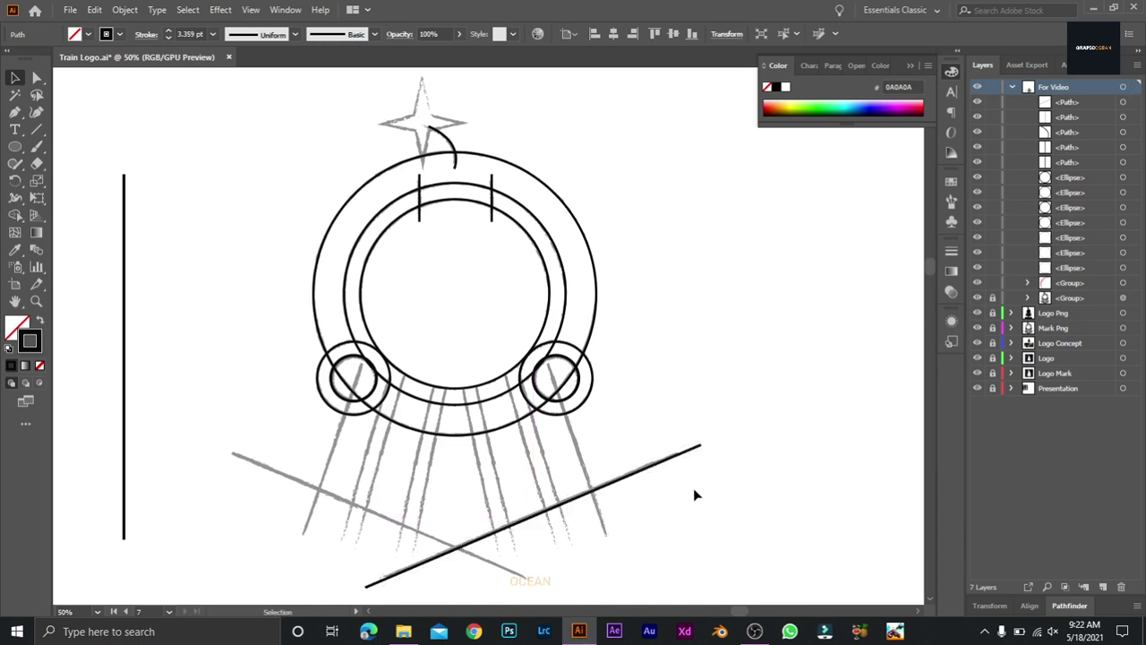
pyautogui.click(693, 488)
pyautogui.click(125, 484)
pyautogui.press('Delete')
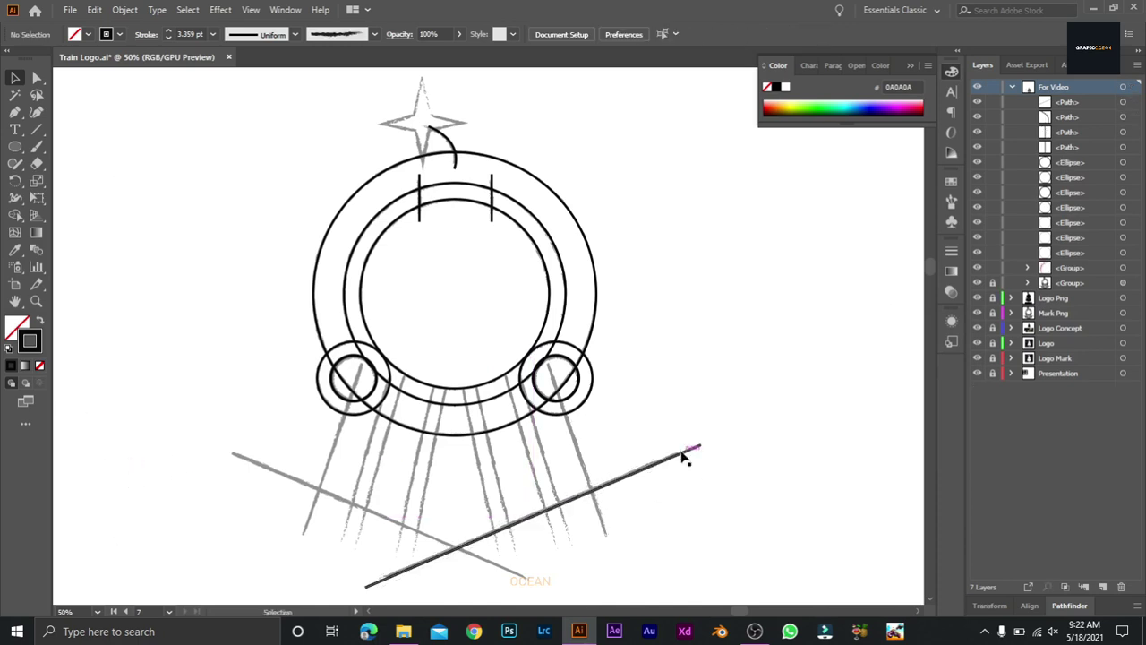
# - Make a mirrored copy of the diagonal line and align it over the sketch's opposite diagonal so the two lines cross
pyautogui.rightClick(686, 454)
pyautogui.moveTo(761, 362)
pyautogui.click(853, 417)
pyautogui.click(675, 448)
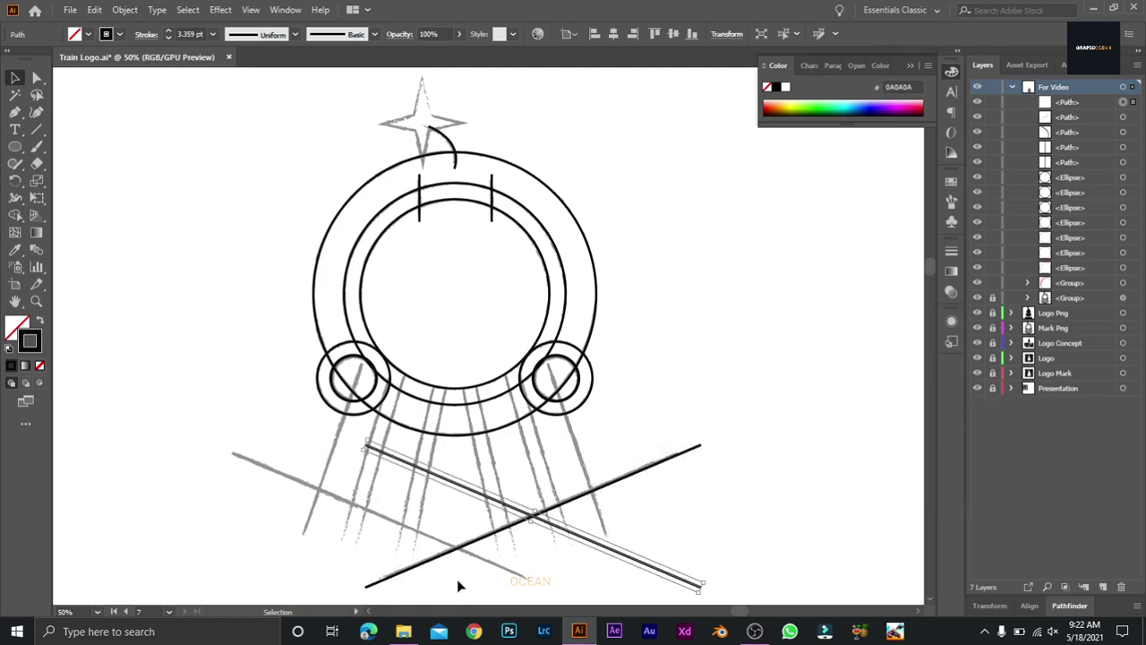
pyautogui.moveTo(611, 550); pyautogui.dragTo(460, 550)
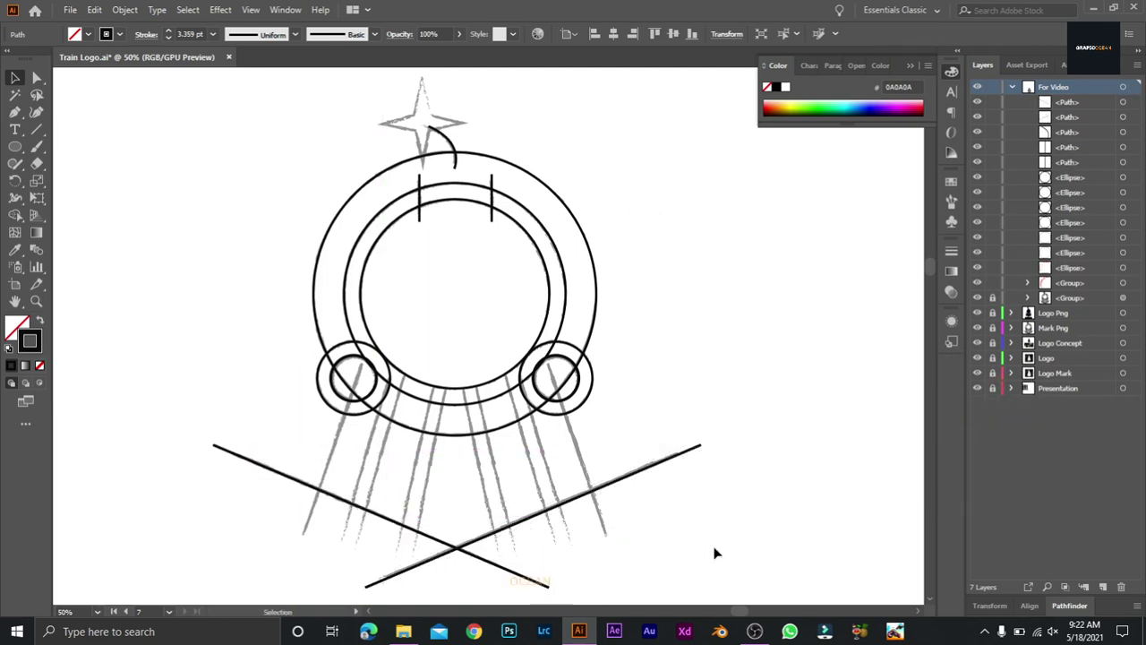
pyautogui.click(712, 547)
pyautogui.moveTo(710, 574); pyautogui.dragTo(729, 542)
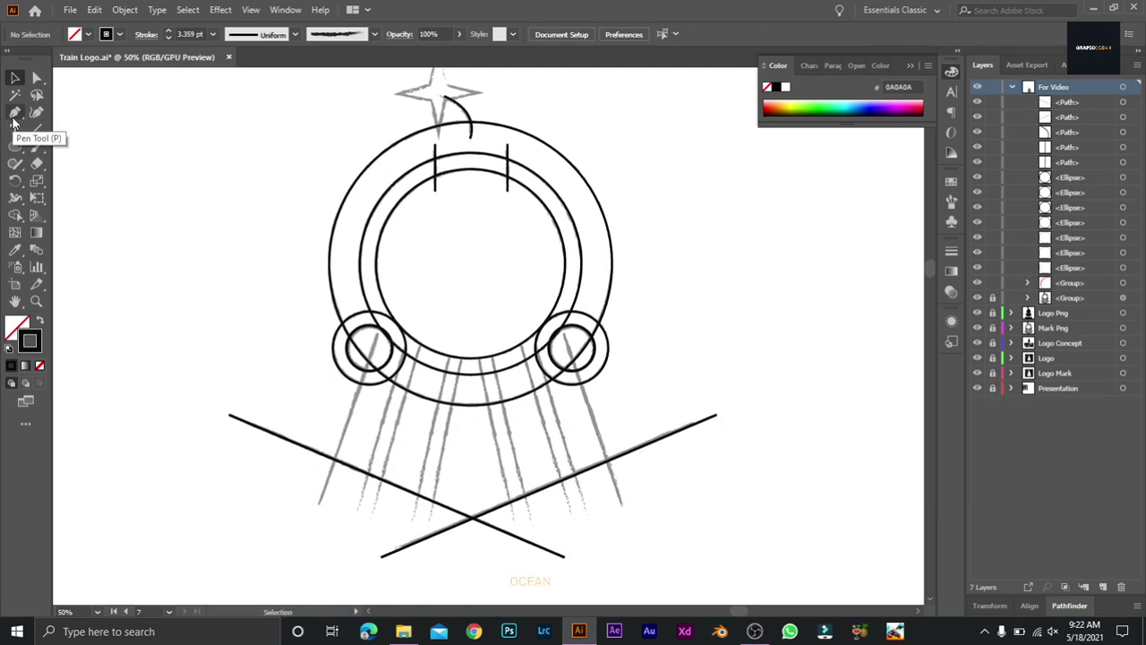
# - Trace the sketch's three outer right-hand slanted lines with separate Pen lines: the one from the right wheel and the pair beside it
pyautogui.hotkey('ctrl', '-')
pyautogui.moveTo(231, 282); pyautogui.dragTo(255, 302)
pyautogui.press('p')
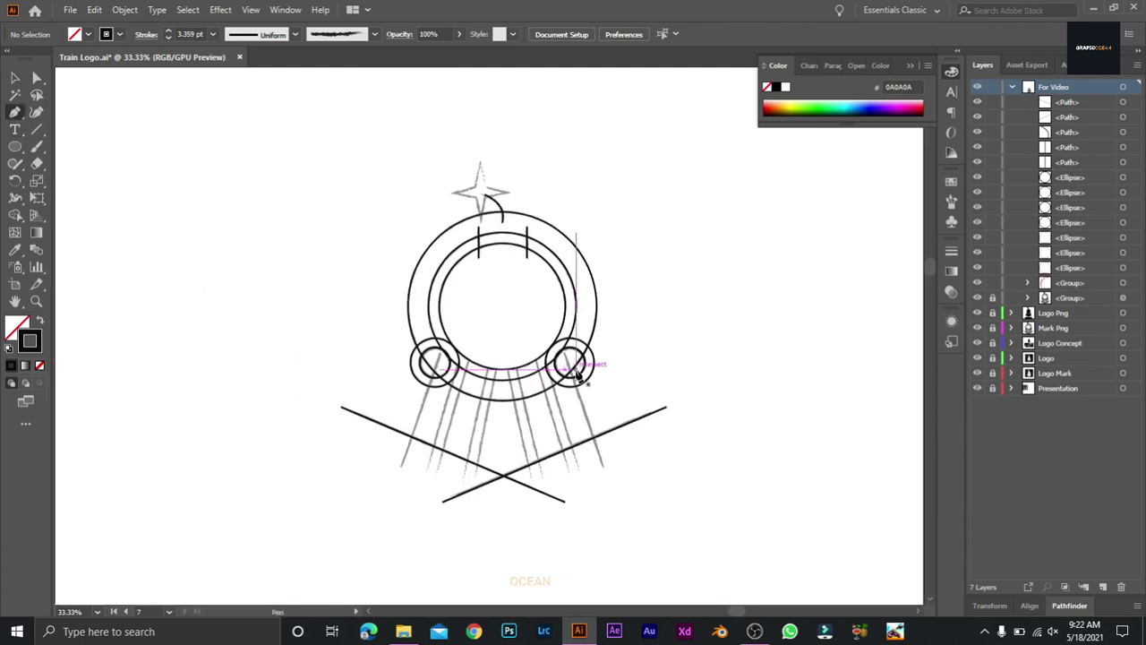
pyautogui.hotkey('ctrl', '+')
pyautogui.click(605, 362)
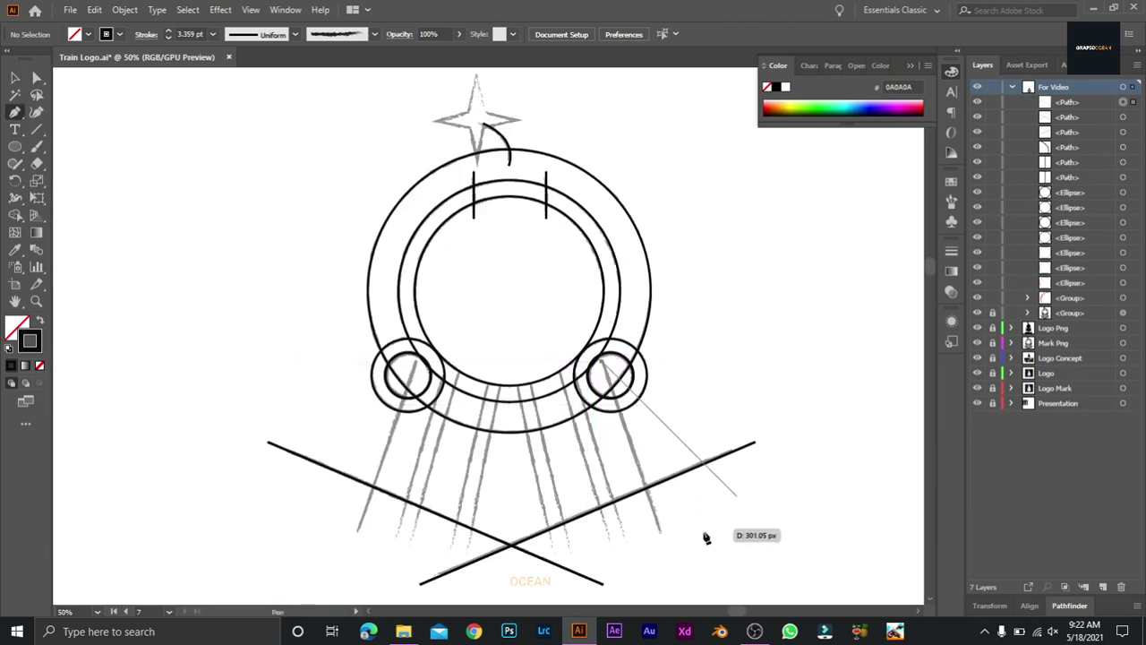
pyautogui.click(660, 532)
pyautogui.press('Escape')
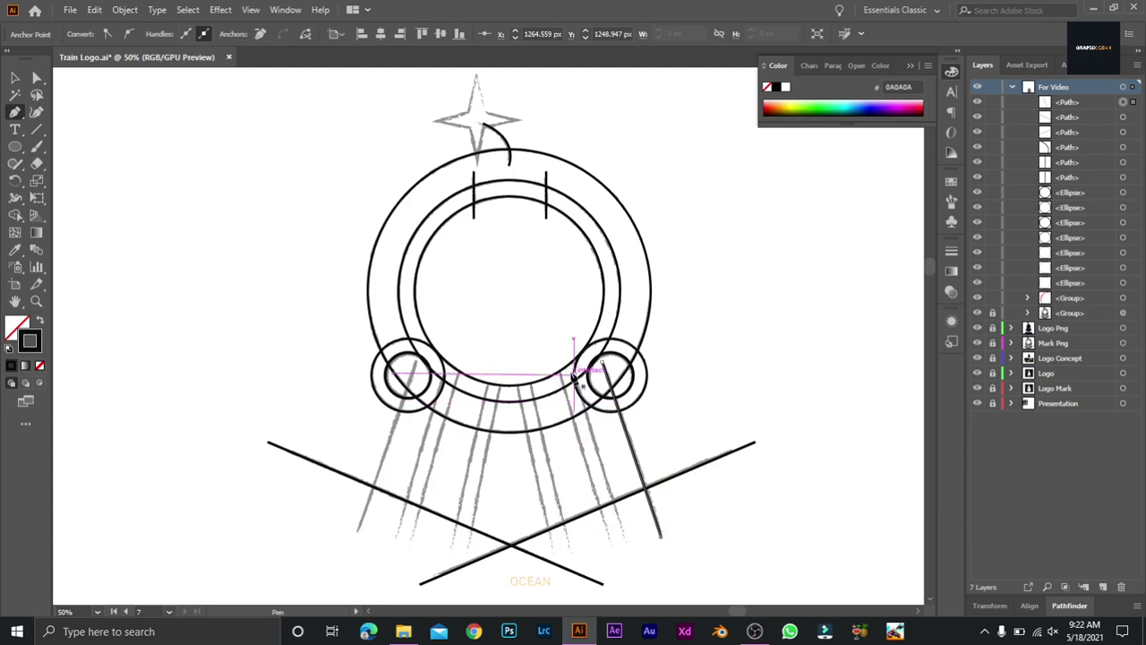
pyautogui.click(569, 355)
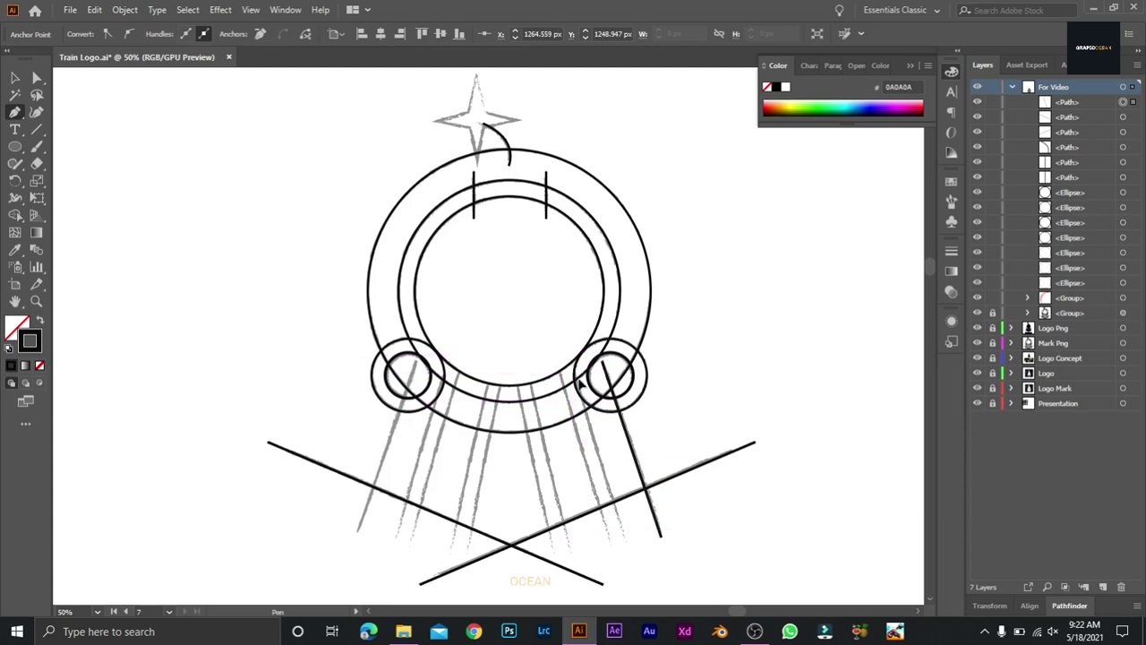
pyautogui.click(621, 535)
pyautogui.click(610, 541)
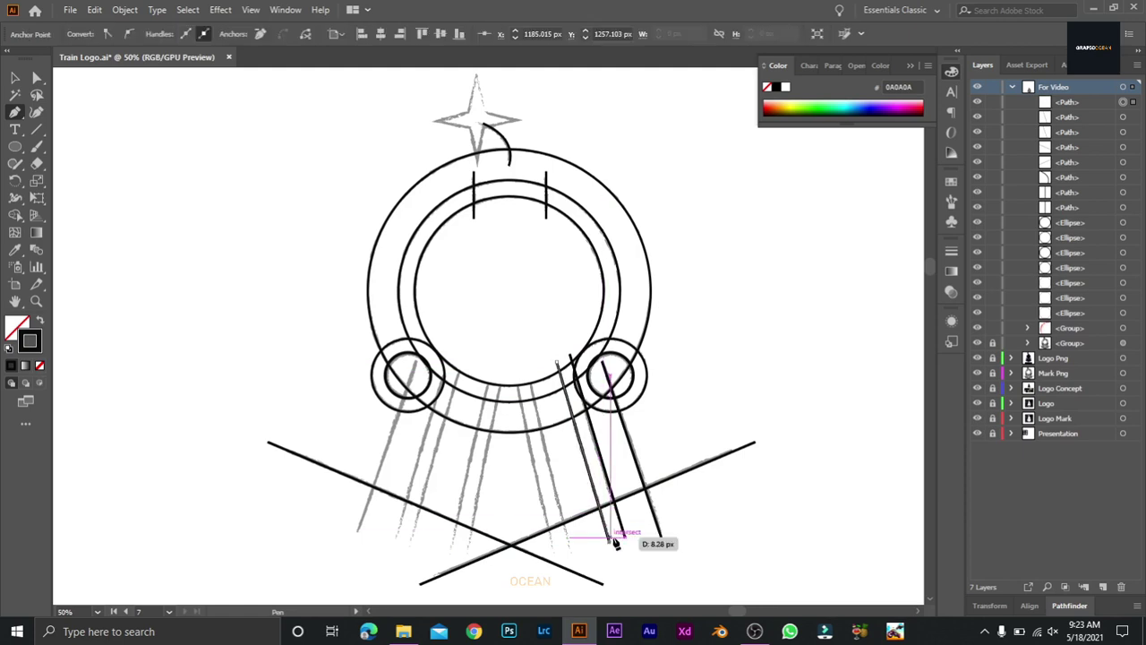
# - Trace the inner pair of slanted lines just right of the sketch's centre with two Pen lines
pyautogui.click(531, 384)
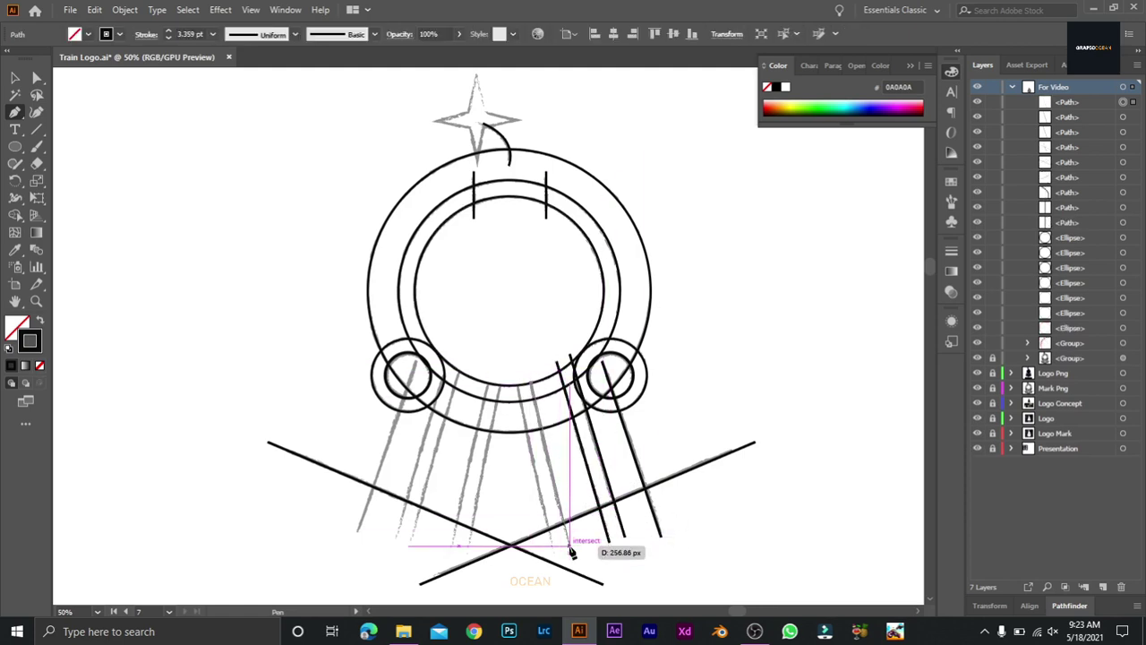
pyautogui.click(571, 554)
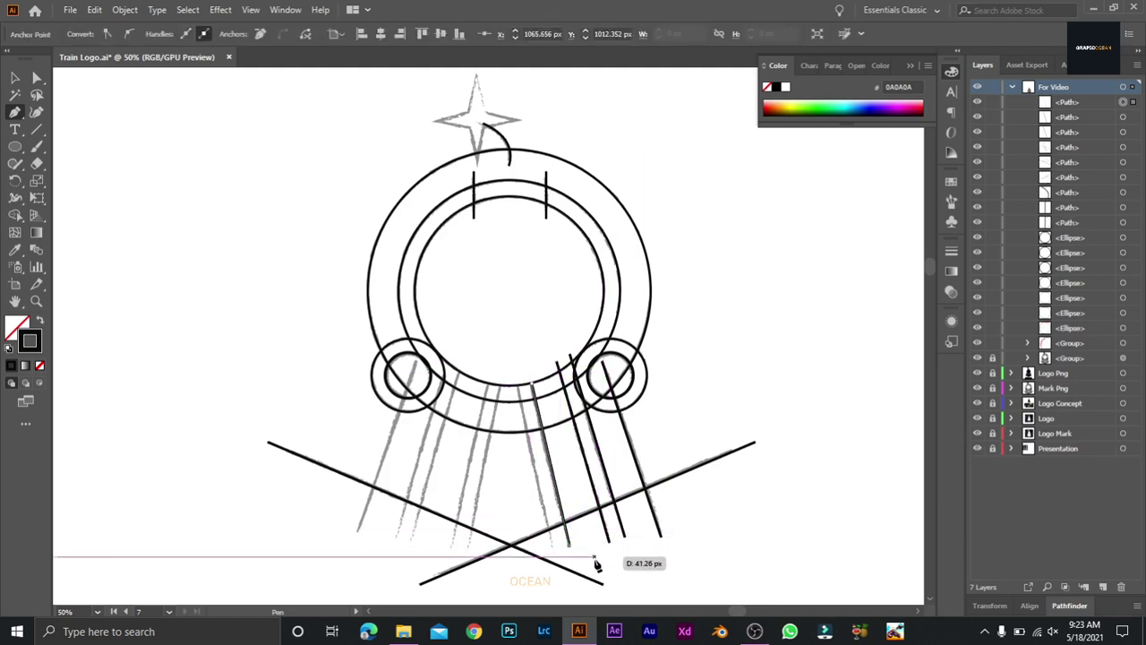
pyautogui.click(517, 383)
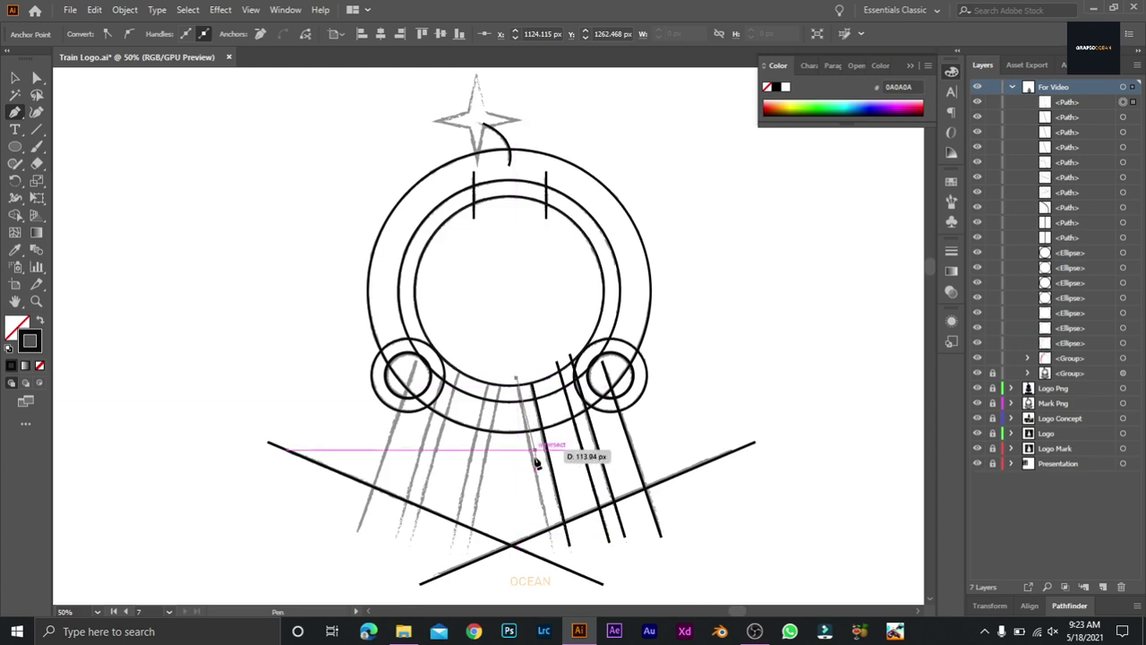
pyautogui.click(551, 544)
# - Trace the inner pair of slanted lines just left of the sketch's centre with two Pen lines
pyautogui.click(499, 387)
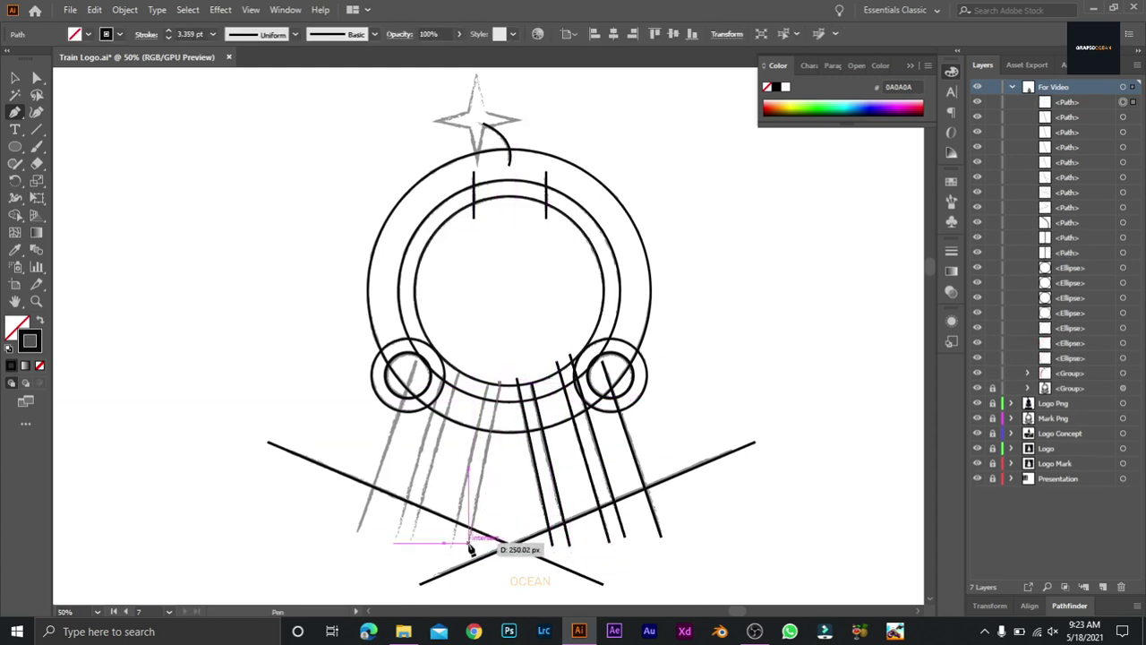
pyautogui.click(466, 551)
pyautogui.press('Escape')
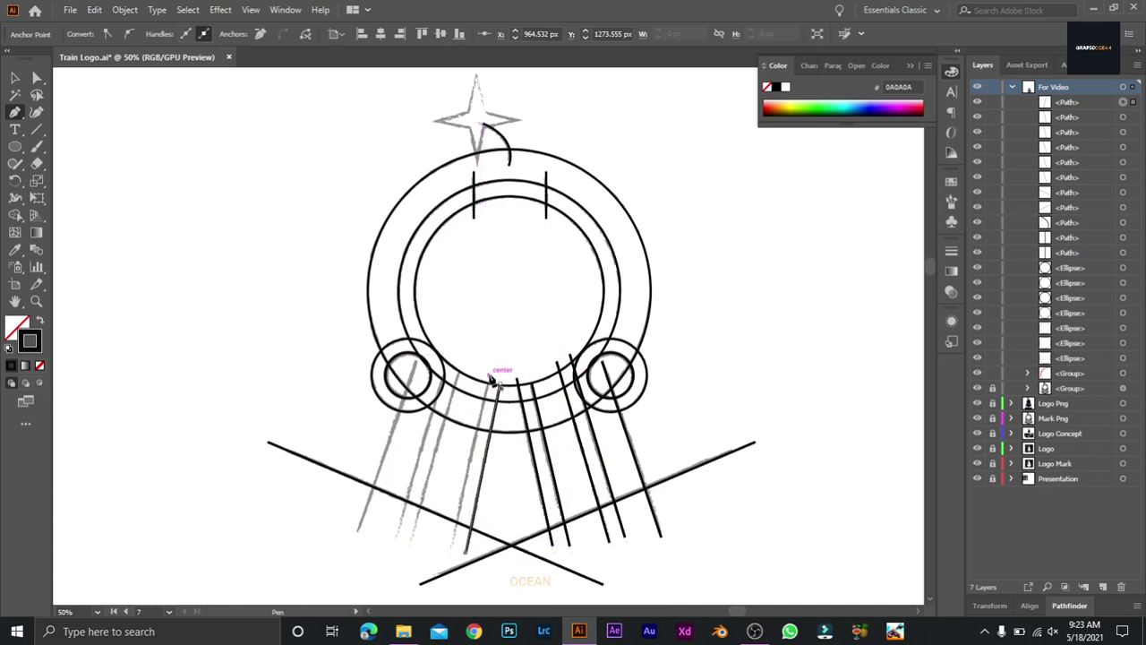
pyautogui.click(489, 375)
pyautogui.click(451, 549)
pyautogui.press('Escape')
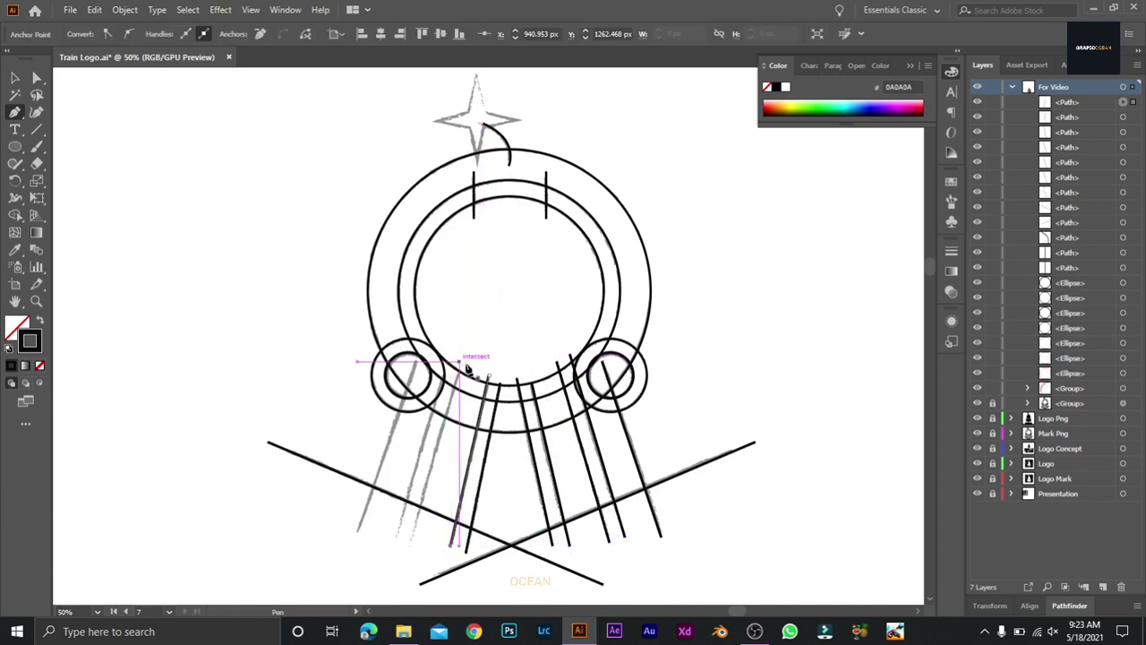
# - Trace the sketch's three outer left-hand slanted lines with separate Pen lines, including the one running from the left wheel
pyautogui.click(459, 361)
pyautogui.hotkey('ctrl', 'z')
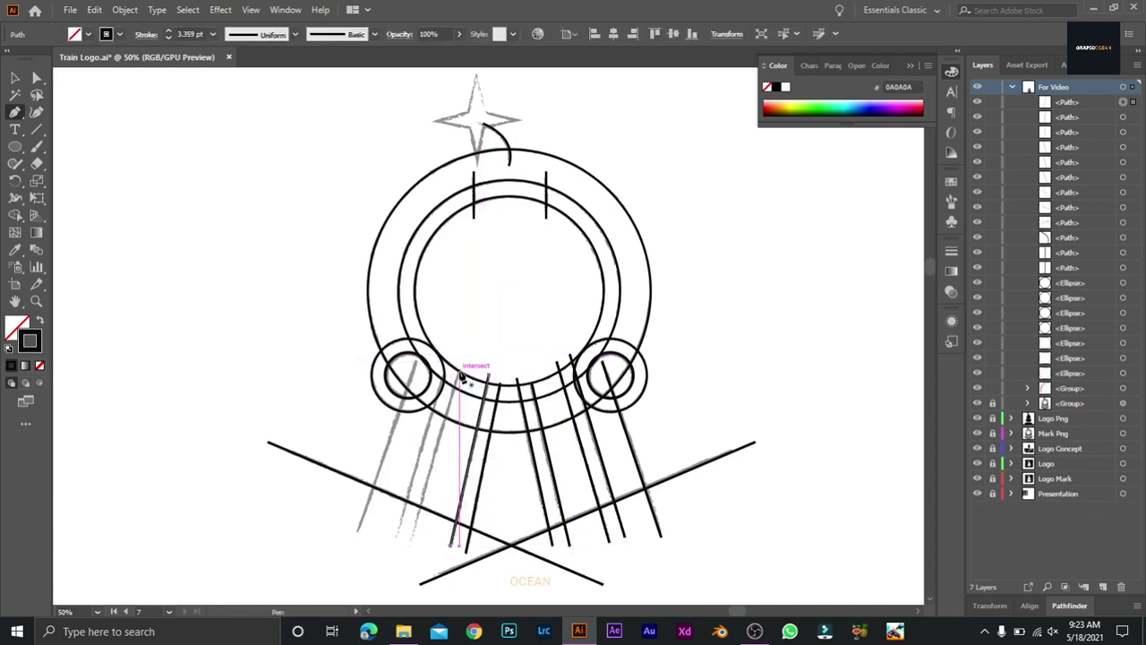
pyautogui.click(460, 371)
pyautogui.click(410, 544)
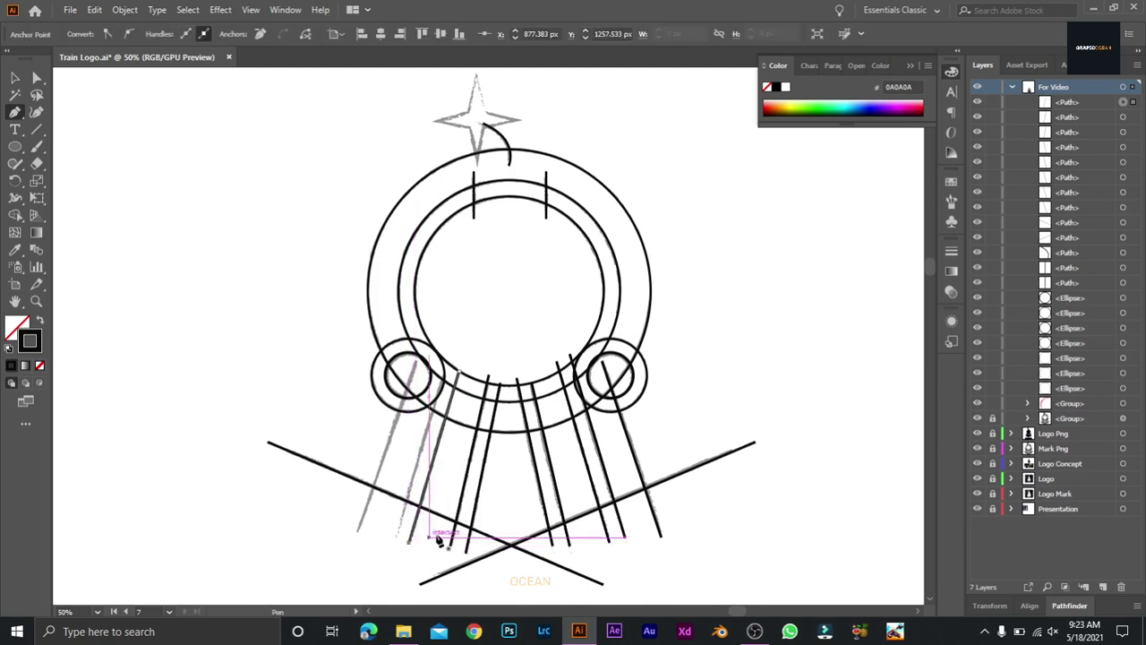
pyautogui.click(448, 357)
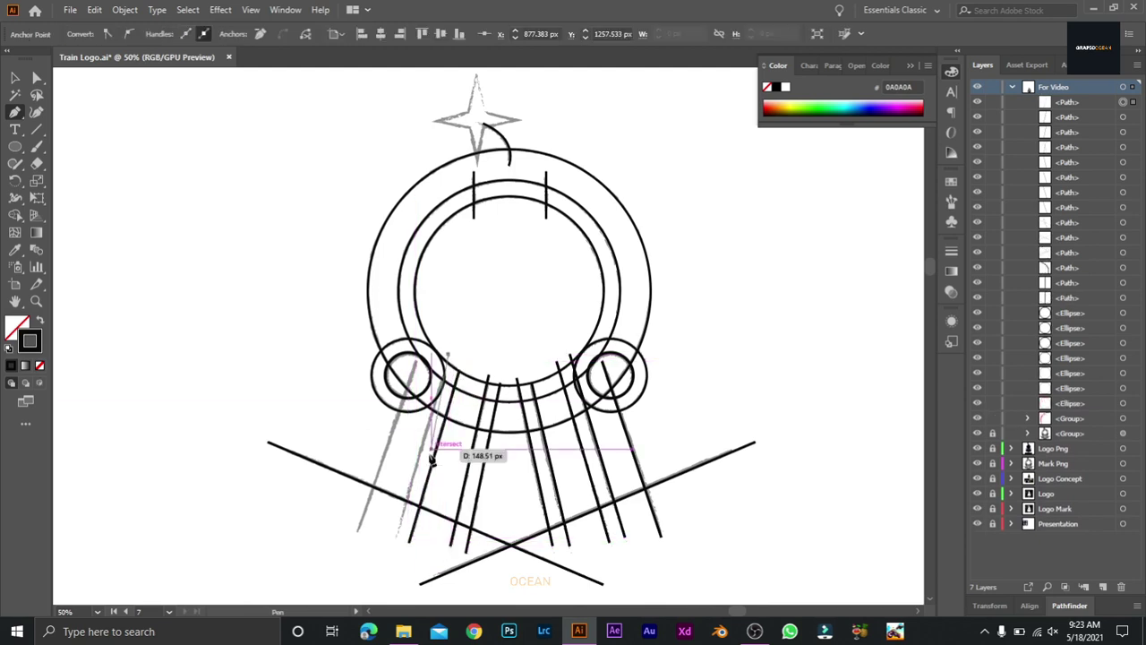
pyautogui.click(398, 539)
pyautogui.click(417, 361)
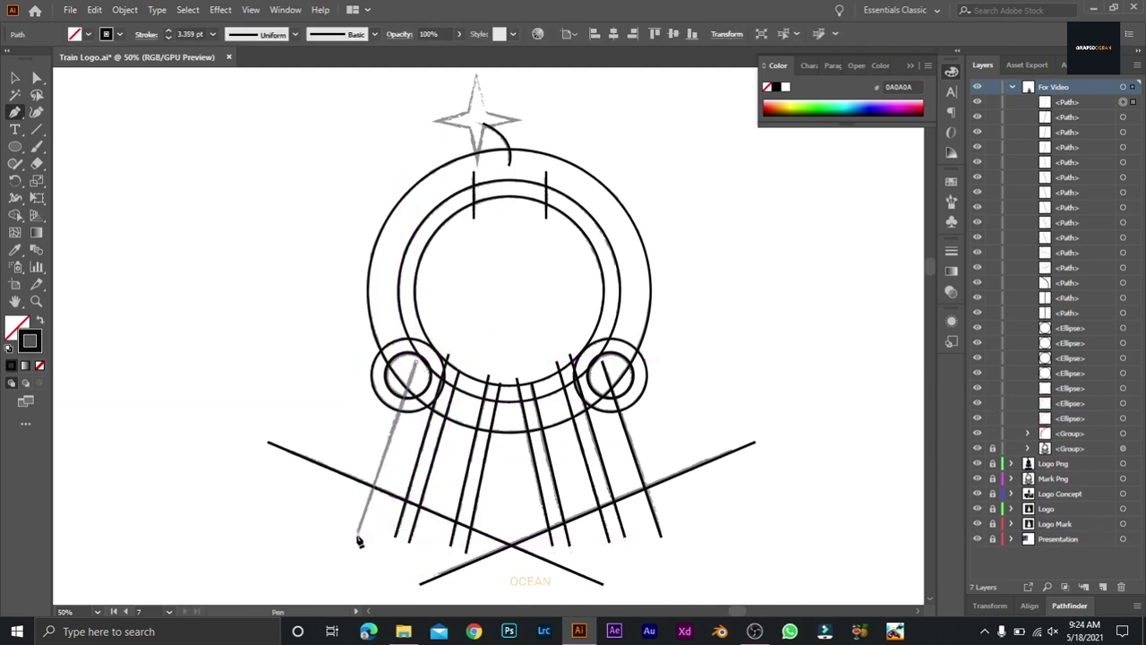
pyautogui.click(358, 536)
pyautogui.click(16, 79)
pyautogui.click(188, 156)
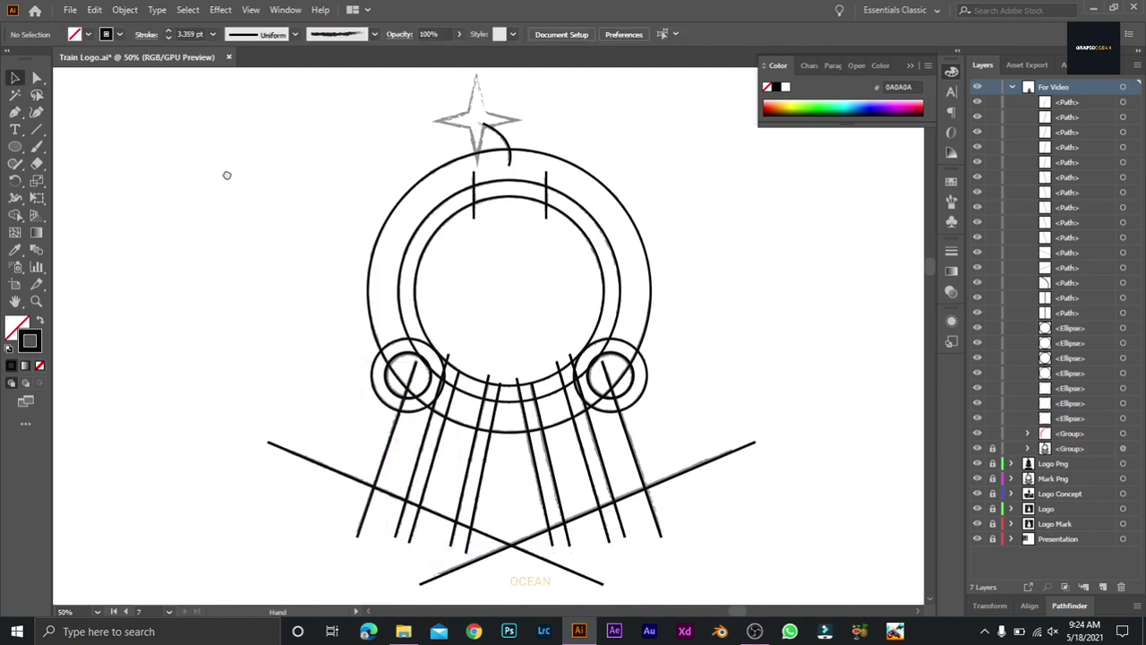
# - Create a four-pointed star with radii of 25 px and 50 px in the empty area left of the circles
pyautogui.moveTo(227, 176); pyautogui.dragTo(229, 179)
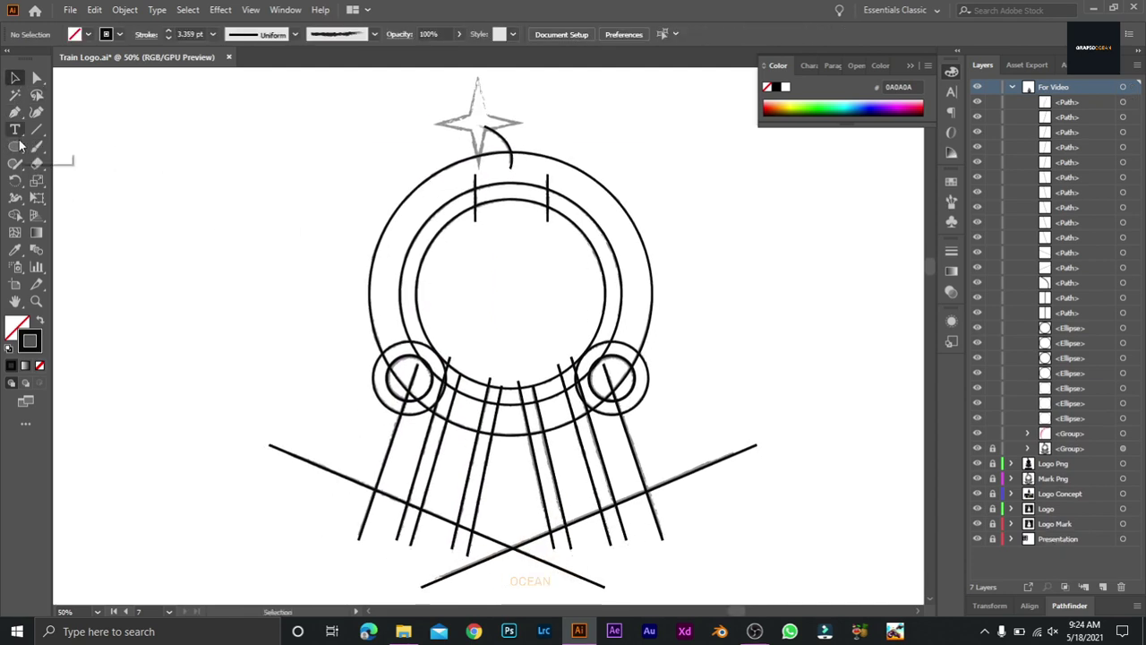
pyautogui.moveTo(21, 152); pyautogui.dragTo(109, 147)
pyautogui.rightClick(93, 213)
pyautogui.click(142, 147)
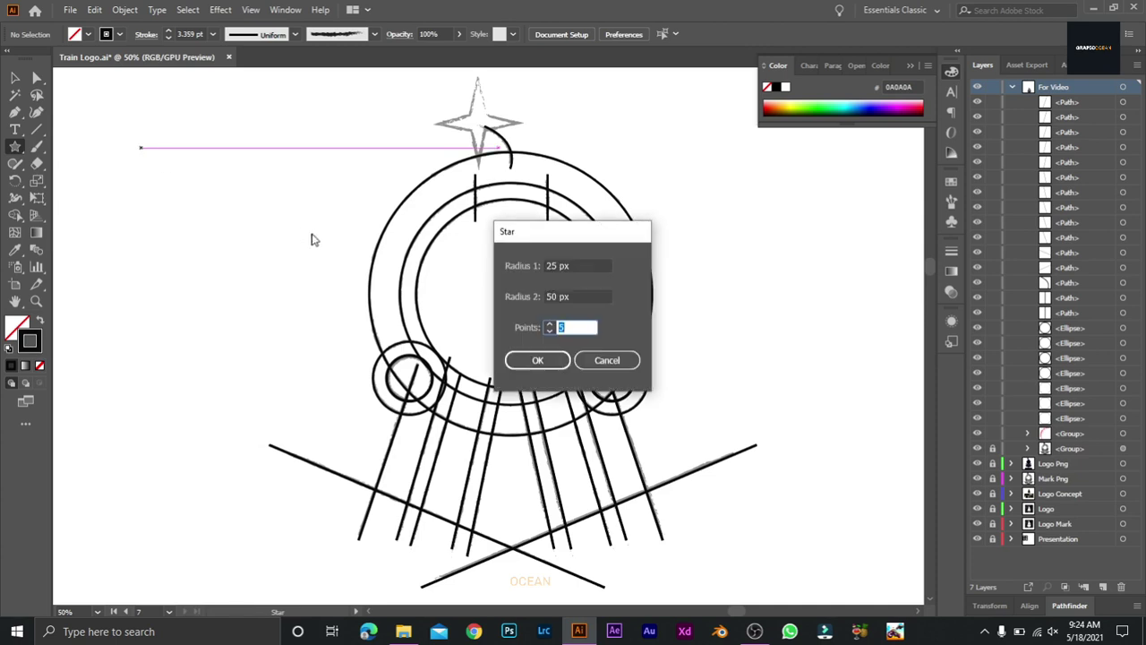
pyautogui.click(509, 361)
pyautogui.click(15, 79)
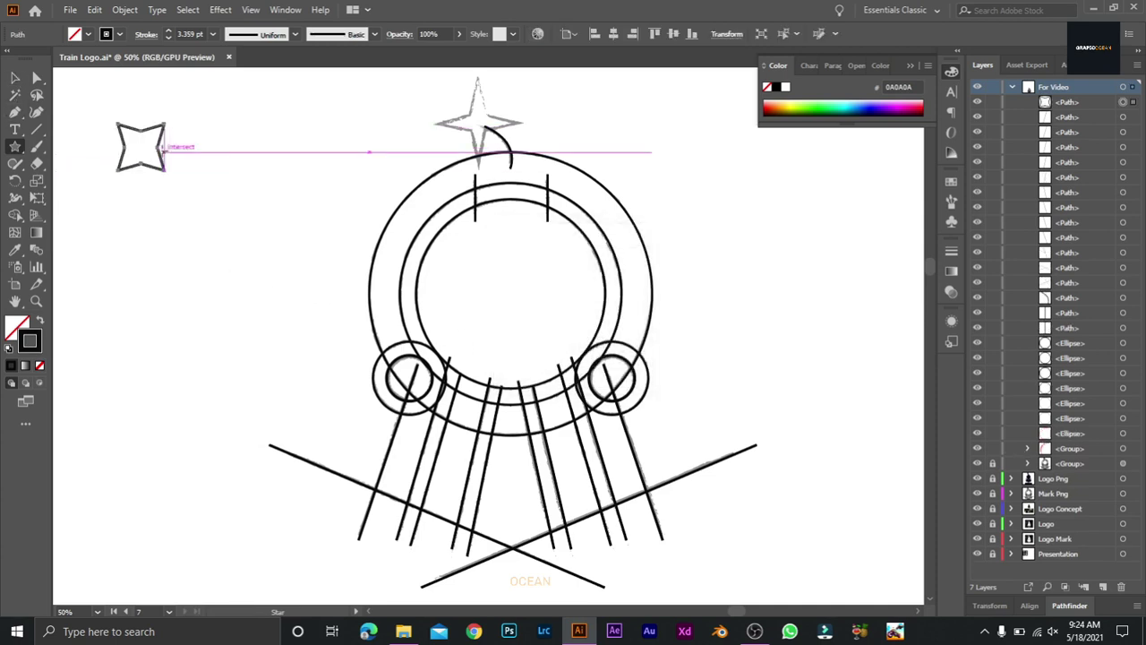
# - Move the star closer to the circles and pull its inner corner points toward its centre for slimmer arms
pyautogui.moveTo(157, 135); pyautogui.dragTo(290, 238)
pyautogui.press('a')
pyautogui.click(292, 221)
pyautogui.click(295, 241)
pyautogui.click(301, 294)
pyautogui.click(302, 293)
pyautogui.click(299, 288)
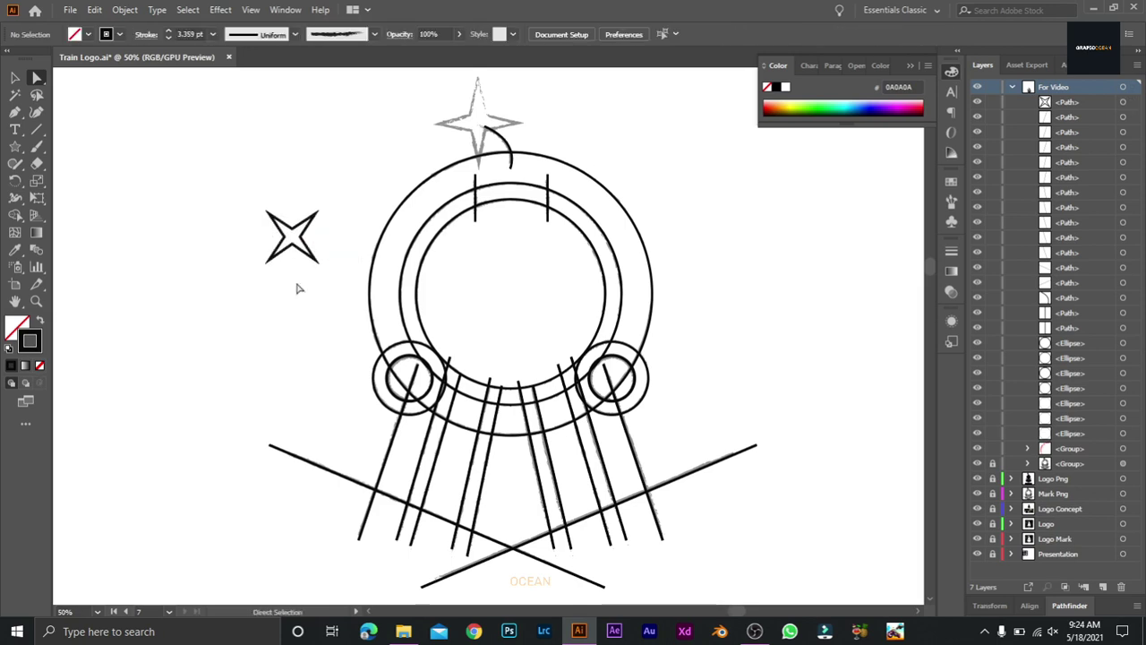
pyautogui.click(312, 256)
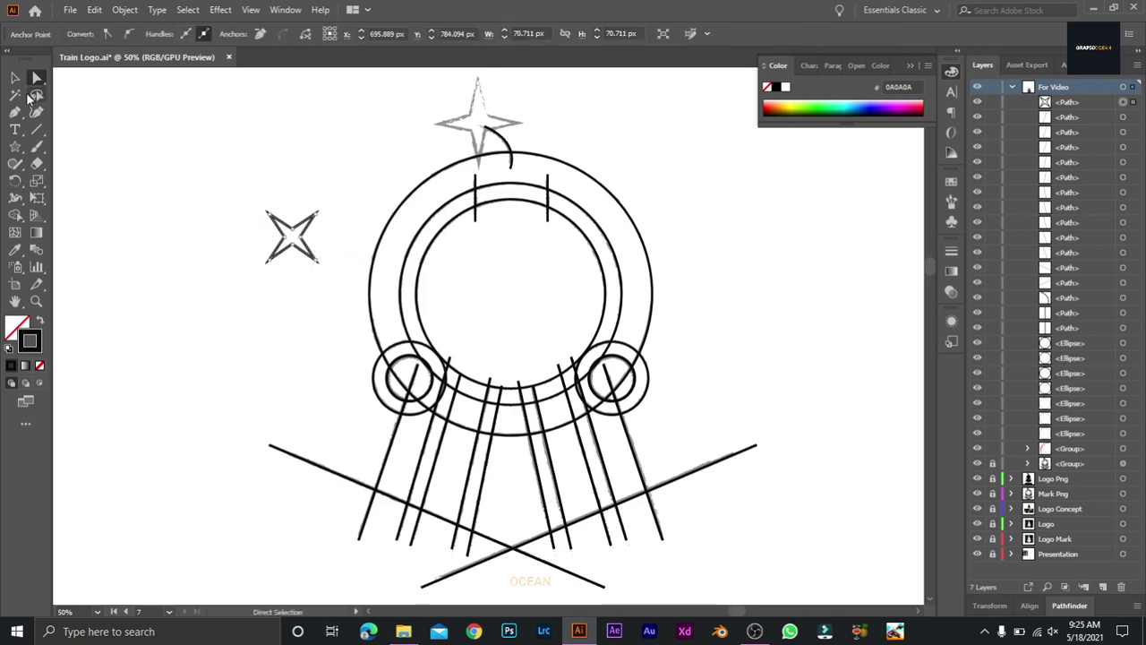
# - Rotate the star so its arms point up, down and sideways, and enlarge it to fit over the sketched star
pyautogui.press('v')
pyautogui.moveTo(332, 212)
pyautogui.mouseDown()
pyautogui.moveTo(305, 242)
pyautogui.moveTo(485, 120)
pyautogui.moveTo(520, 114)
pyautogui.moveTo(505, 125)
pyautogui.moveTo(433, 118)
pyautogui.mouseUp()
pyautogui.click(347, 204)
pyautogui.click(564, 135)
pyautogui.click(507, 131)
pyautogui.click(495, 126)
pyautogui.click(364, 121)
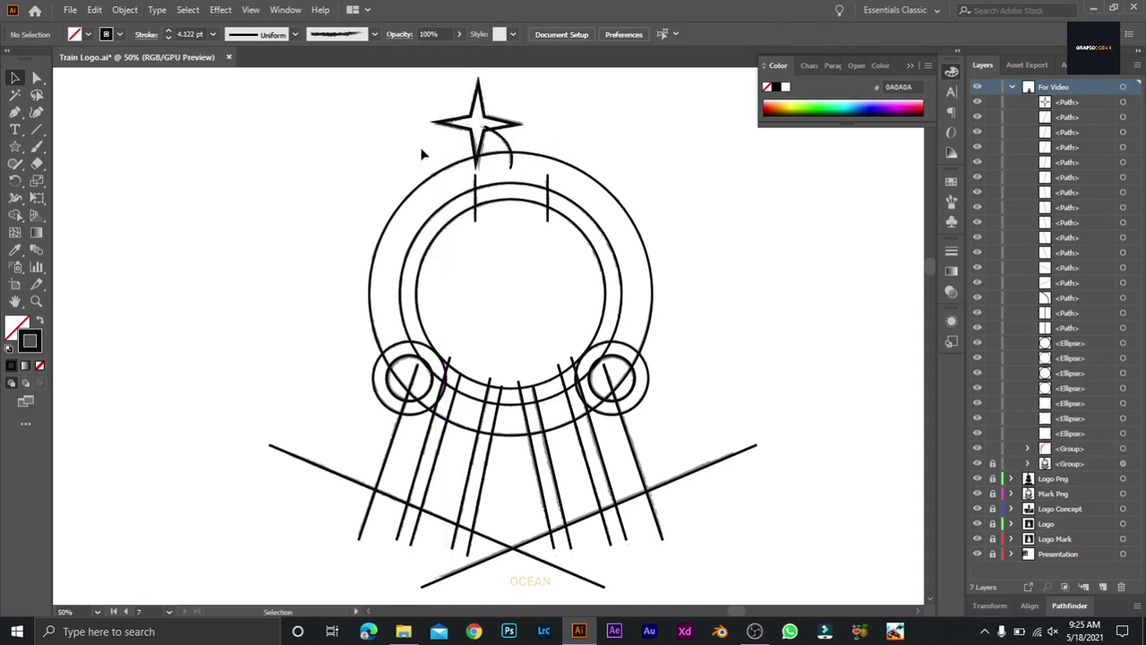
# - Group all of the traced artwork and hide the pencil sketch beneath it, keeping the traced group visible
pyautogui.hotkey('ctrl', 'a')
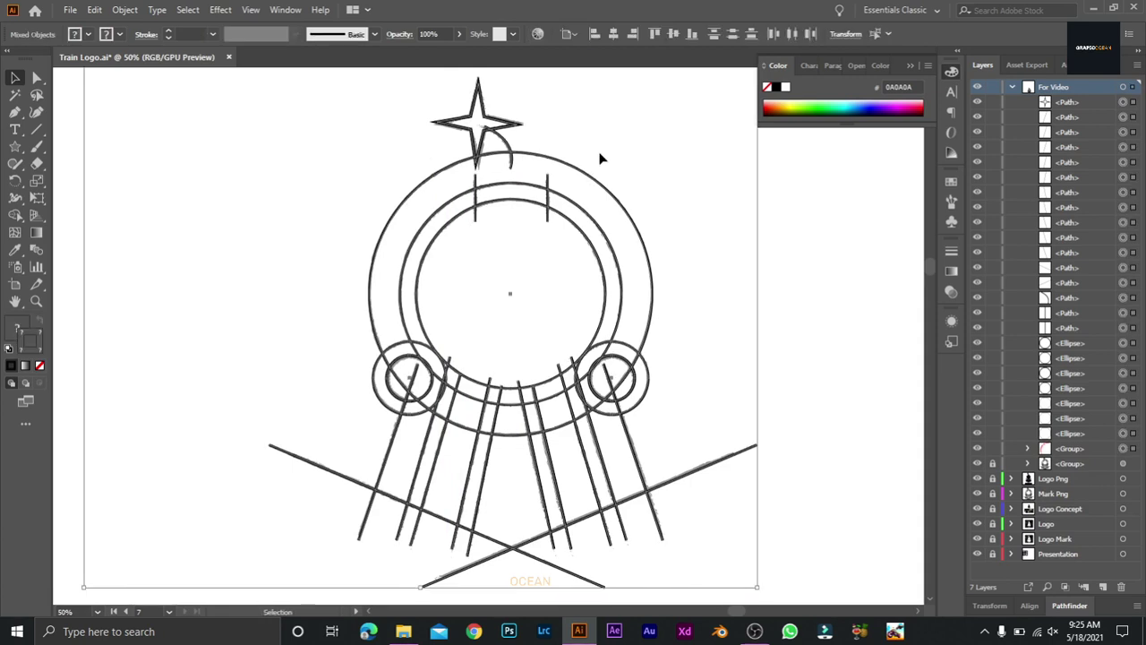
pyautogui.rightClick(629, 216)
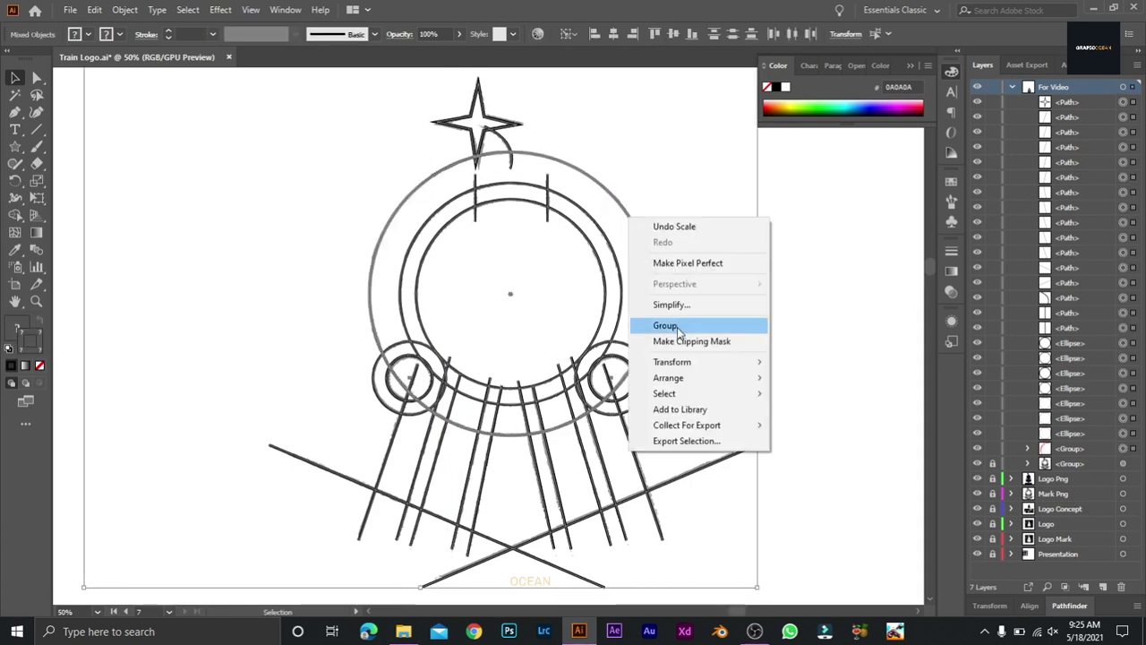
pyautogui.click(659, 326)
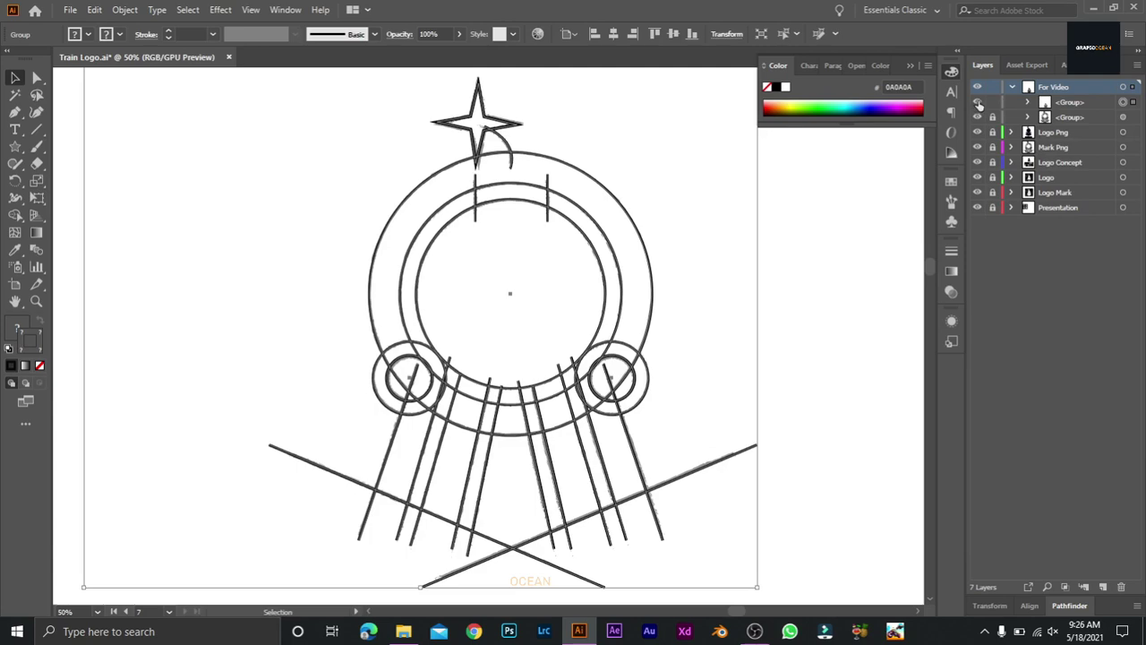
pyautogui.click(978, 102)
pyautogui.click(978, 117)
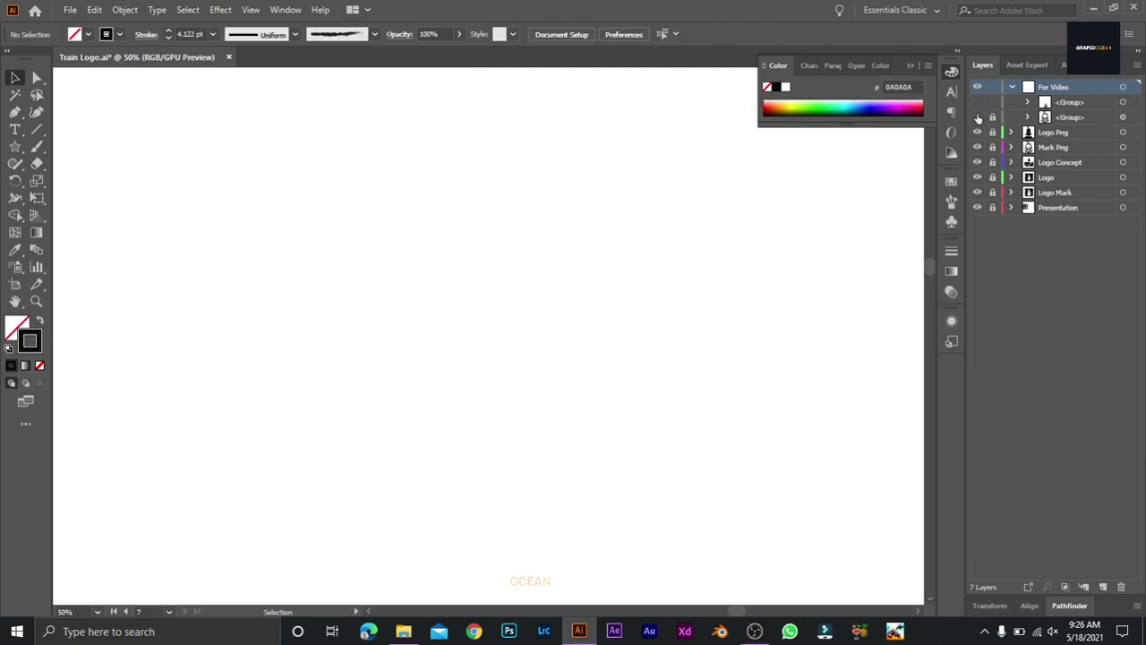
pyautogui.click(978, 102)
# - Ungroup the traced artwork back into separate paths and deselect everything
pyautogui.click(658, 277)
pyautogui.rightClick(660, 281)
pyautogui.click(780, 379)
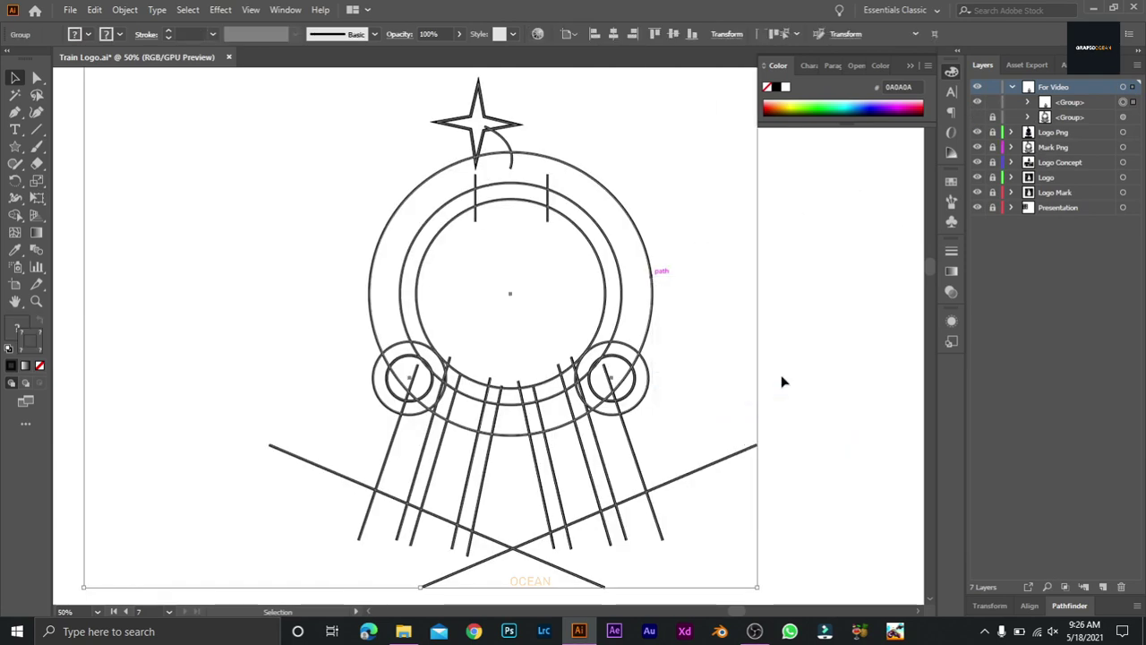
pyautogui.click(884, 318)
# - Give all traced circles, lines and the star a uniform stroke weight of 2 pt
pyautogui.click(455, 125)
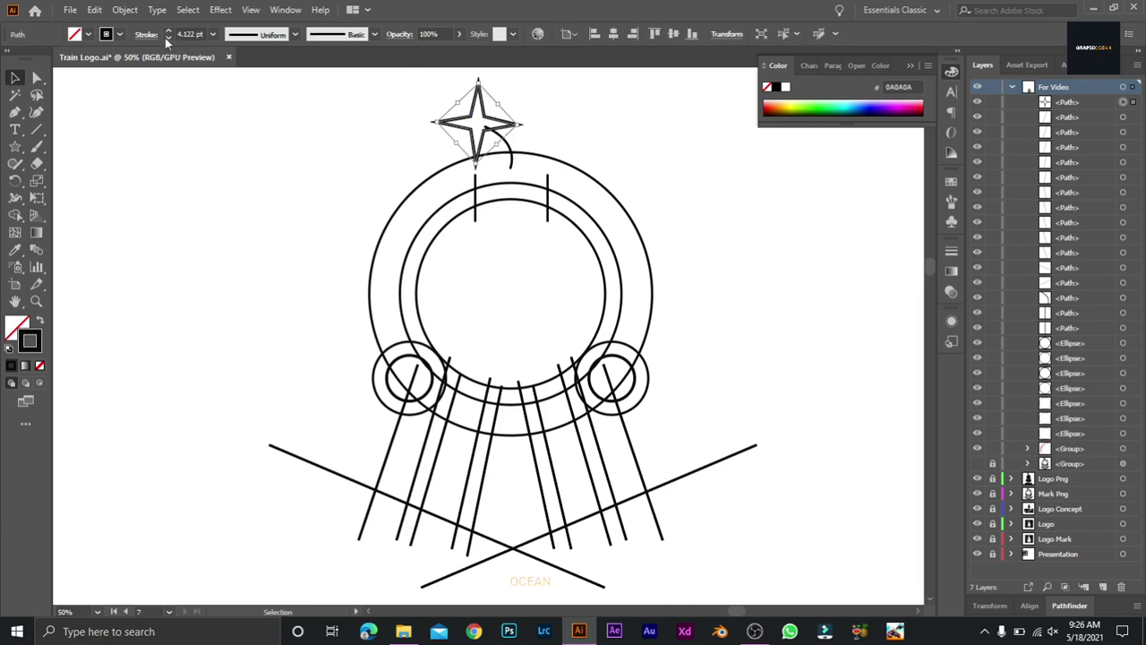
pyautogui.hotkey('ctrl', 'a')
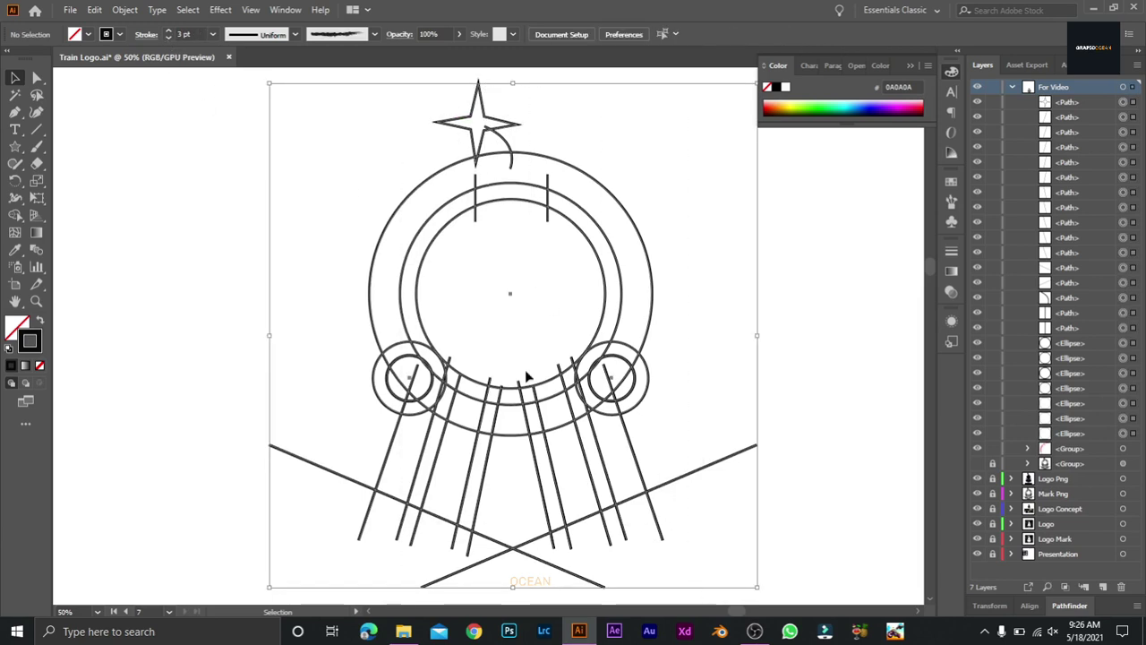
pyautogui.click(168, 31)
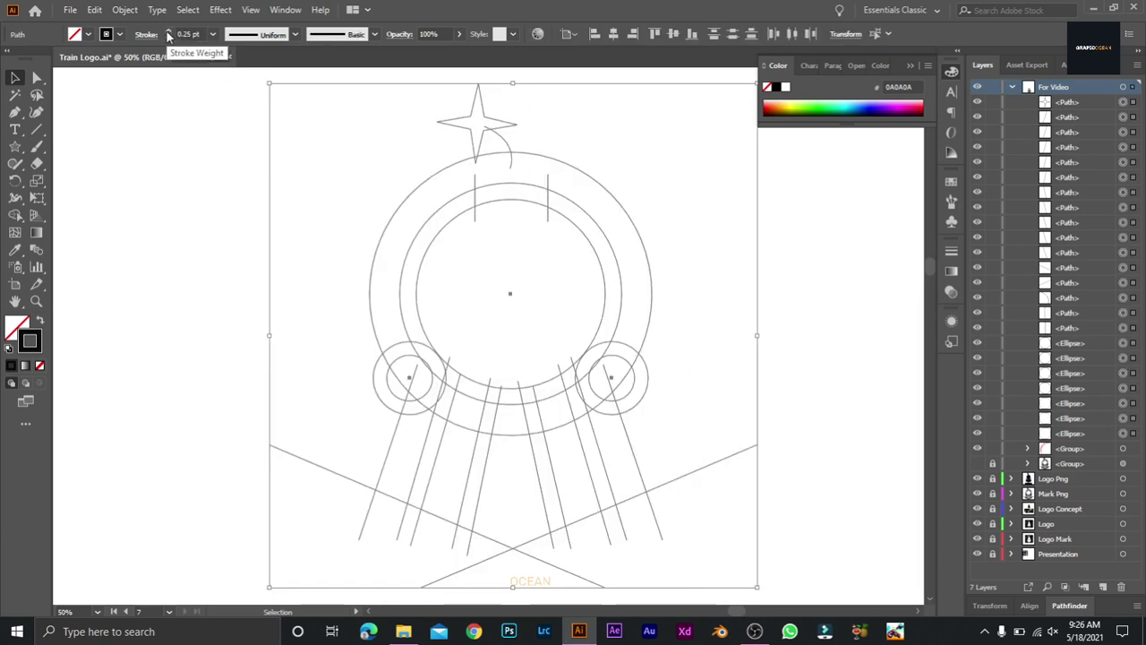
pyautogui.click(168, 32)
pyautogui.click(168, 32)
pyautogui.click(168, 31)
pyautogui.click(168, 32)
pyautogui.click(300, 167)
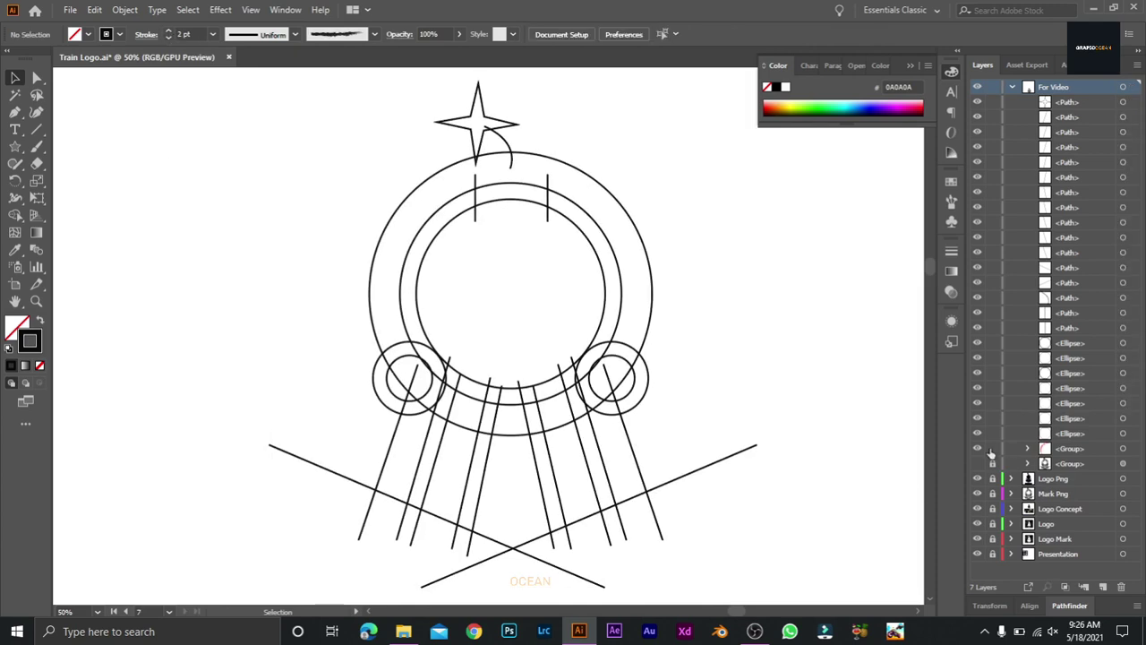
# - Lock the leftover visible group and, with all traced paths selected, merge the bomb's inner circle with its neck using Shape Builder
pyautogui.hotkey('ctrl', 'a')
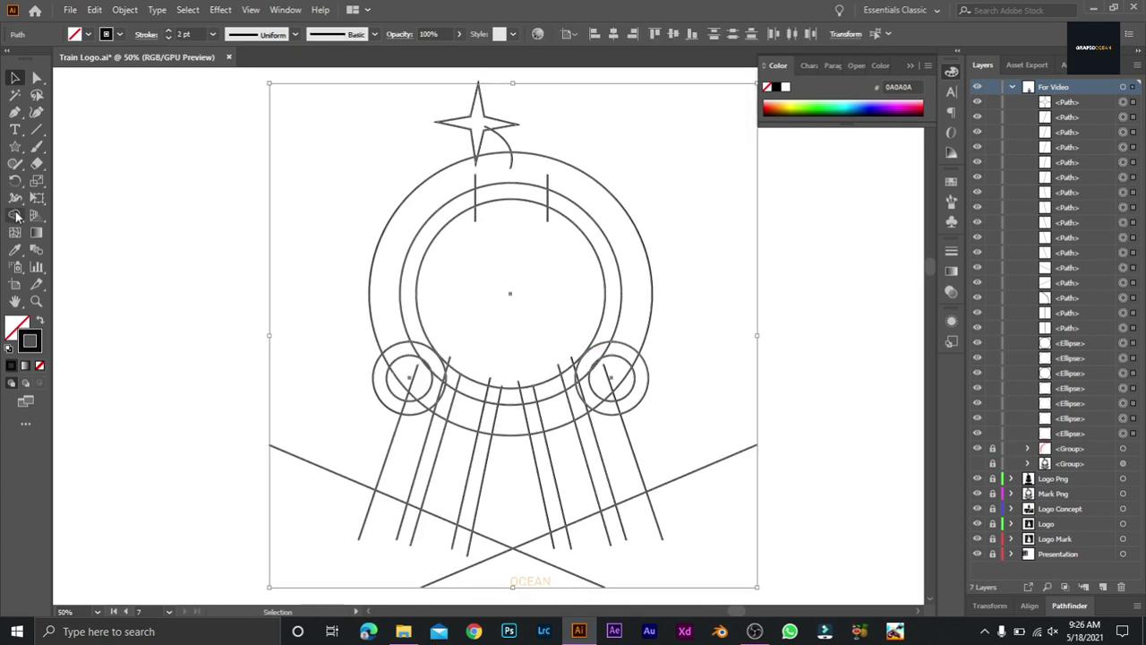
pyautogui.rightClick(15, 215)
pyautogui.click(90, 215)
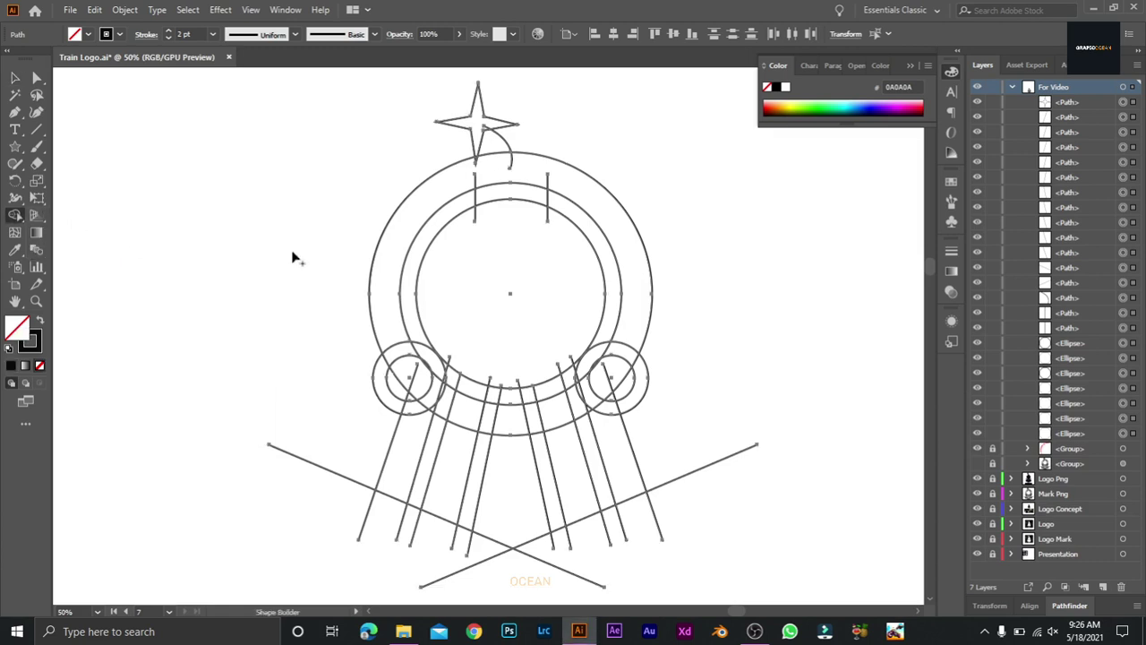
pyautogui.moveTo(525, 199); pyautogui.dragTo(516, 237)
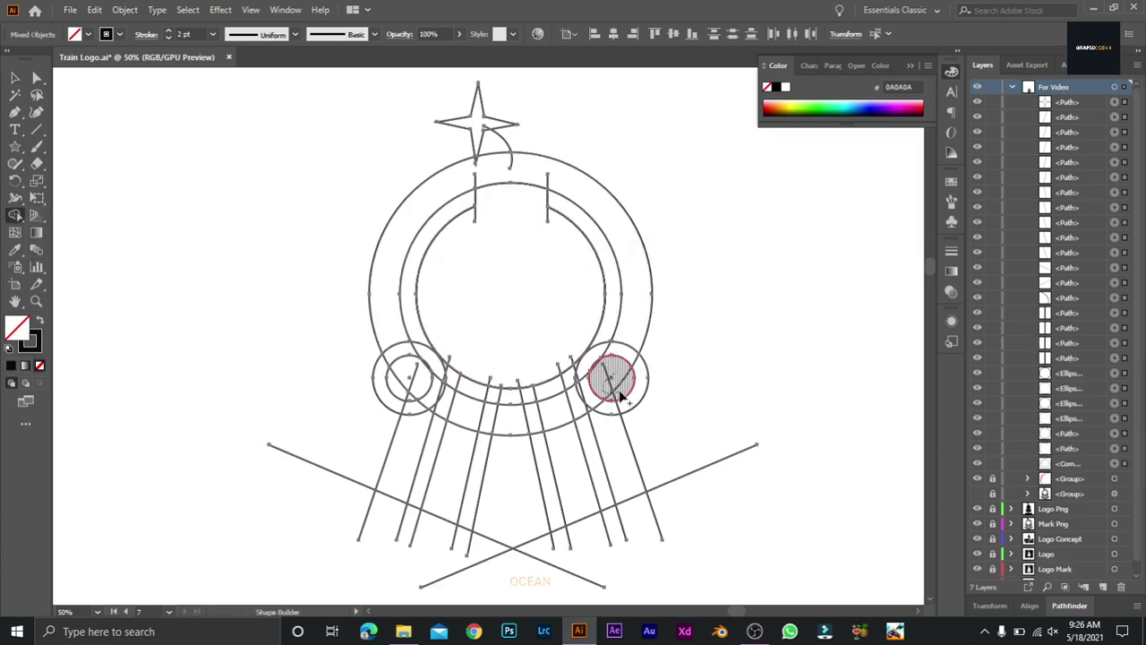
# - Choose the dark red fill 632C2C and apply it to the bomb body and the right wheel's inner circle with Shape Builder
pyautogui.doubleClick(30, 341)
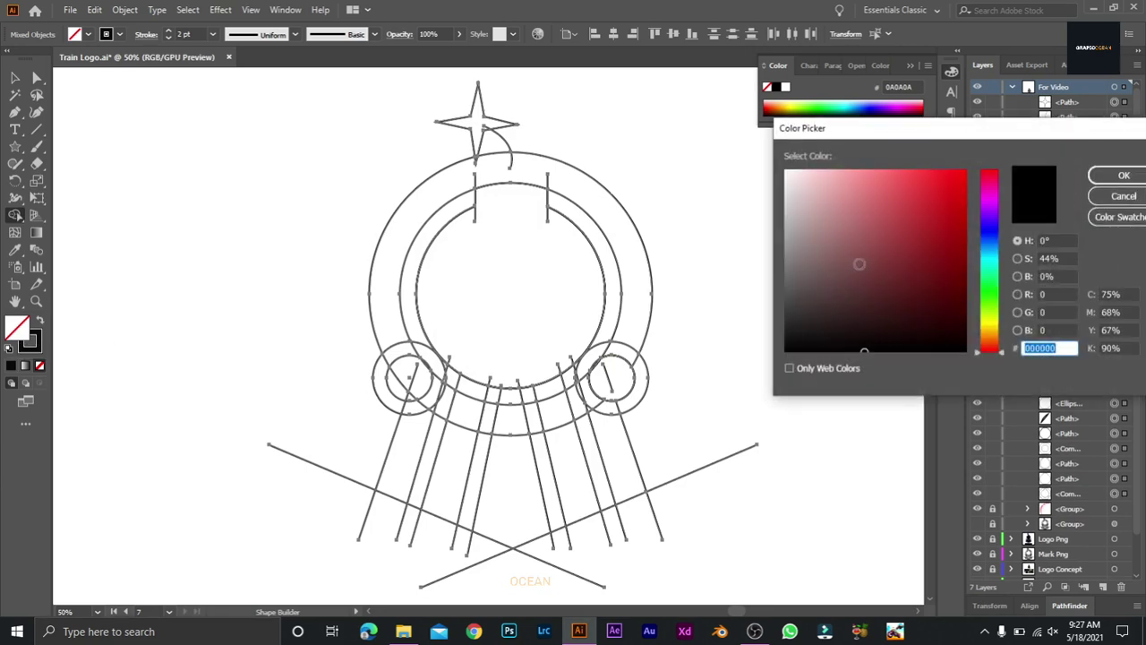
pyautogui.click(887, 280)
pyautogui.press('Return')
pyautogui.click(535, 287)
pyautogui.click(626, 378)
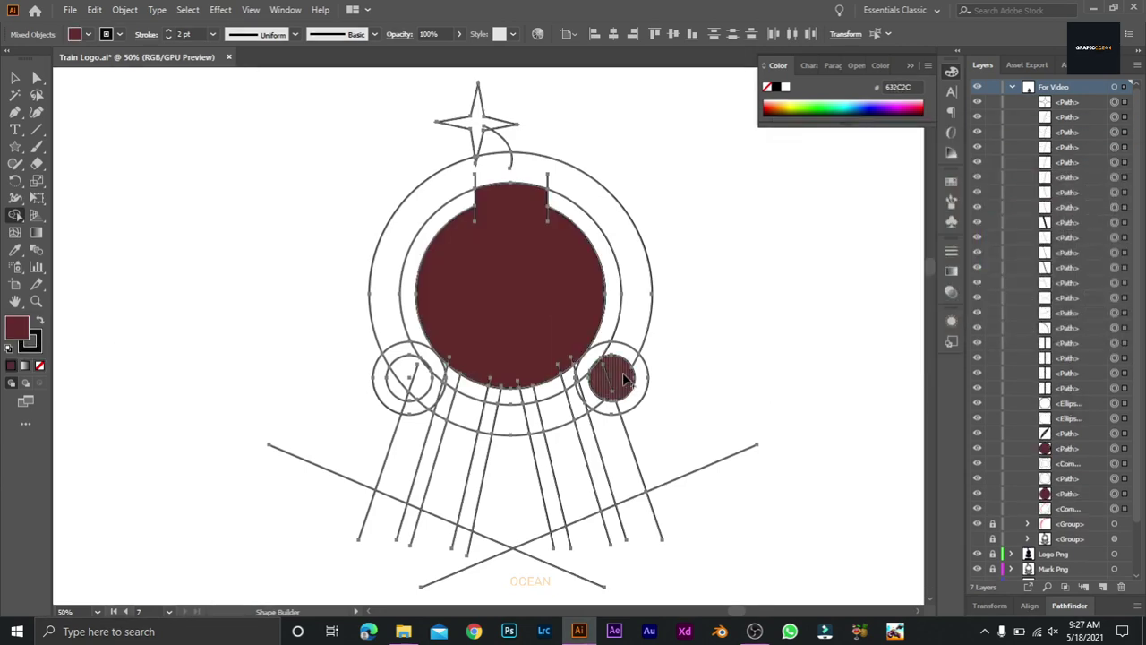
# - Merge the regions inside the right and left wheels' inner circles into one solid dark red disc each
pyautogui.hotkey('ctrl', '=')
pyautogui.hotkey('ctrl', '=')
pyautogui.hotkey('ctrl', '=')
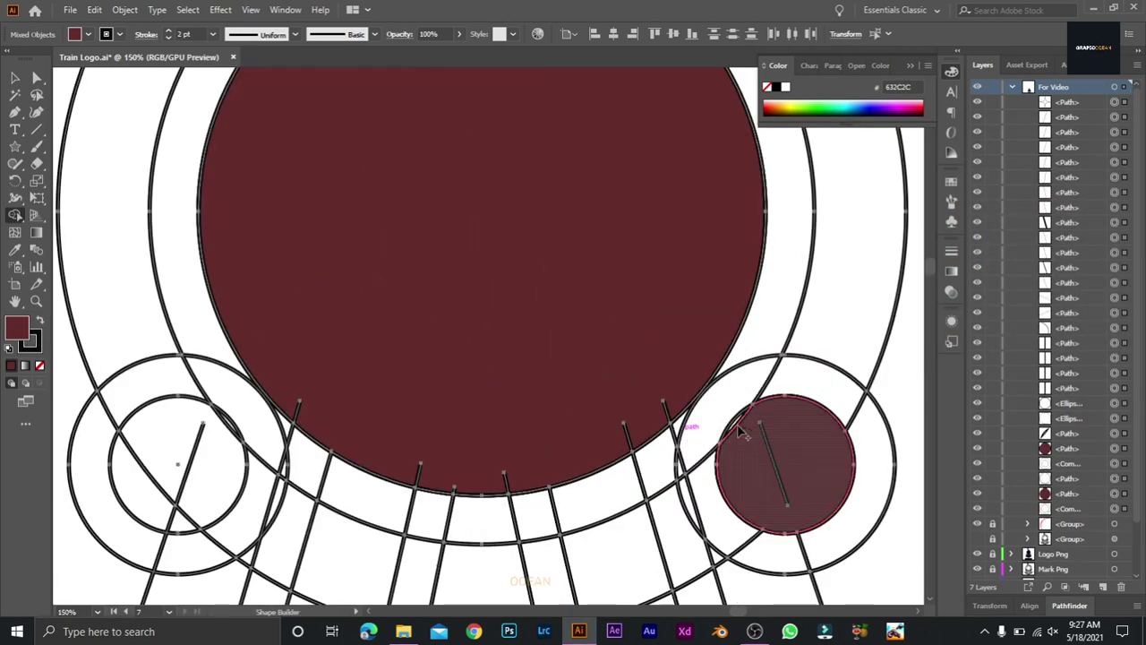
pyautogui.moveTo(754, 430); pyautogui.dragTo(759, 434)
pyautogui.click(774, 442)
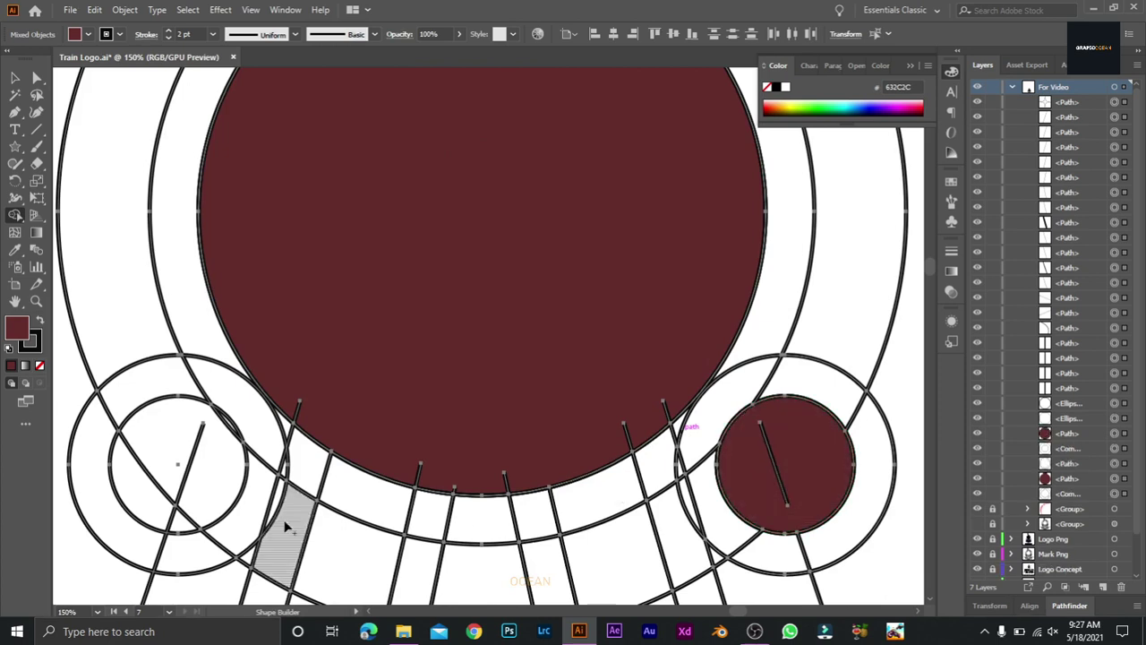
pyautogui.moveTo(138, 491)
pyautogui.mouseDown()
pyautogui.moveTo(184, 516)
pyautogui.moveTo(231, 450)
pyautogui.moveTo(235, 460)
pyautogui.mouseUp()
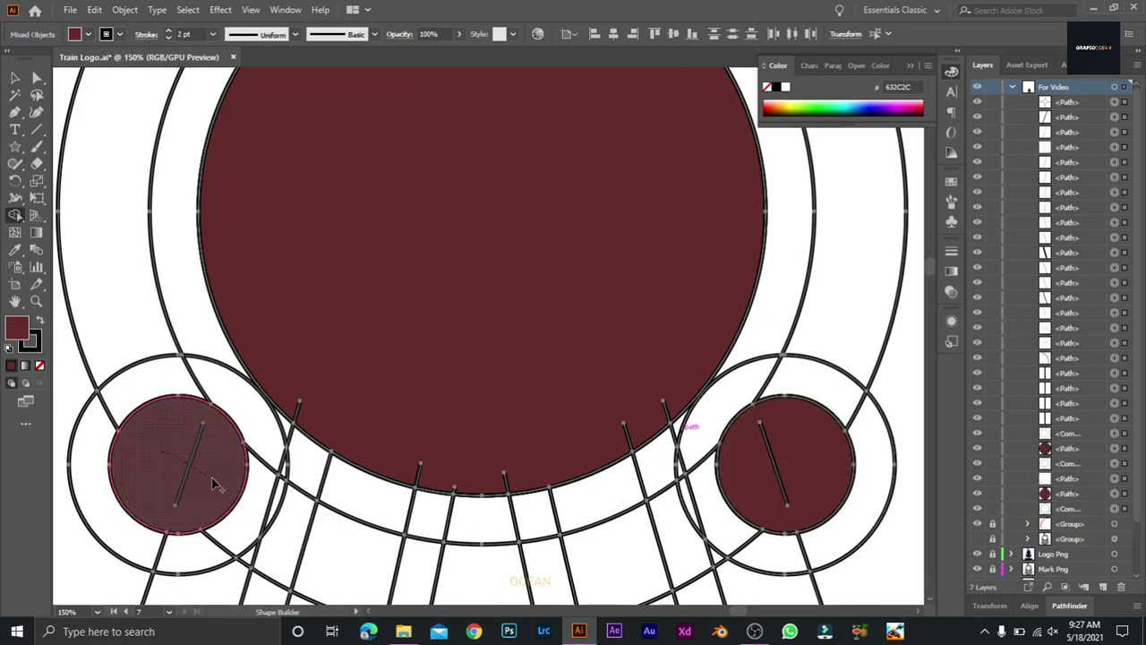
# - Merge the curved band under the bomb, between the wheels' outer rings, with the five slanted slats into one dark red shape
pyautogui.hotkey('ctrl', '-')
pyautogui.scroll(-5, 206, 455)
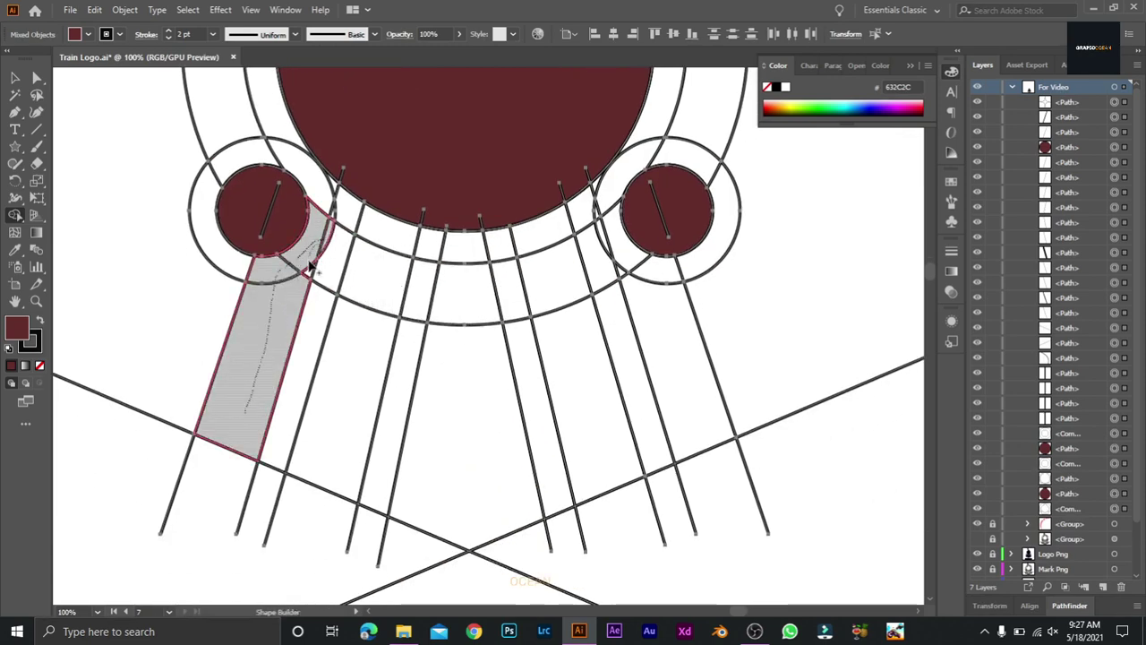
pyautogui.moveTo(311, 267)
pyautogui.mouseDown()
pyautogui.moveTo(427, 290)
pyautogui.moveTo(609, 252)
pyautogui.mouseUp()
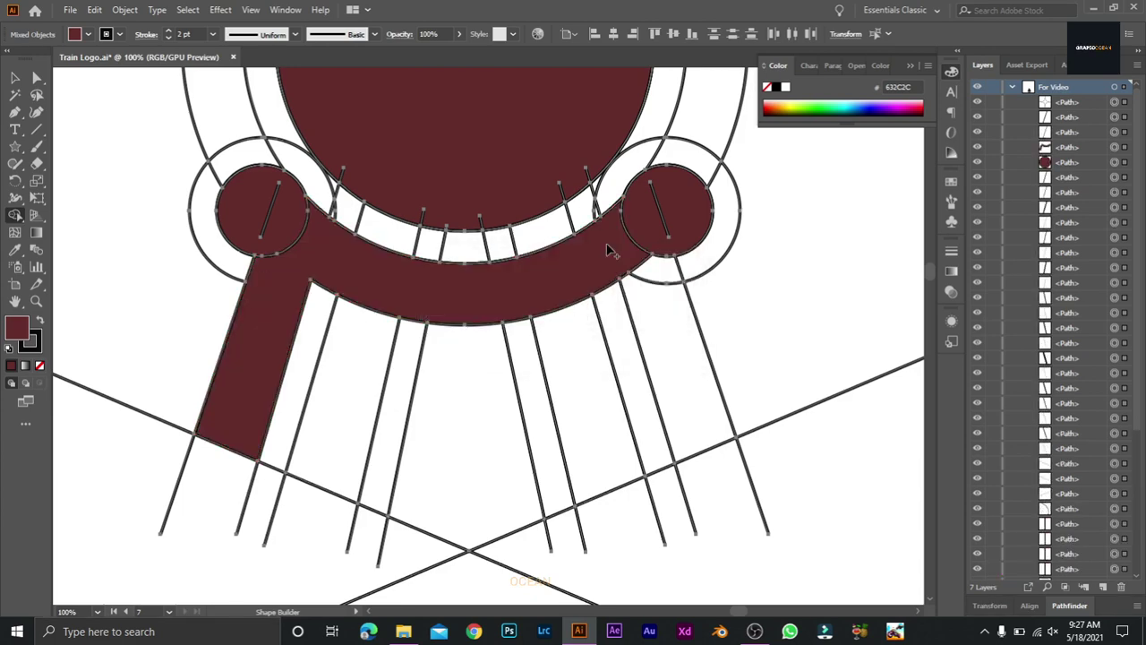
pyautogui.hotkey('ctrl', 'z')
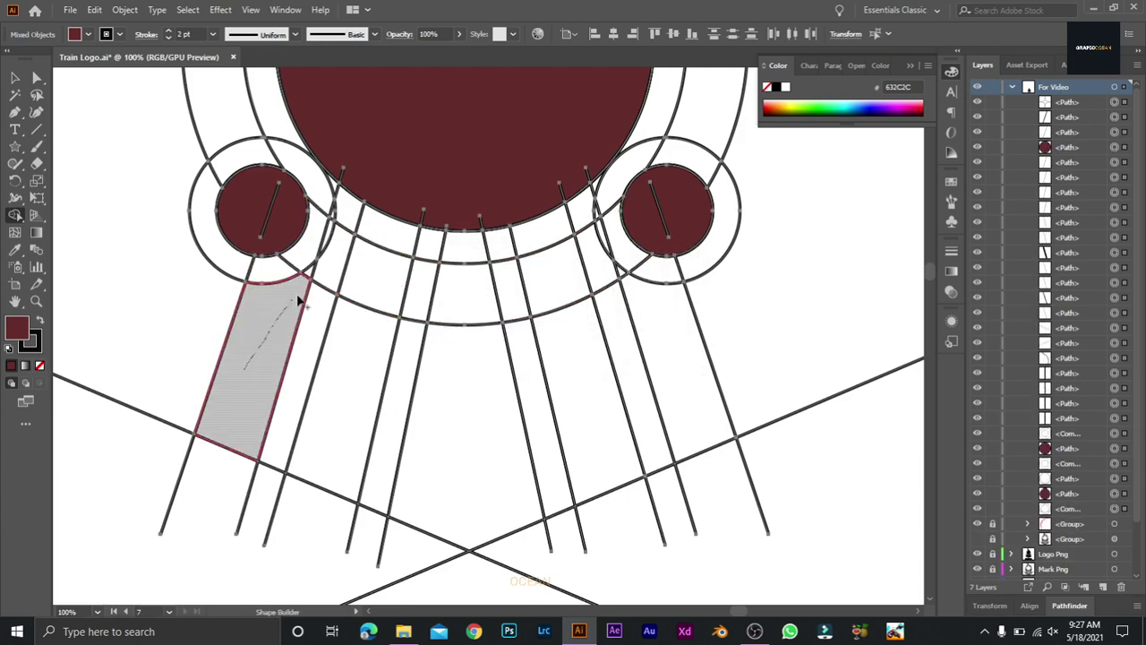
pyautogui.moveTo(322, 278)
pyautogui.mouseDown()
pyautogui.moveTo(516, 286)
pyautogui.moveTo(592, 267)
pyautogui.moveTo(619, 271)
pyautogui.mouseUp()
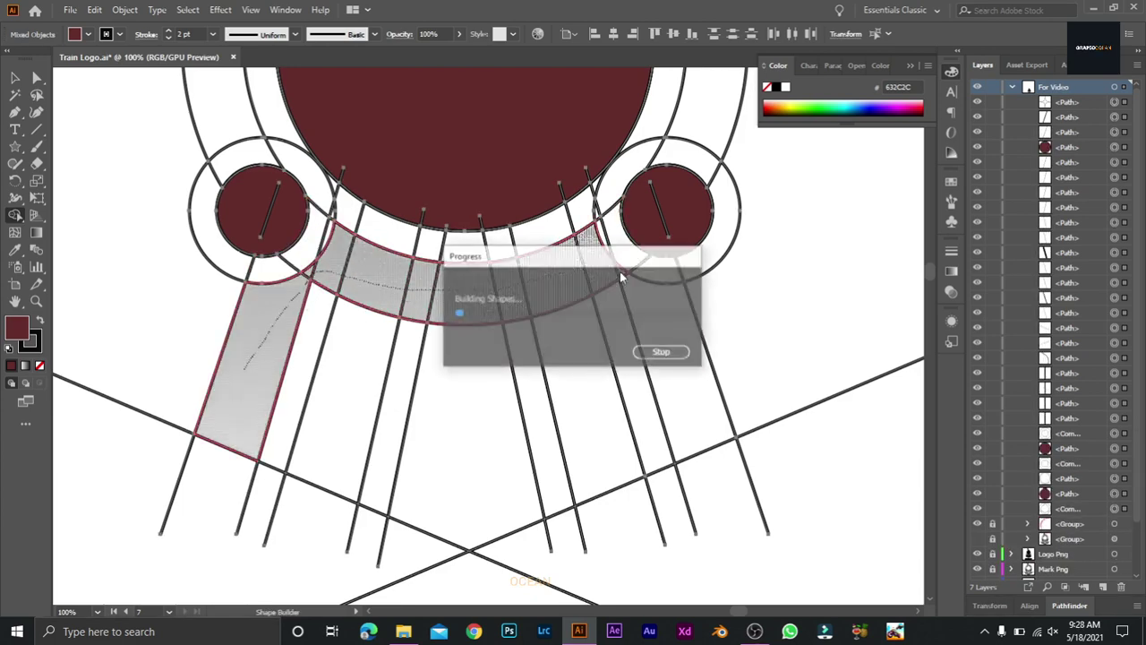
pyautogui.moveTo(653, 320); pyautogui.dragTo(612, 281)
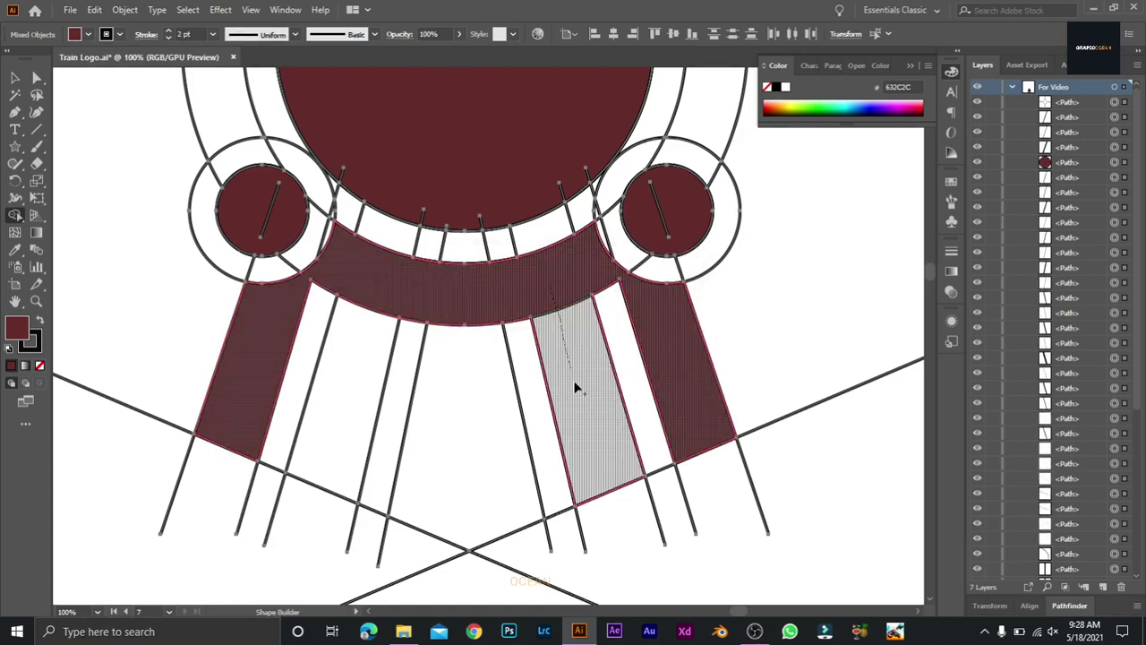
pyautogui.moveTo(457, 406); pyautogui.dragTo(458, 407)
pyautogui.moveTo(361, 288); pyautogui.dragTo(349, 360)
# - Fill the star dark red and merge its regions split by the fuse curve into one shape
pyautogui.hotkey('ctrl', '-')
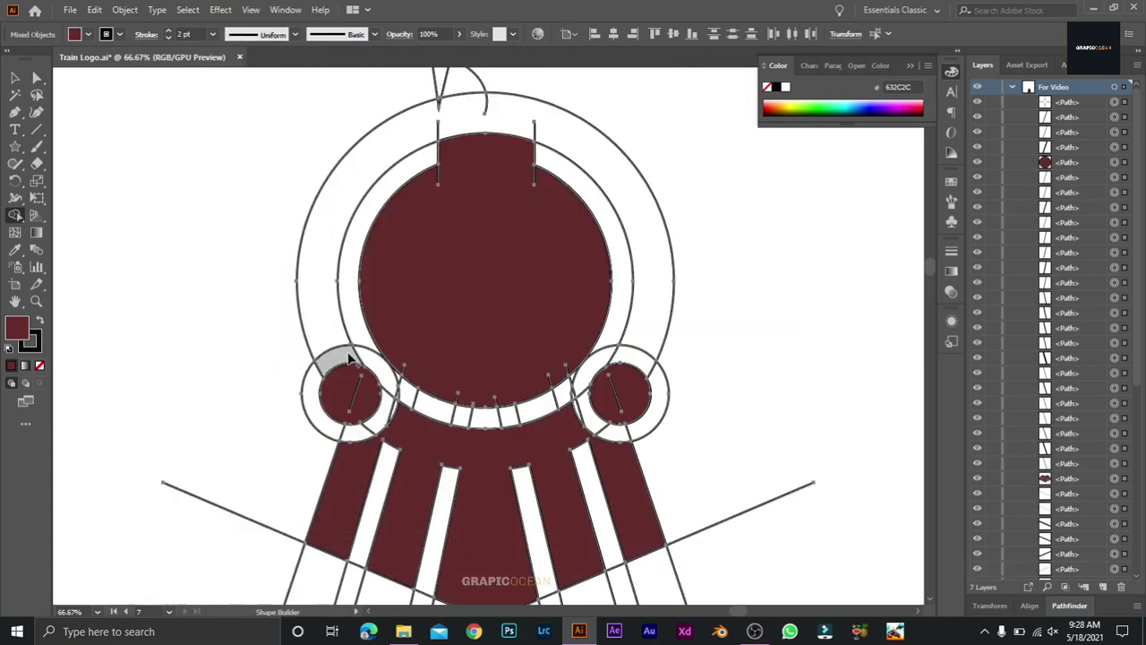
pyautogui.press('space')
pyautogui.moveTo(511, 257); pyautogui.dragTo(512, 325)
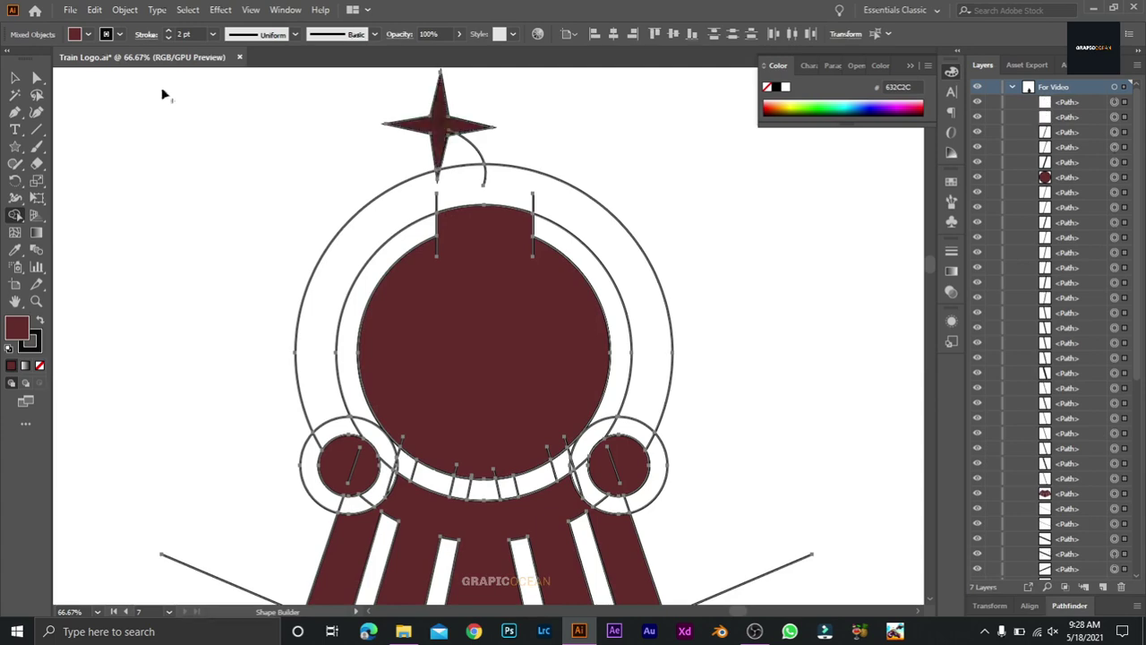
pyautogui.hotkey('ctrl', '+')
pyautogui.hotkey('ctrl', '+')
pyautogui.hotkey('ctrl', '+')
pyautogui.press('space')
pyautogui.moveTo(379, 195); pyautogui.dragTo(373, 537)
pyautogui.moveTo(329, 233); pyautogui.dragTo(329, 258)
pyautogui.hotkey('ctrl', '-')
pyautogui.hotkey('ctrl', '-')
pyautogui.hotkey('ctrl', '-')
# - Draw a small dark red rectangle without a stroke on top of the bomb's neck, just below the fuse's end
pyautogui.press('space')
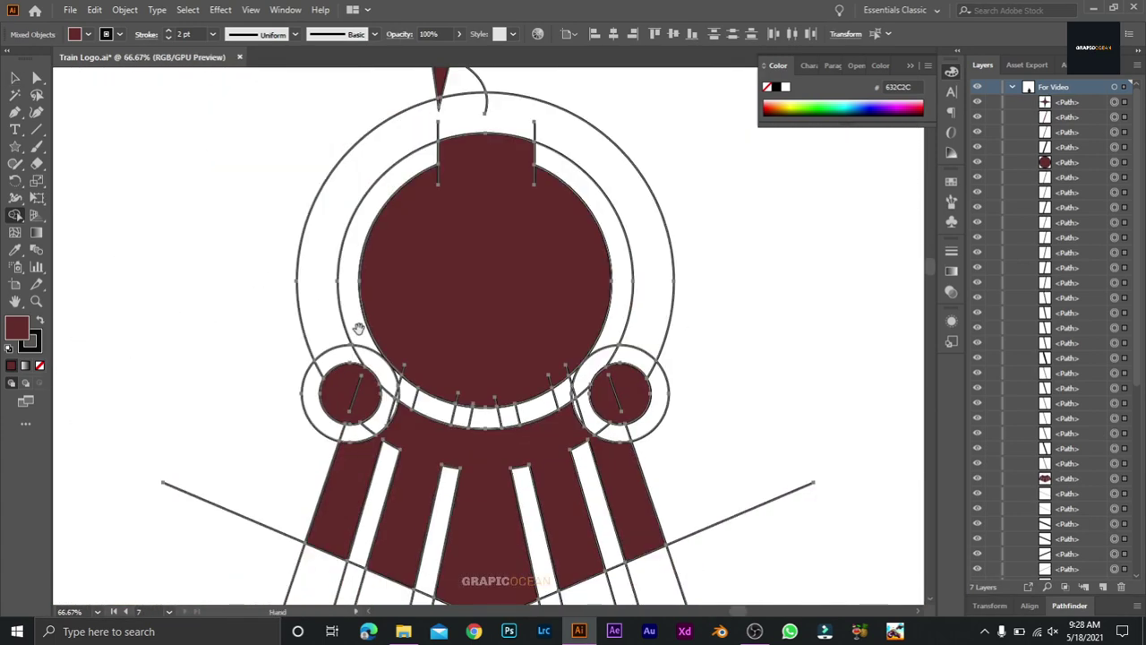
pyautogui.moveTo(358, 330); pyautogui.dragTo(318, 357)
pyautogui.press('v')
pyautogui.click(16, 148)
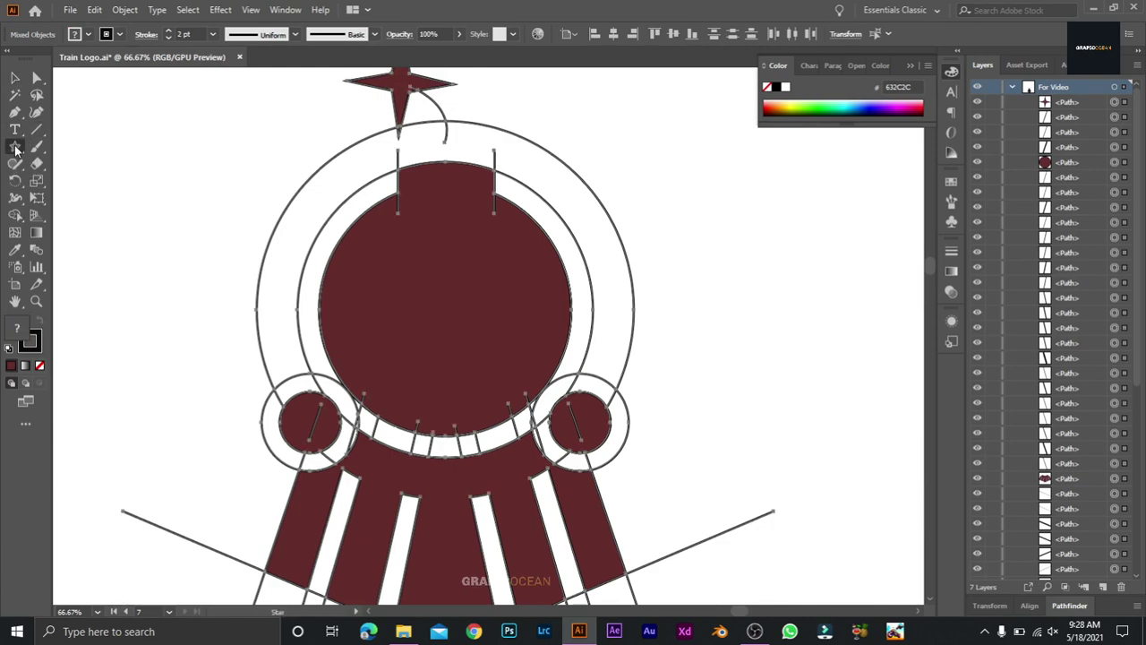
pyautogui.moveTo(16, 147); pyautogui.dragTo(54, 146)
pyautogui.hotkey('ctrl', '+')
pyautogui.hotkey('ctrl', '+')
pyautogui.rightClick(500, 146)
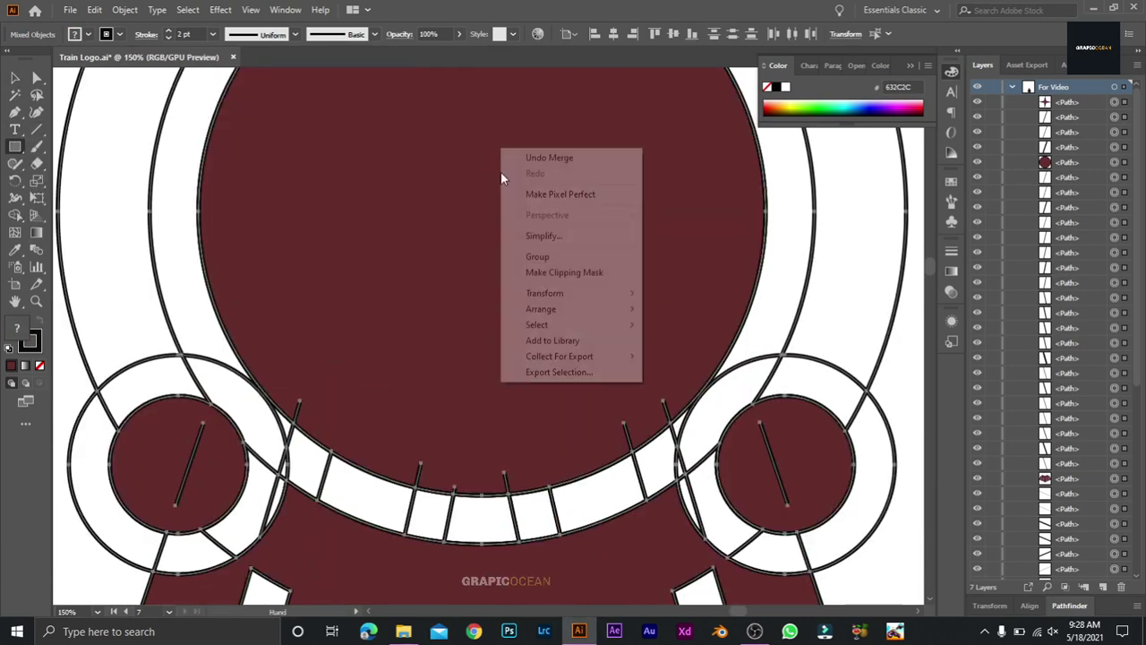
pyautogui.rightClick(500, 200)
pyautogui.click(498, 215)
pyautogui.click(591, 335)
pyautogui.press('space')
pyautogui.moveTo(538, 161); pyautogui.dragTo(516, 532)
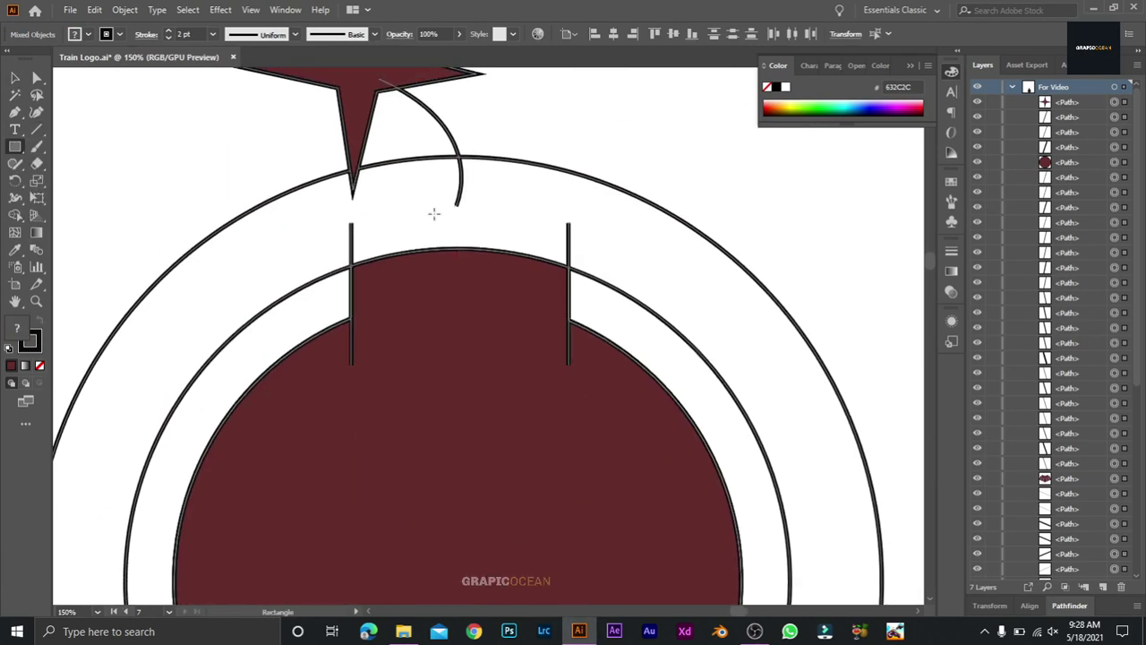
pyautogui.moveTo(433, 214); pyautogui.dragTo(491, 265)
pyautogui.press('/')
pyautogui.click(15, 338)
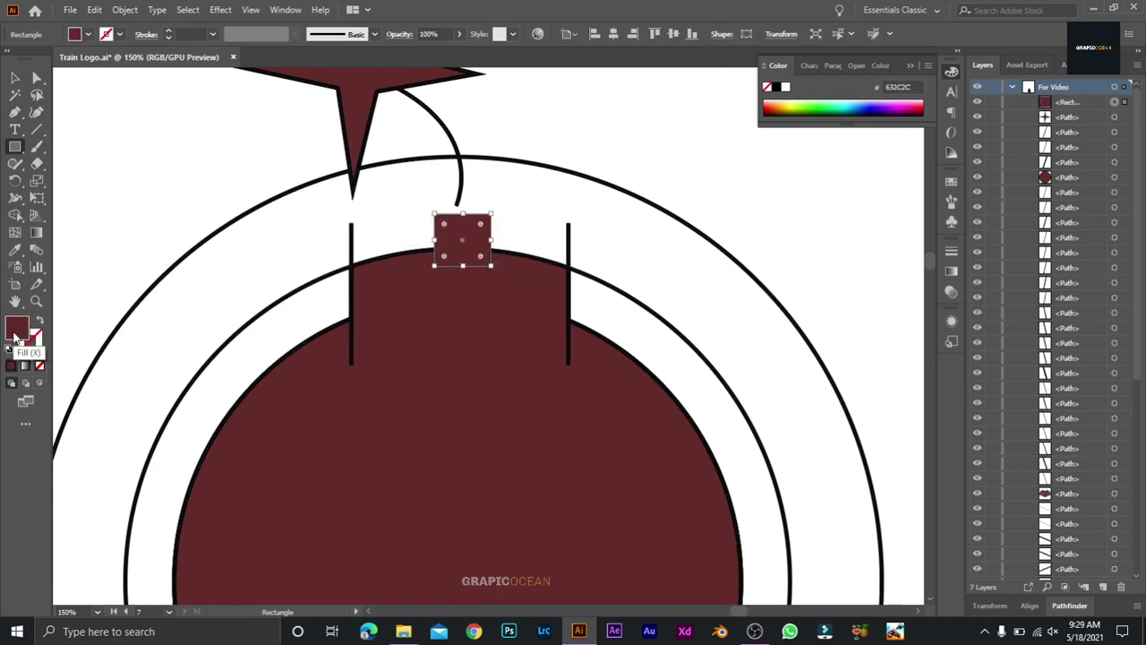
# - Nudge the small rectangle left in large increments to position it on the bomb's neck, and deselect it
pyautogui.click(14, 78)
pyautogui.click(361, 247)
pyautogui.click(479, 252)
pyautogui.hotkey('shift', 'Left')
pyautogui.hotkey('shift', 'Left')
pyautogui.hotkey('shift', 'Left')
pyautogui.hotkey('shift', 'Left')
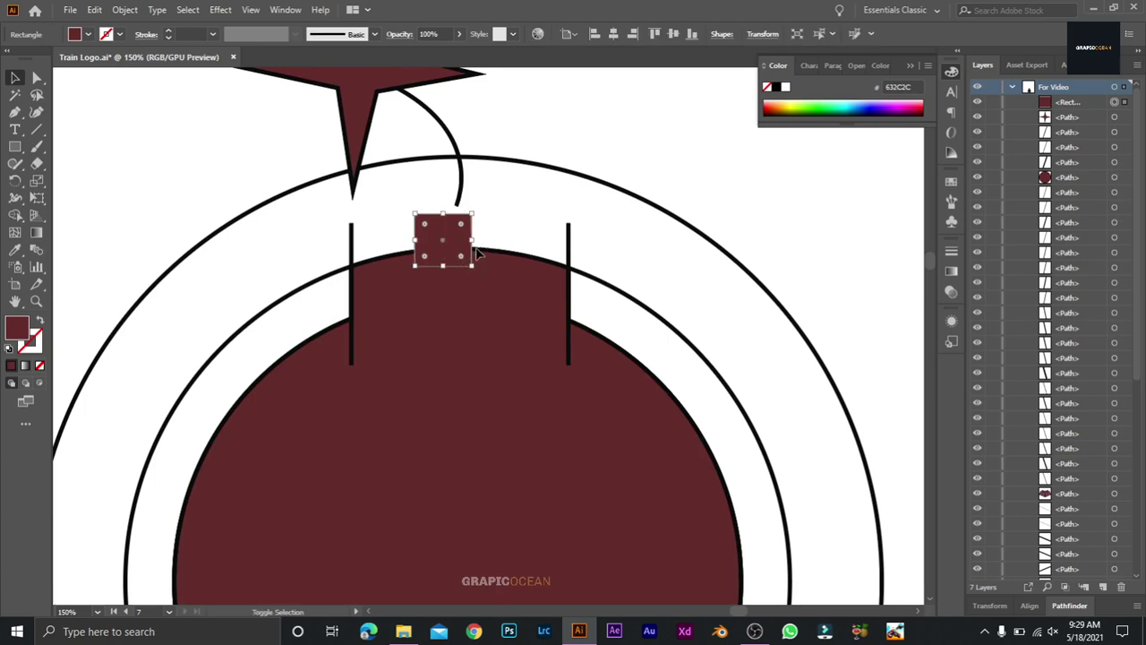
pyautogui.hotkey('ctrl', '-')
pyautogui.hotkey('ctrl', '-')
pyautogui.rightClick(553, 235)
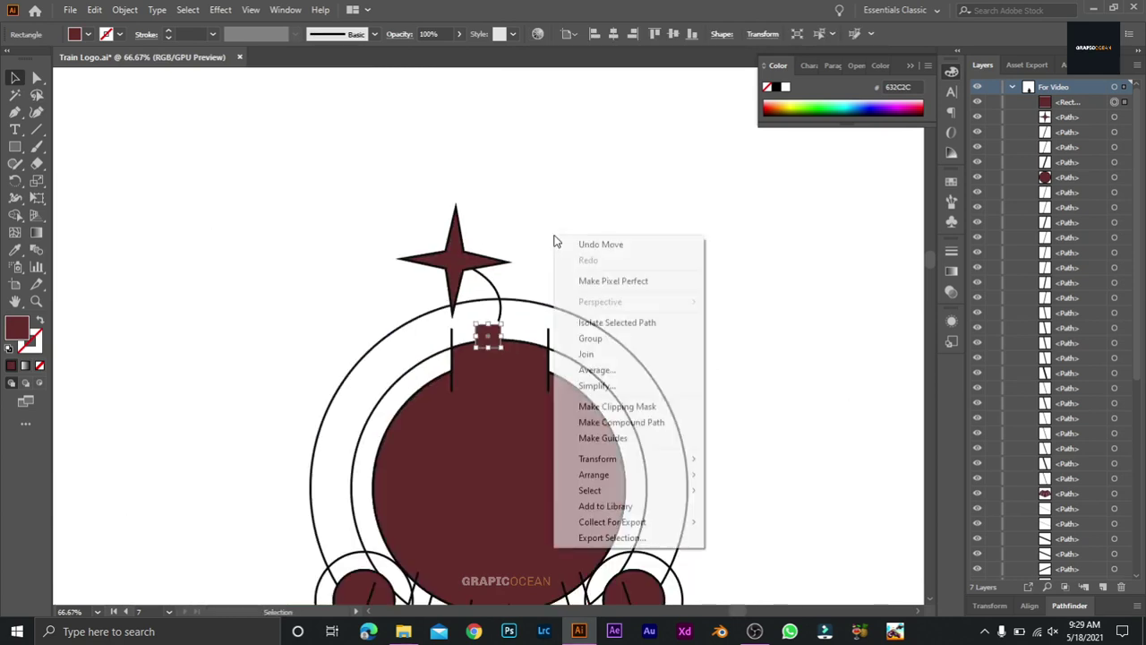
pyautogui.click(583, 256)
pyautogui.moveTo(583, 256); pyautogui.dragTo(548, 145)
pyautogui.click(458, 219)
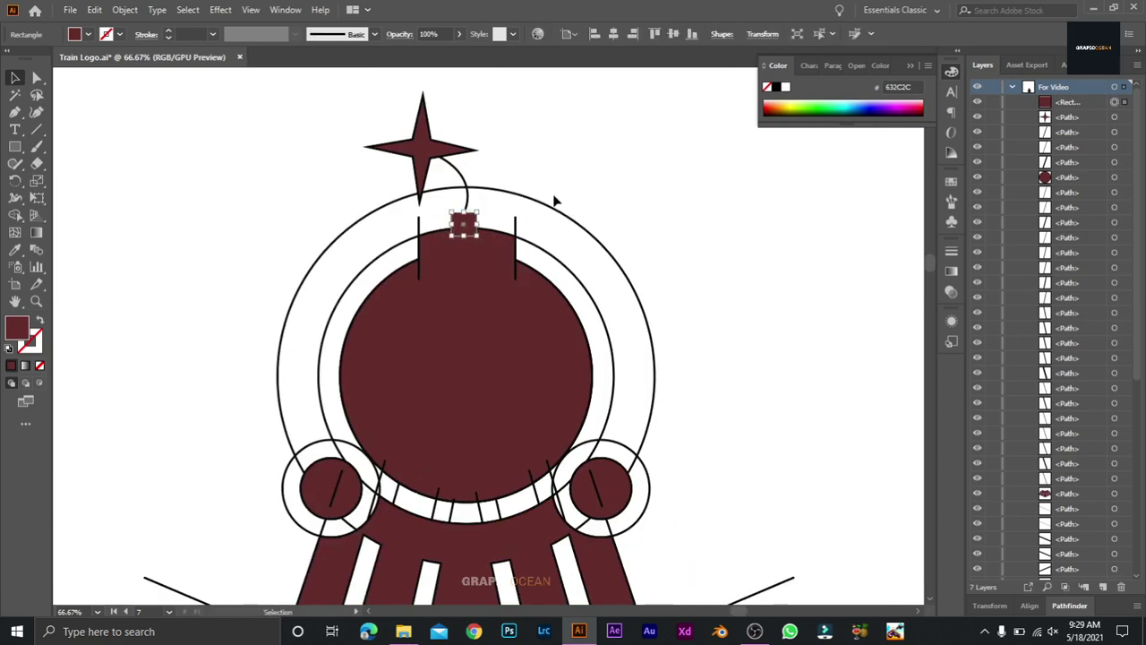
pyautogui.click(502, 204)
# - Remove the stroke from the bomb body, wheel discs, slatted base and star
pyautogui.scroll(-3, 681, 295)
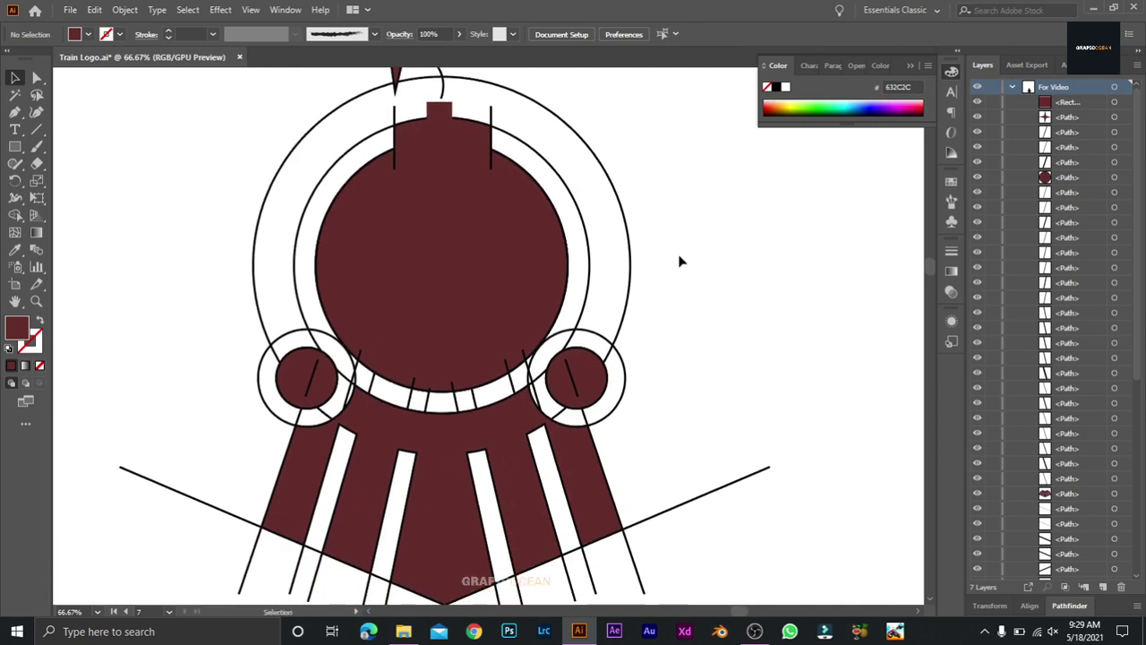
pyautogui.hotkey('ctrl', '-')
pyautogui.click(428, 270)
pyautogui.click(473, 412)
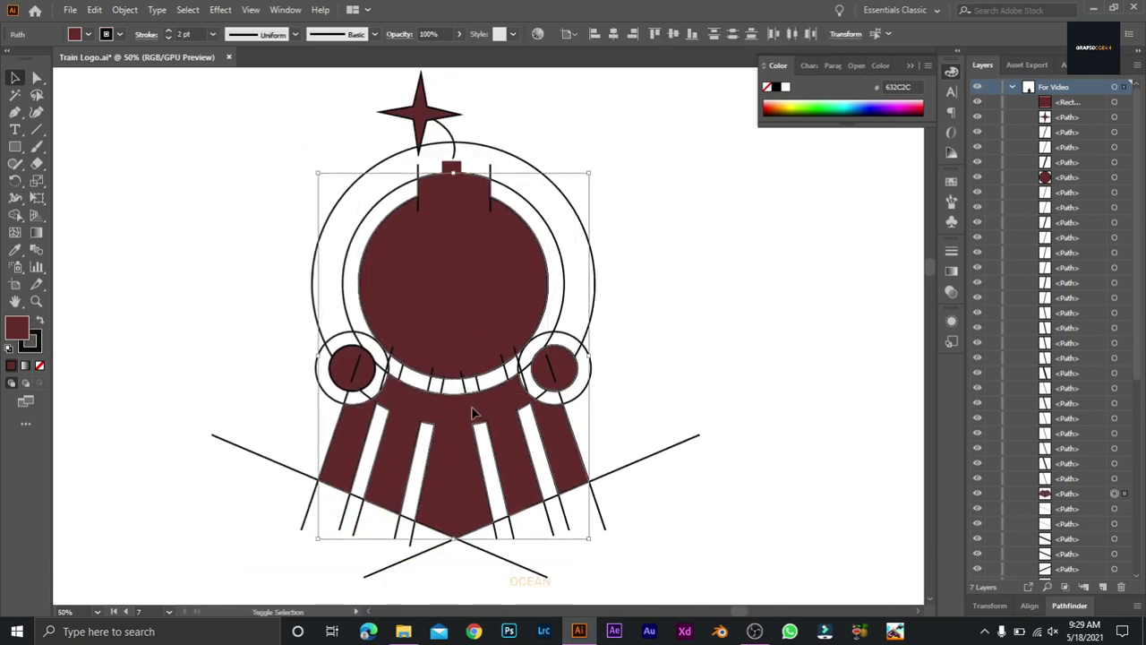
pyautogui.keyDown('shift'); pyautogui.click(416, 114); pyautogui.keyUp('shift')
pyautogui.click(40, 364)
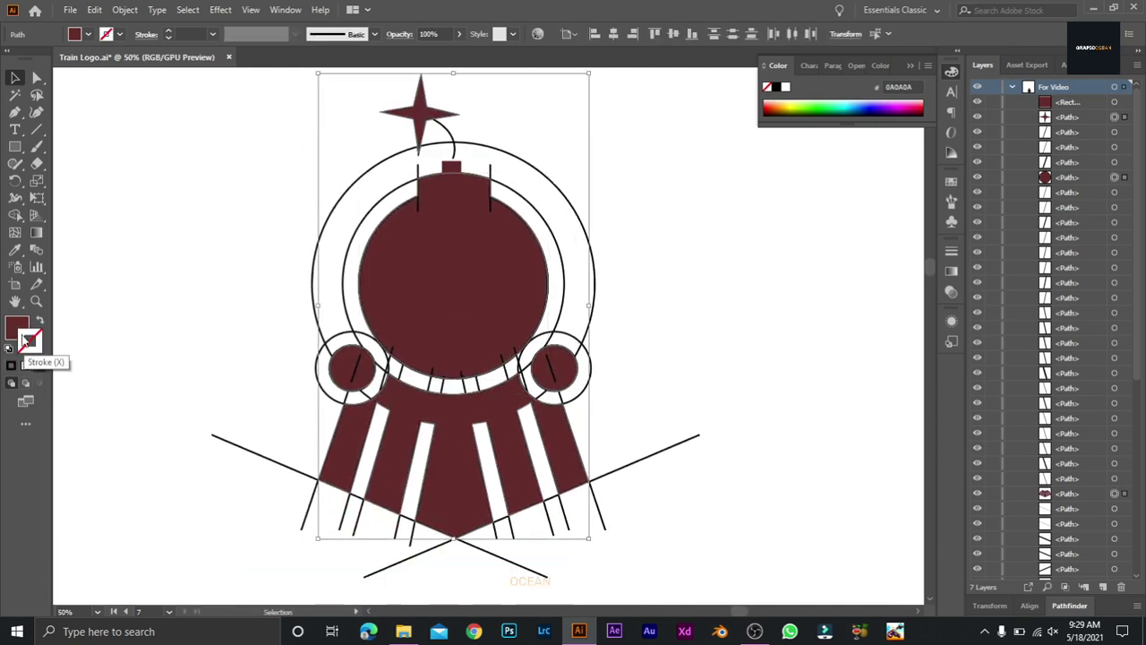
# - Give the fuse curve a 4 pt dark red stroke with no fill, matching the bomb's color
pyautogui.click(450, 136)
pyautogui.click(448, 133)
pyautogui.click(15, 250)
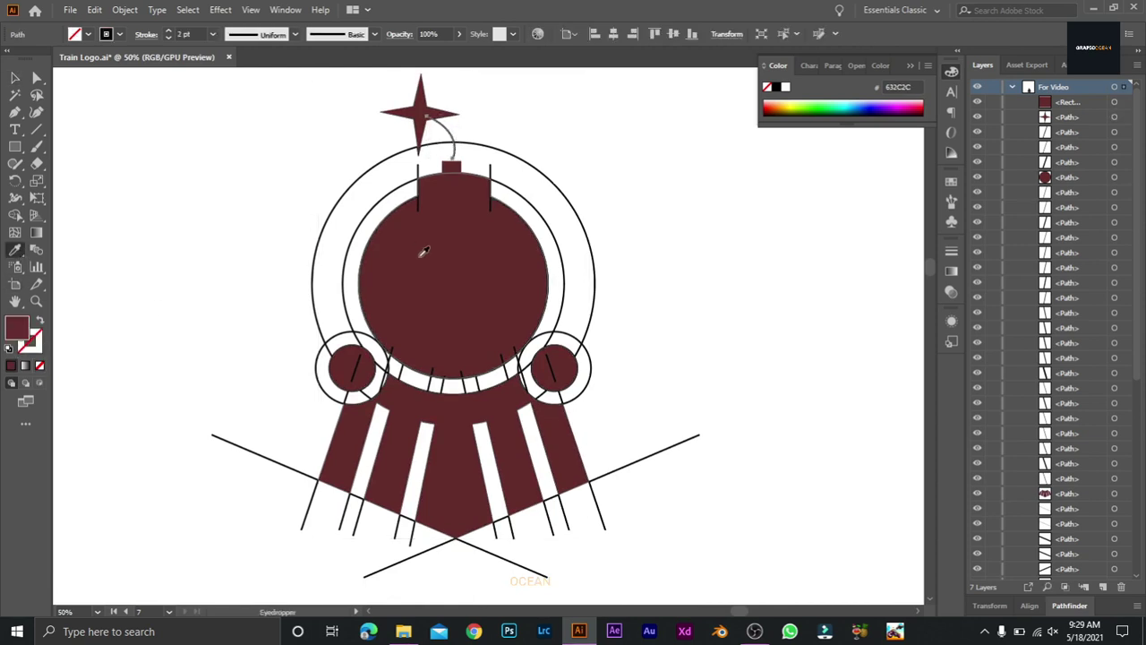
pyautogui.click(418, 251)
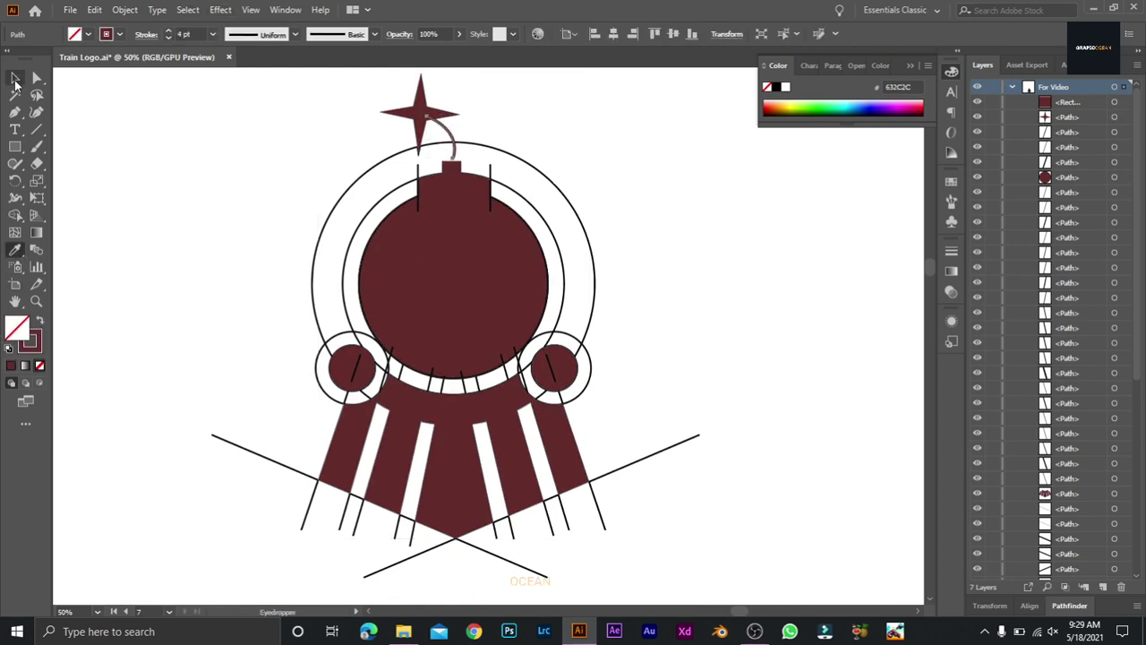
pyautogui.click(15, 79)
pyautogui.click(501, 307)
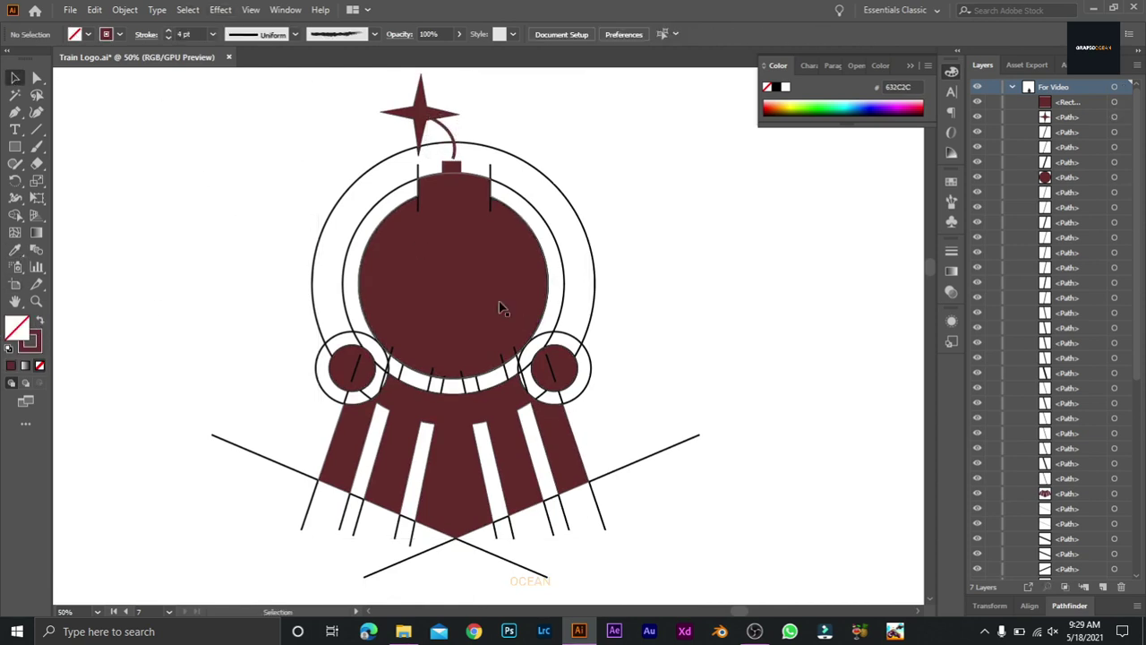
pyautogui.keyDown('shift'); pyautogui.click(562, 368); pyautogui.keyUp('shift')
pyautogui.keyDown('shift'); pyautogui.click(530, 465); pyautogui.keyUp('shift')
pyautogui.keyDown('shift'); pyautogui.click(463, 459); pyautogui.keyUp('shift')
pyautogui.keyDown('shift'); pyautogui.click(348, 374); pyautogui.keyUp('shift')
pyautogui.keyDown('shift'); pyautogui.click(463, 454); pyautogui.keyUp('shift')
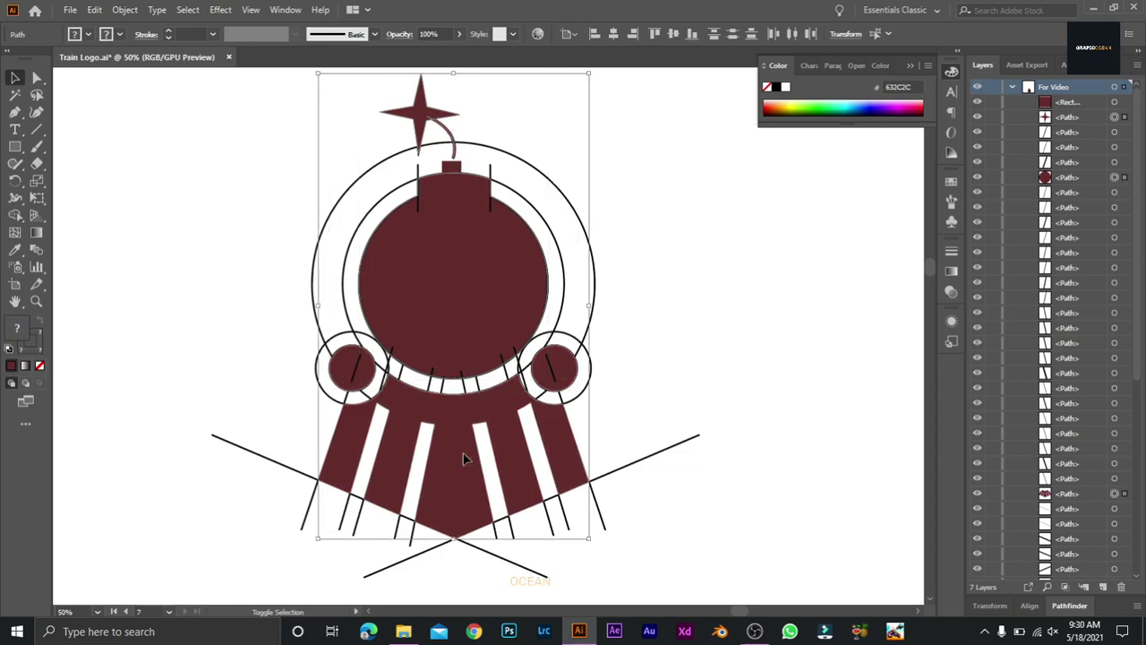
pyautogui.rightClick(463, 454)
pyautogui.click(510, 238)
pyautogui.moveTo(484, 291); pyautogui.dragTo(829, 320)
pyautogui.click(452, 171)
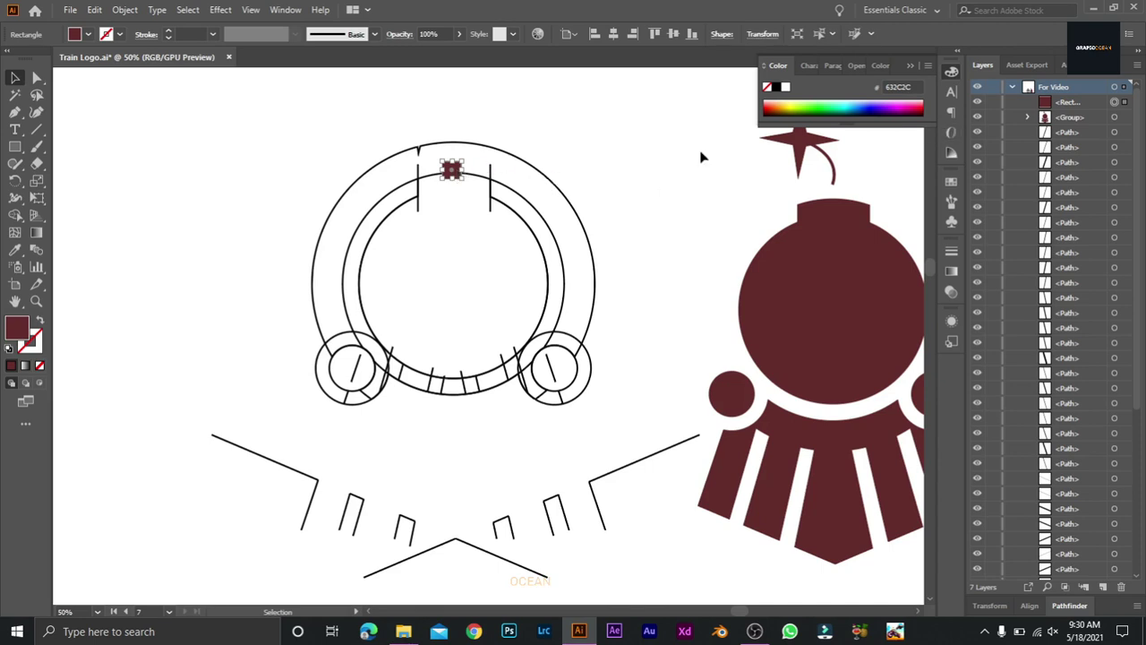
pyautogui.hotkey('ctrl', 'z')
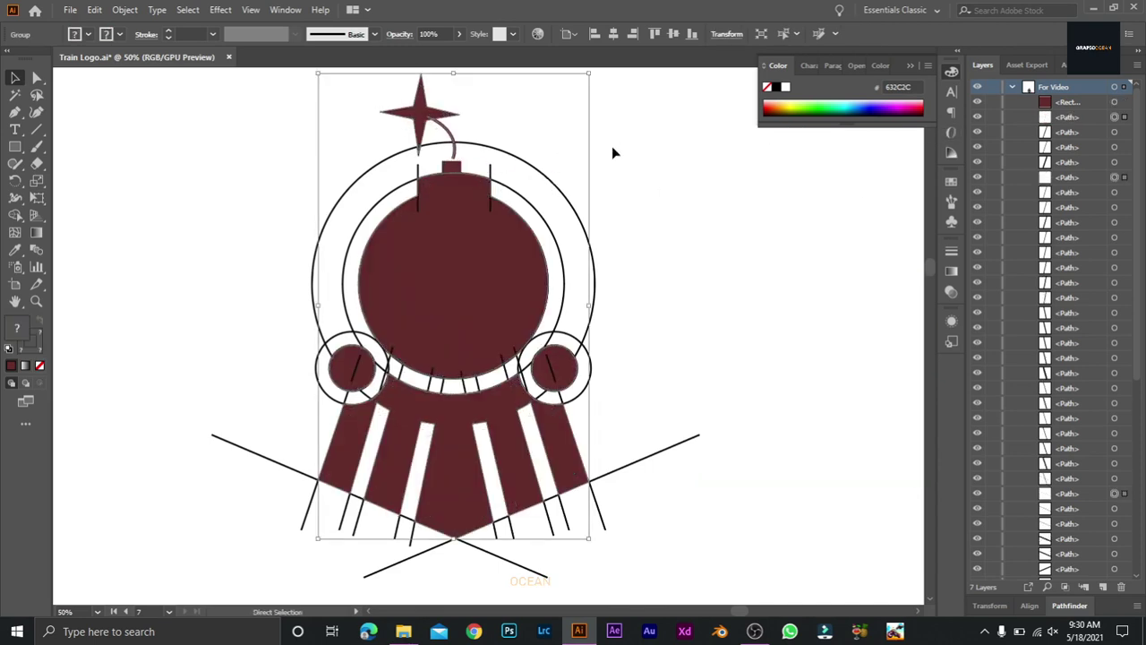
pyautogui.hotkey('ctrl', 'shift', 'g')
pyautogui.click(651, 287)
# - Group the bomb body, neck rectangle, fuse, star, wheel discs and slatted base, and move the group right of the construction lines
pyautogui.click(481, 191)
pyautogui.keyDown('shift'); pyautogui.click(454, 146); pyautogui.keyUp('shift')
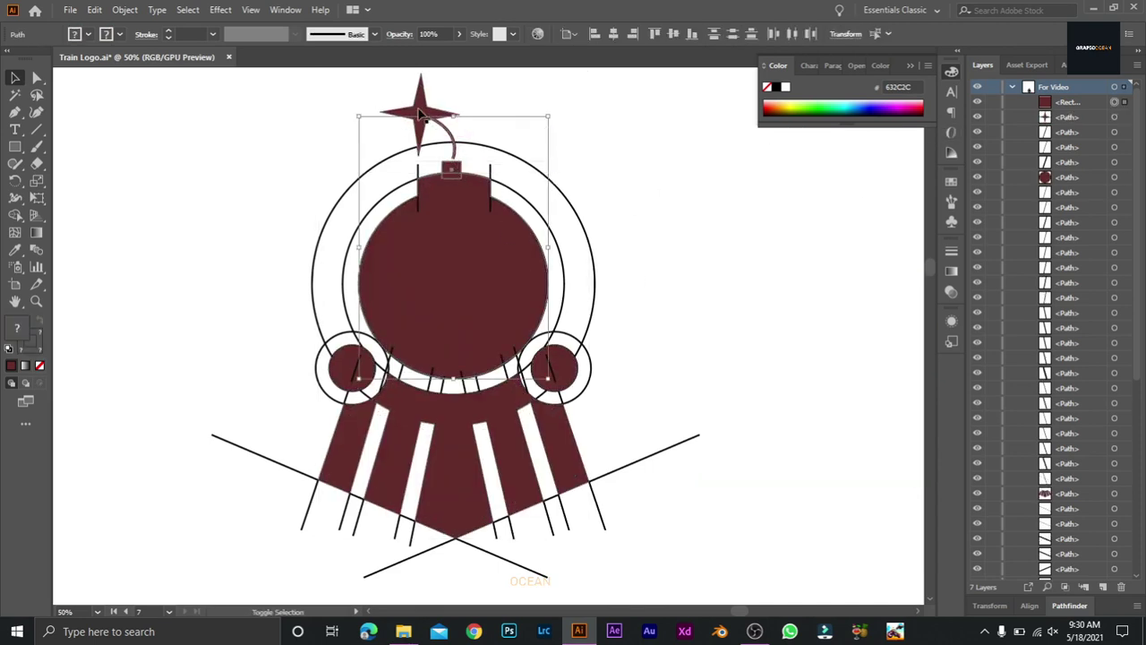
pyautogui.keyDown('shift'); pyautogui.click(422, 115); pyautogui.keyUp('shift')
pyautogui.keyDown('shift'); pyautogui.click(554, 369); pyautogui.keyUp('shift')
pyautogui.keyDown('shift'); pyautogui.click(558, 459); pyautogui.keyUp('shift')
pyautogui.keyDown('shift'); pyautogui.click(340, 375); pyautogui.keyUp('shift')
pyautogui.rightClick(341, 376)
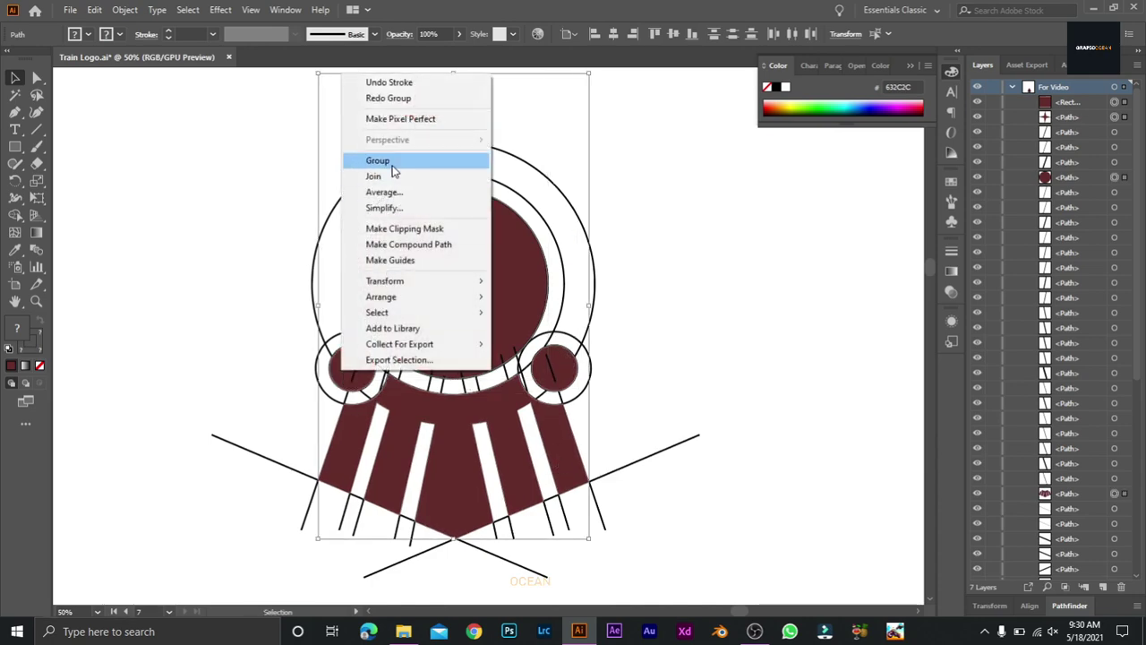
pyautogui.click(391, 161)
pyautogui.moveTo(438, 266); pyautogui.dragTo(825, 308)
# - Delete all the leftover construction circles and lines
pyautogui.click(715, 292)
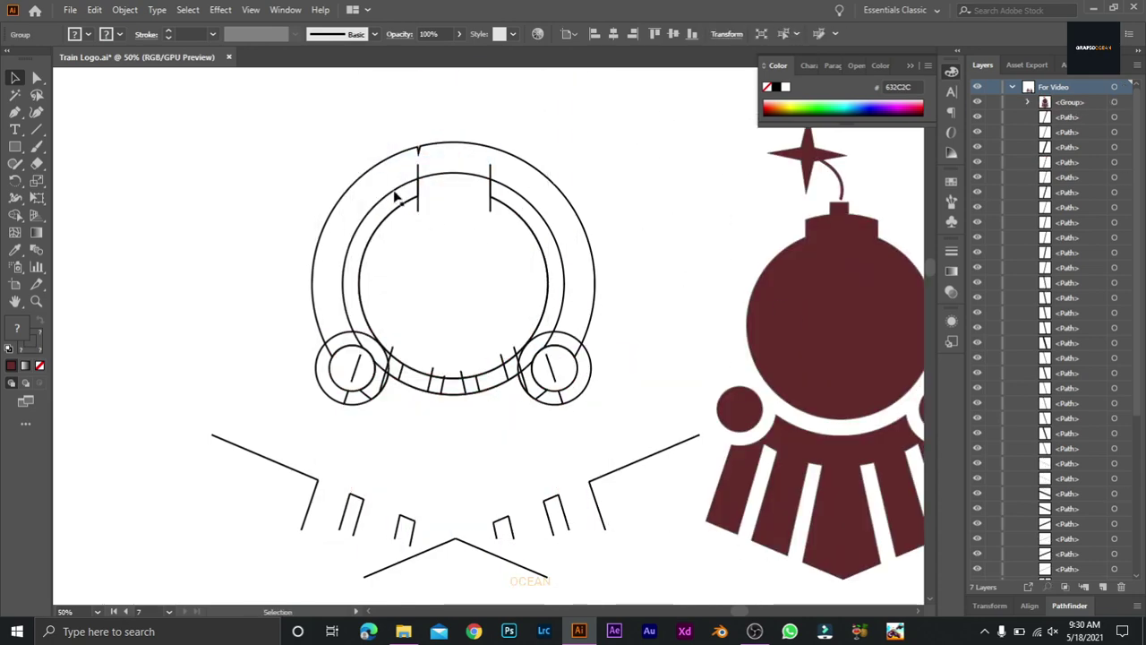
pyautogui.moveTo(230, 126); pyautogui.dragTo(625, 581)
pyautogui.press('Delete')
# - Center the grouped logo horizontally and vertically on the artboard
pyautogui.click(862, 384)
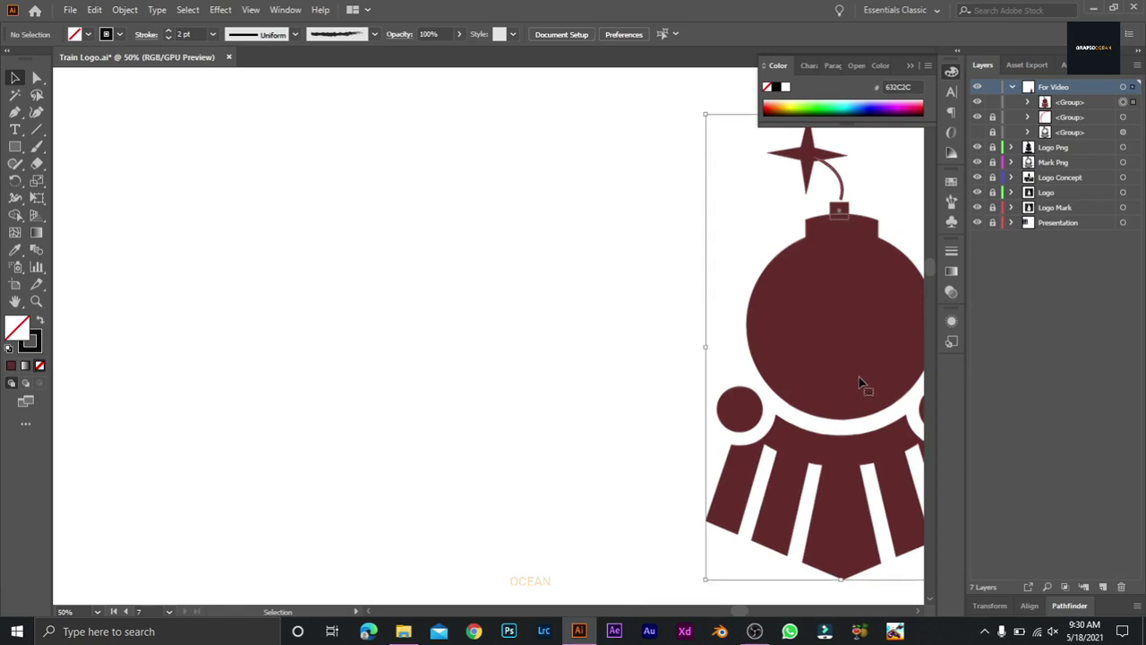
pyautogui.click(613, 34)
pyautogui.click(654, 35)
pyautogui.moveTo(618, 178); pyautogui.dragTo(651, 347)
pyautogui.hotkey('ctrl', '-')
pyautogui.hotkey('ctrl', '-')
pyautogui.click(637, 332)
pyautogui.click(490, 208)
pyautogui.click(673, 34)
pyautogui.click(576, 236)
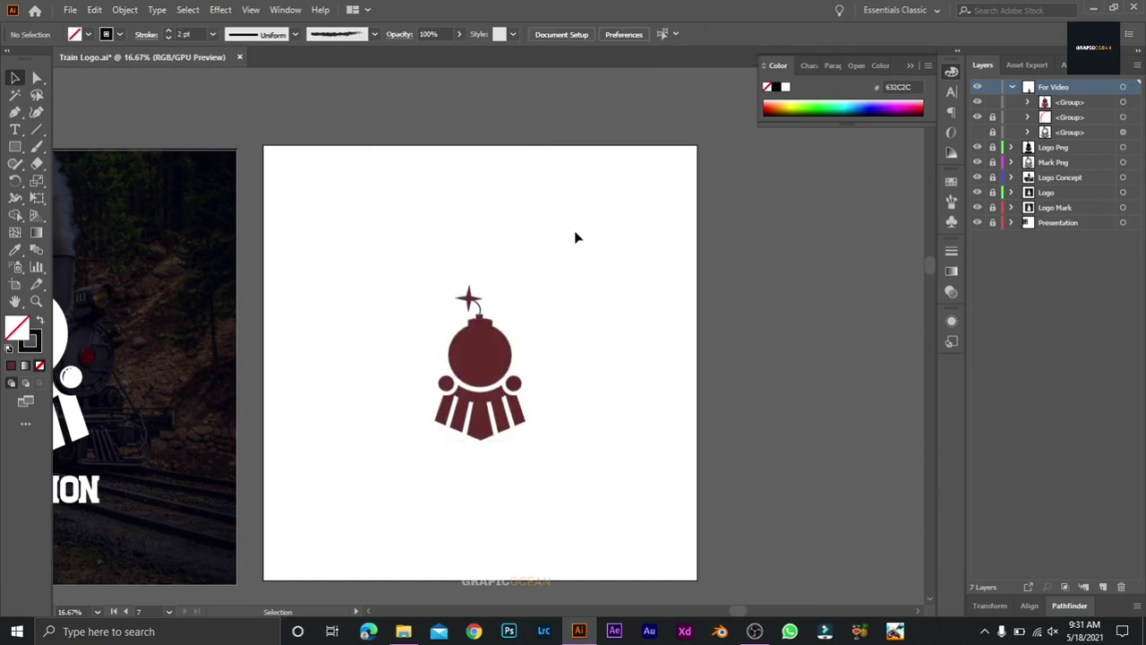
# - Ungroup the logo into its separate shapes
pyautogui.hotkey('ctrl', '+')
pyautogui.hotkey('ctrl', '+')
pyautogui.hotkey('ctrl', '+')
pyautogui.click(452, 260)
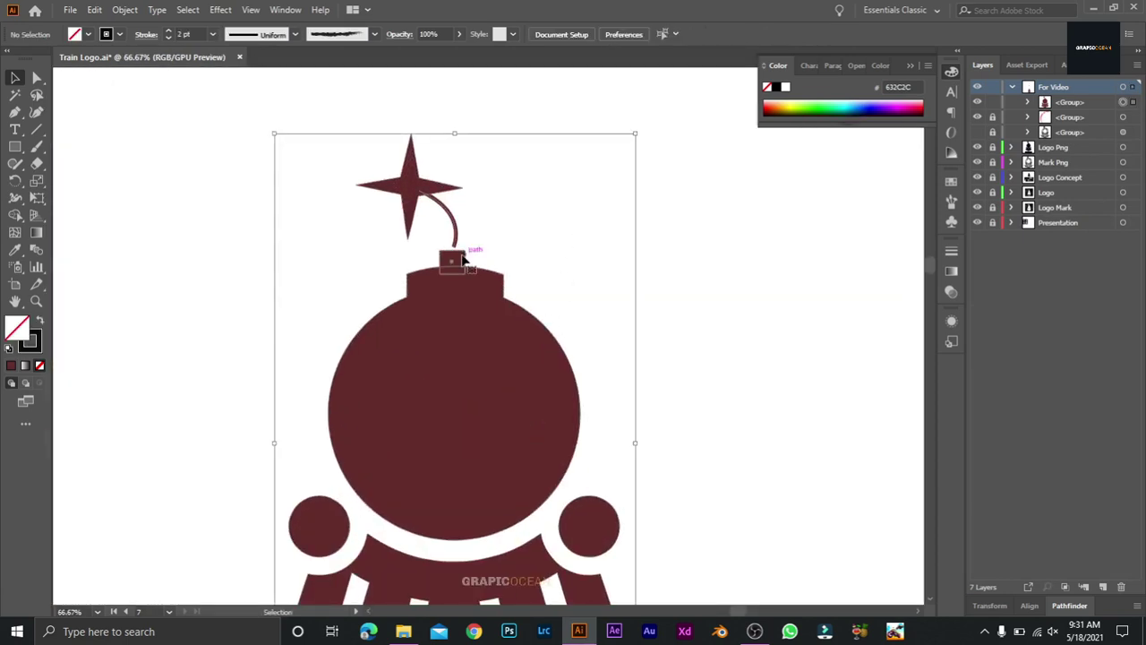
pyautogui.rightClick(453, 258)
pyautogui.click(488, 377)
pyautogui.click(764, 317)
pyautogui.click(459, 262)
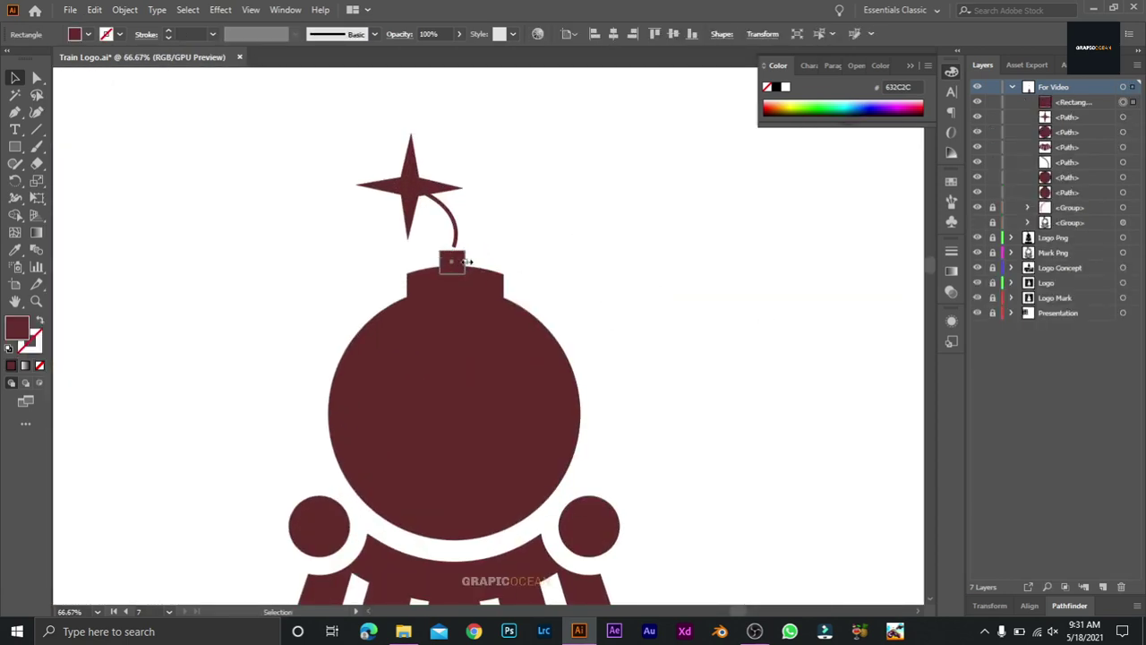
pyautogui.hotkey('ctrl', 'a')
pyautogui.click(662, 356)
# - Group the bomb body, both wheel discs and the slatted base
pyautogui.hotkey('ctrl', '-')
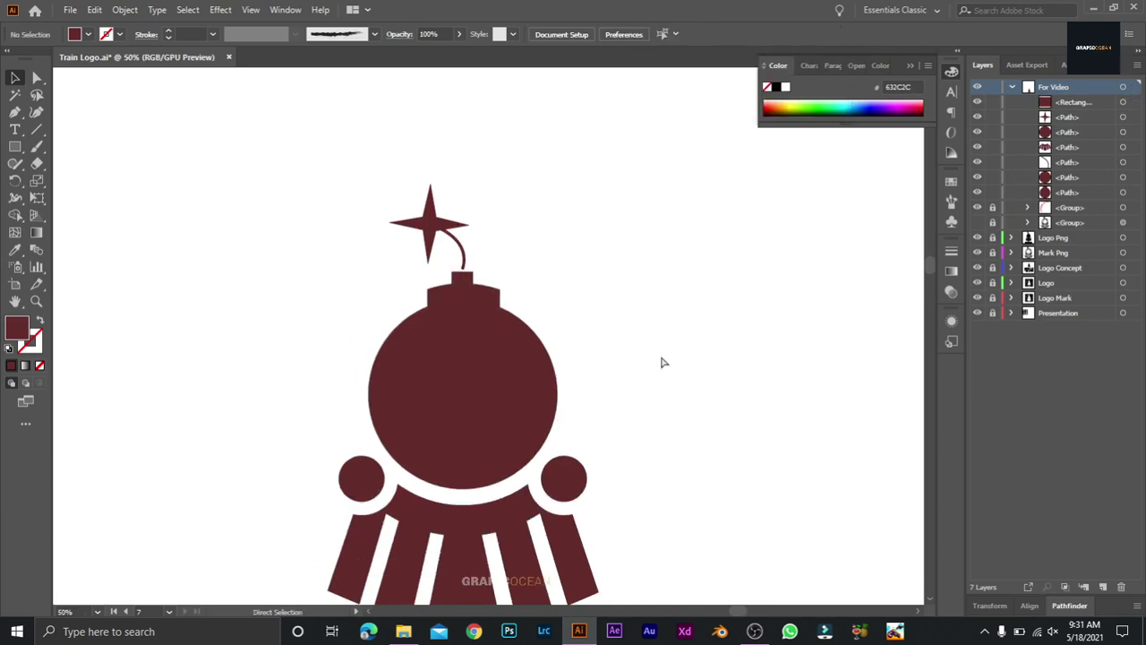
pyautogui.moveTo(597, 506); pyautogui.dragTo(607, 473)
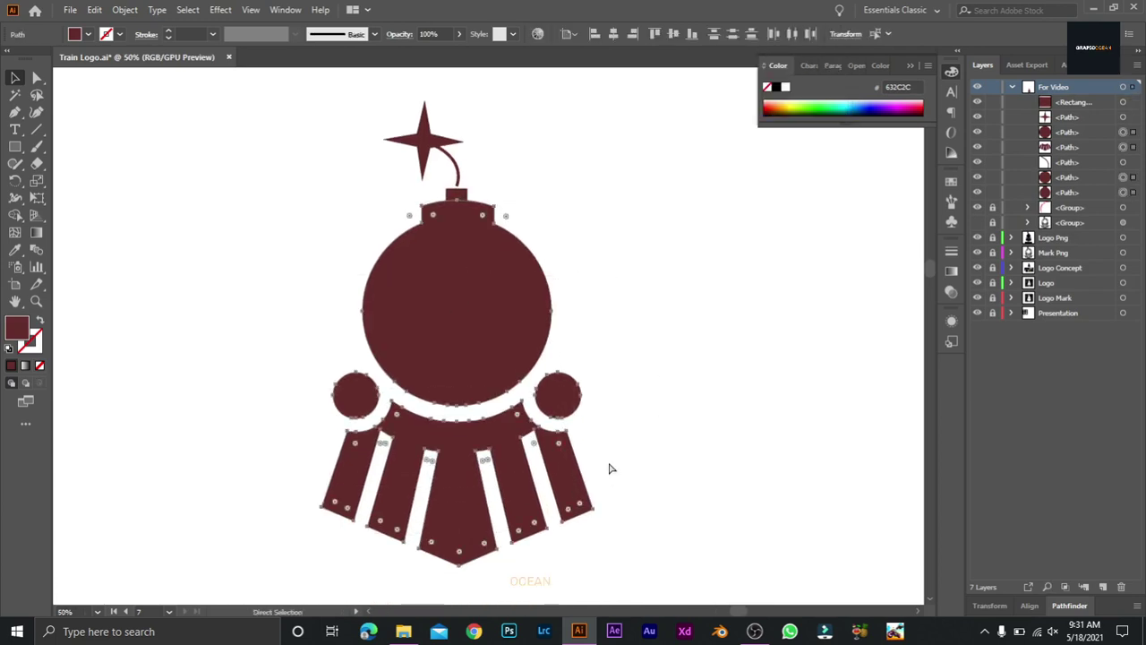
pyautogui.hotkey('ctrl', 'g')
pyautogui.click(611, 465)
# - Set alignment to the selection and center the small neck rectangle horizontally with the grouped bomb and base
pyautogui.moveTo(450, 215); pyautogui.dragTo(452, 224)
pyautogui.click(572, 35)
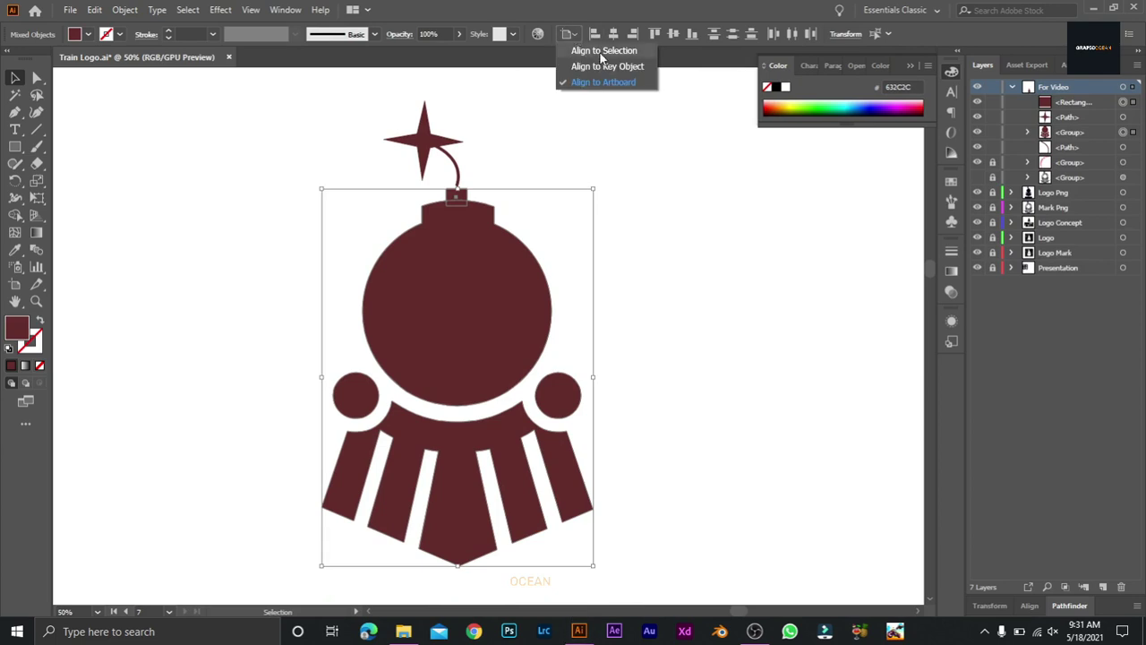
pyautogui.click(609, 51)
pyautogui.click(680, 216)
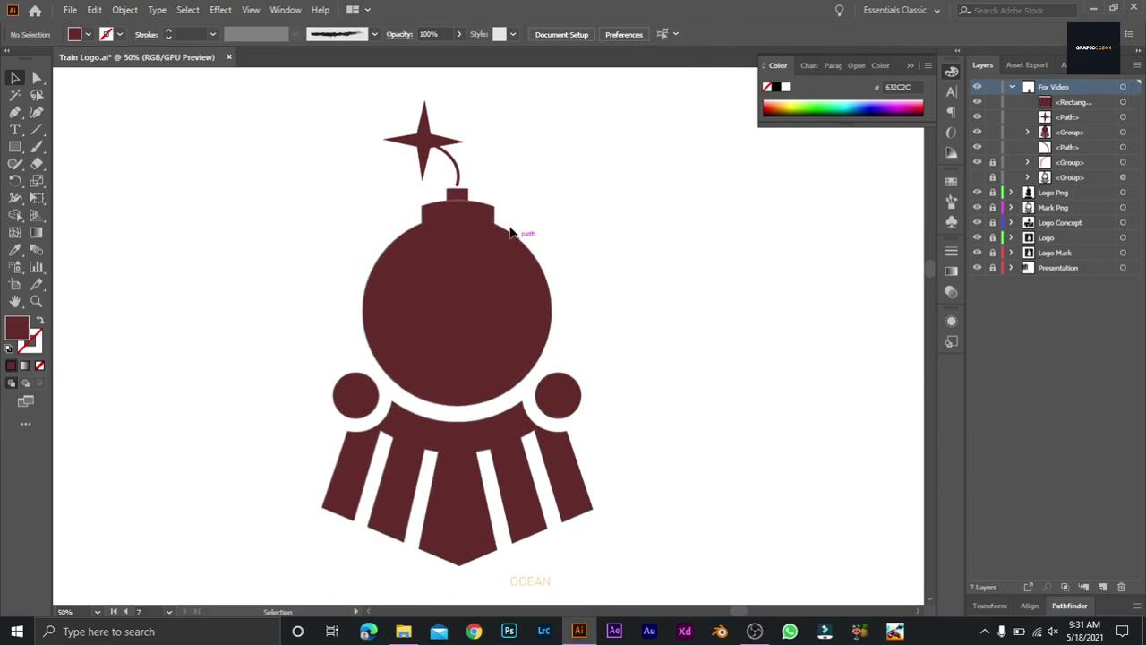
# - Ungroup the bomb parts and merge the small neck rectangle with the bomb body using Shape Builder
pyautogui.hotkey('ctrl', '+')
pyautogui.rightClick(466, 205)
pyautogui.click(508, 317)
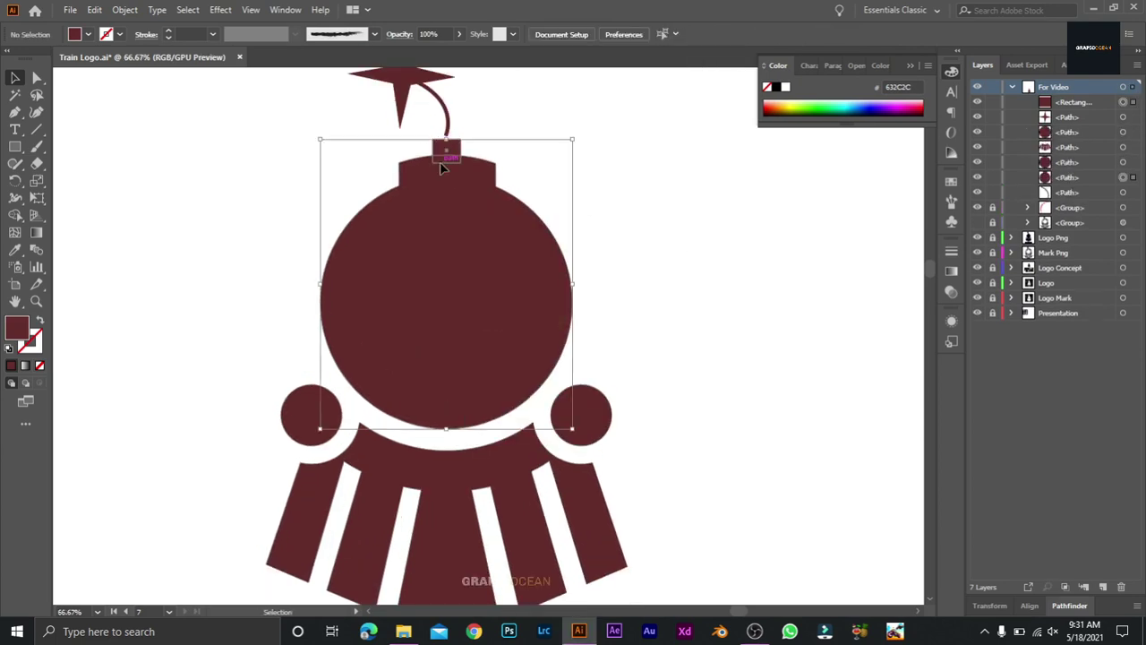
pyautogui.click(16, 215)
pyautogui.moveTo(454, 174); pyautogui.dragTo(446, 148)
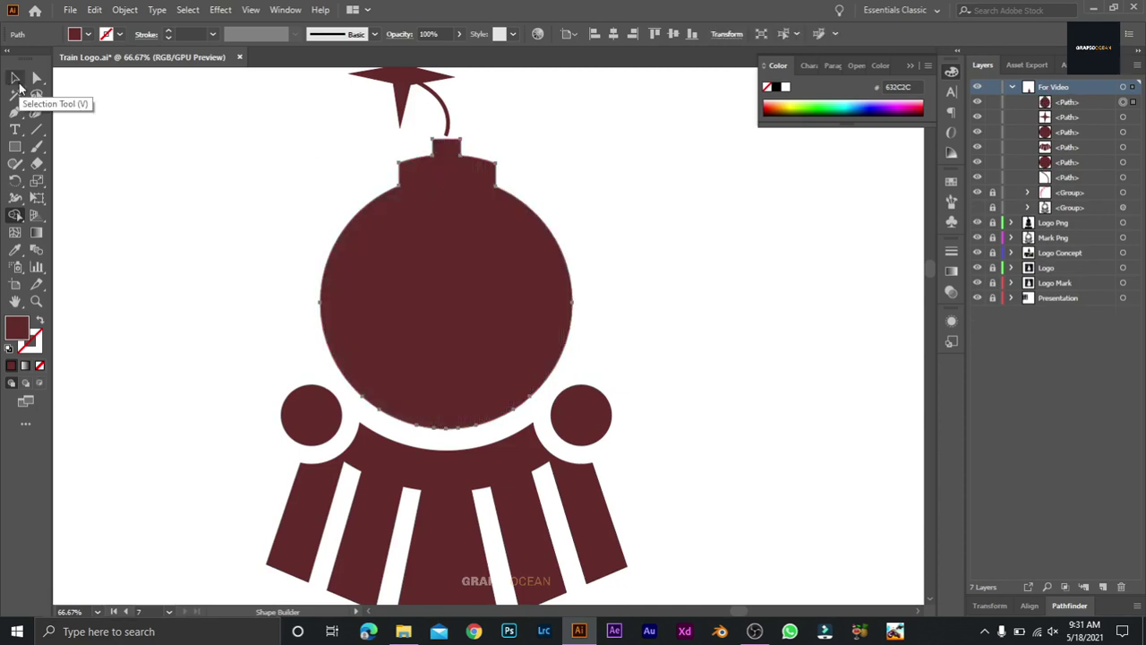
pyautogui.click(19, 82)
pyautogui.click(471, 130)
# - Enlarge the fuse curve slightly and nudge it left so it connects the star to the bomb's neck
pyautogui.scroll(2, 547, 171)
pyautogui.click(440, 188)
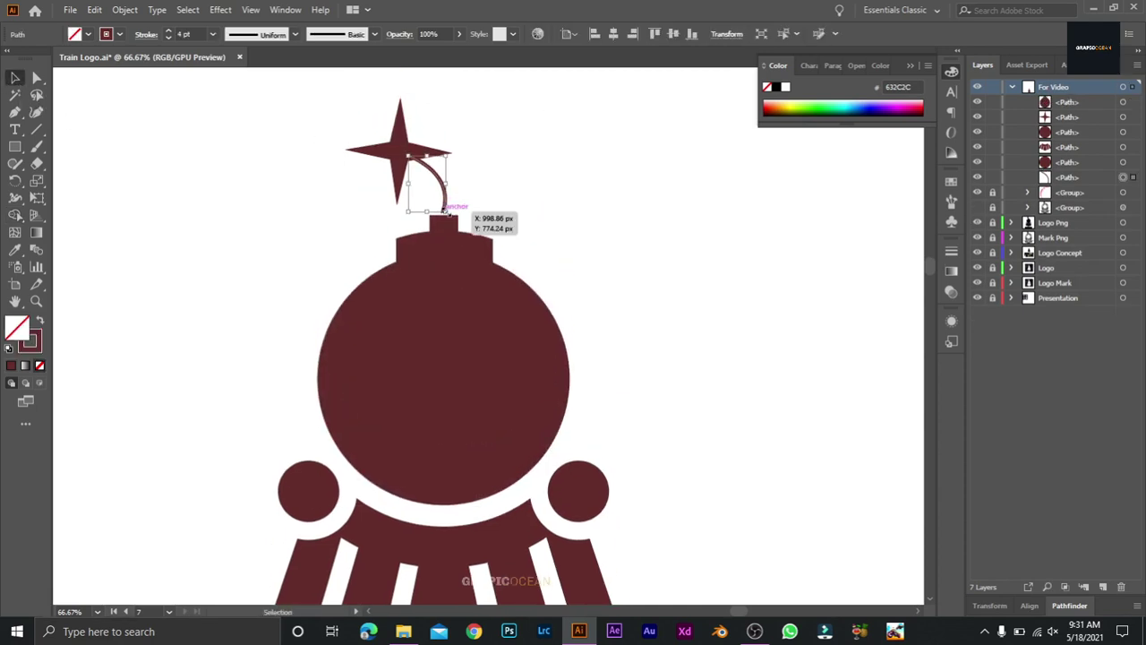
pyautogui.moveTo(444, 212); pyautogui.dragTo(450, 242)
pyautogui.click(505, 183)
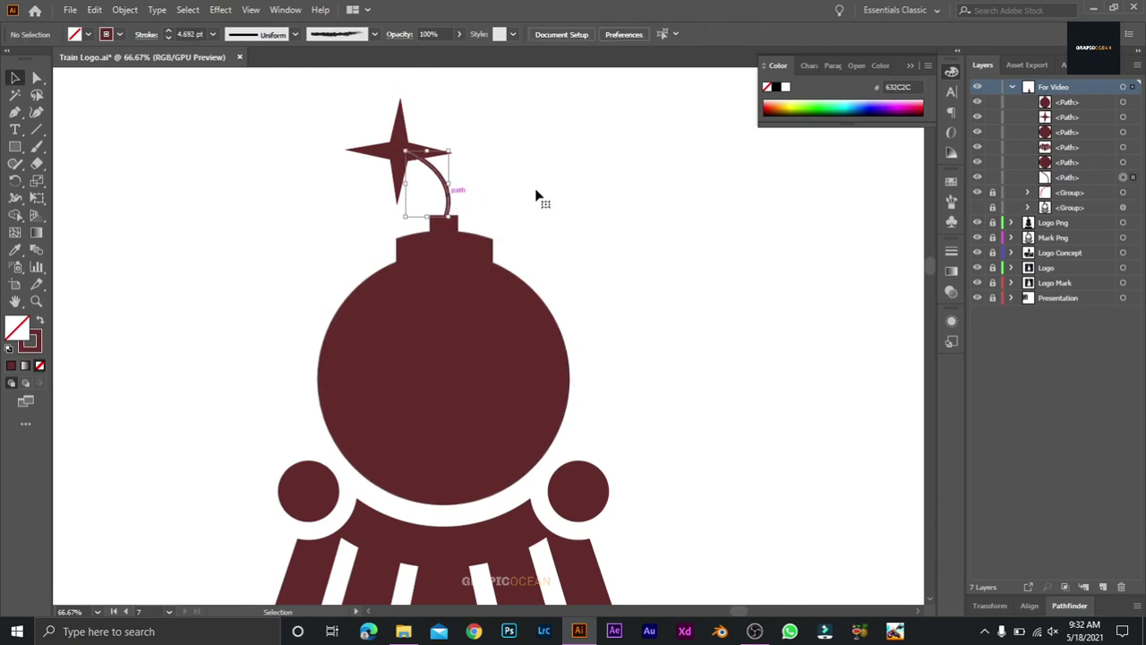
pyautogui.press('Left')
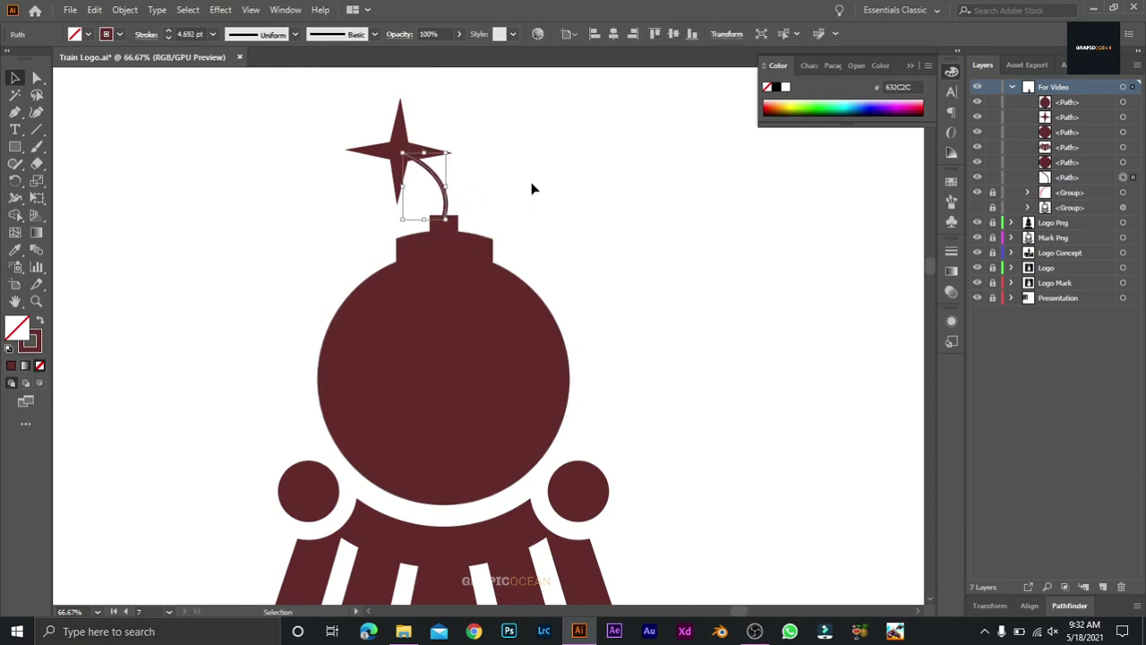
pyautogui.rightClick(527, 168)
pyautogui.click(499, 145)
# - Duplicate the star, rotate and shrink the copy, and center it over the original to add short diagonal spikes
pyautogui.hotkey('ctrl', '+')
pyautogui.moveTo(499, 139); pyautogui.dragTo(580, 441)
pyautogui.click(432, 364)
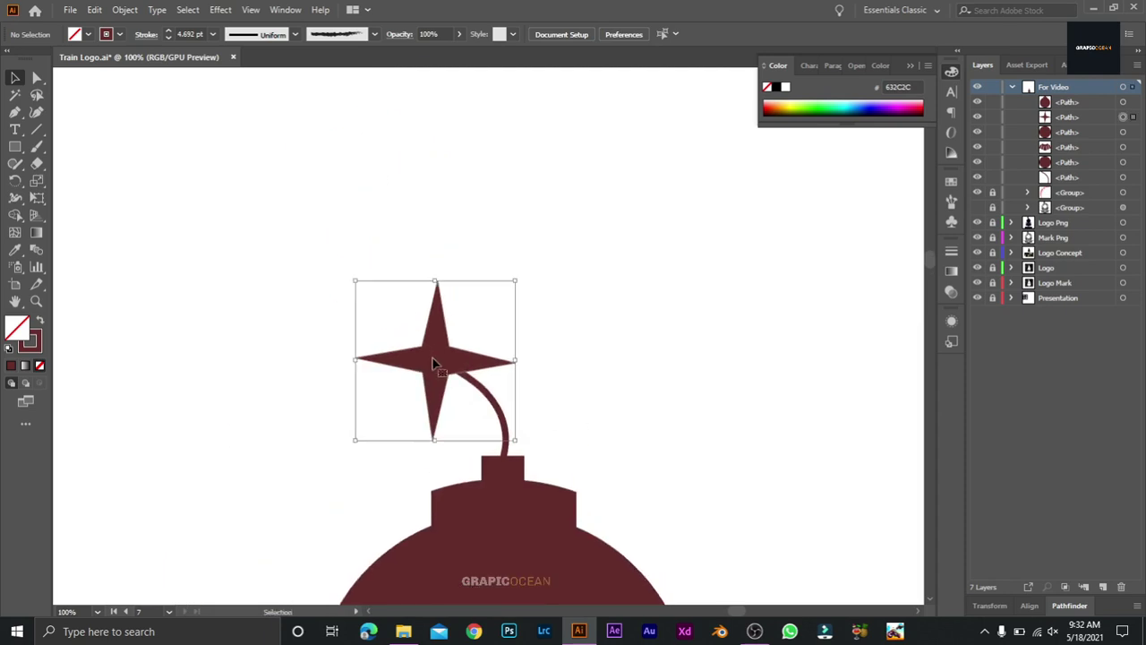
pyautogui.moveTo(433, 363); pyautogui.dragTo(276, 347)
pyautogui.moveTo(361, 264); pyautogui.dragTo(320, 305)
pyautogui.moveTo(333, 371); pyautogui.dragTo(437, 364)
pyautogui.click(336, 391)
pyautogui.click(373, 291)
# - Merge the two overlapping stars with Shape Builder and deselect them
pyautogui.click(15, 215)
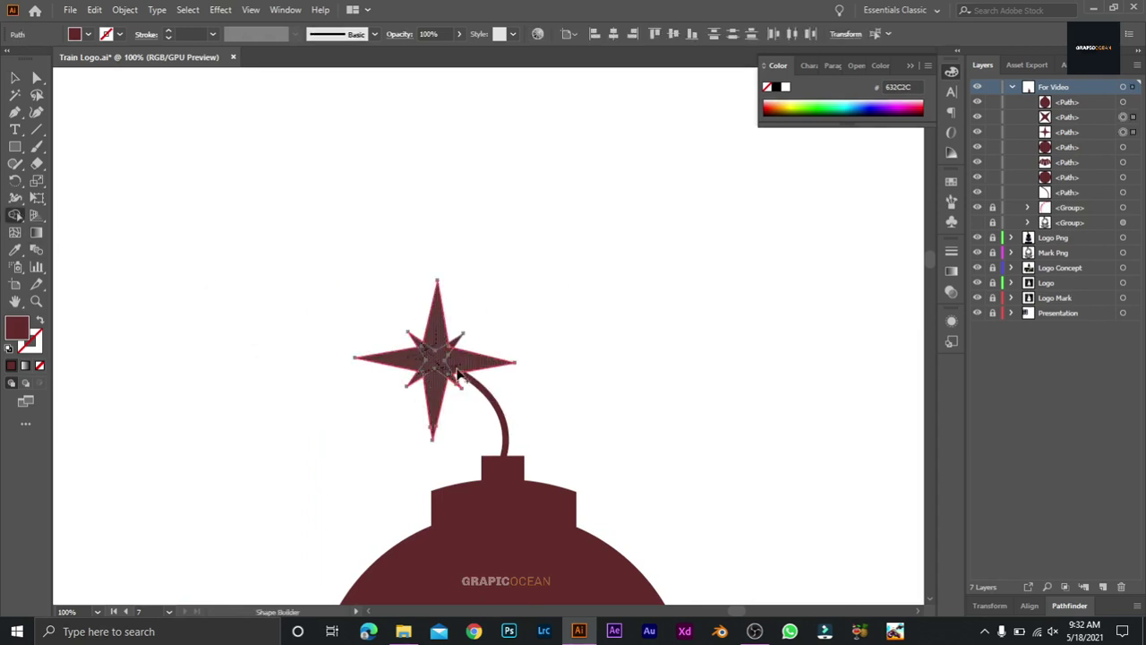
pyautogui.moveTo(472, 387); pyautogui.dragTo(470, 385)
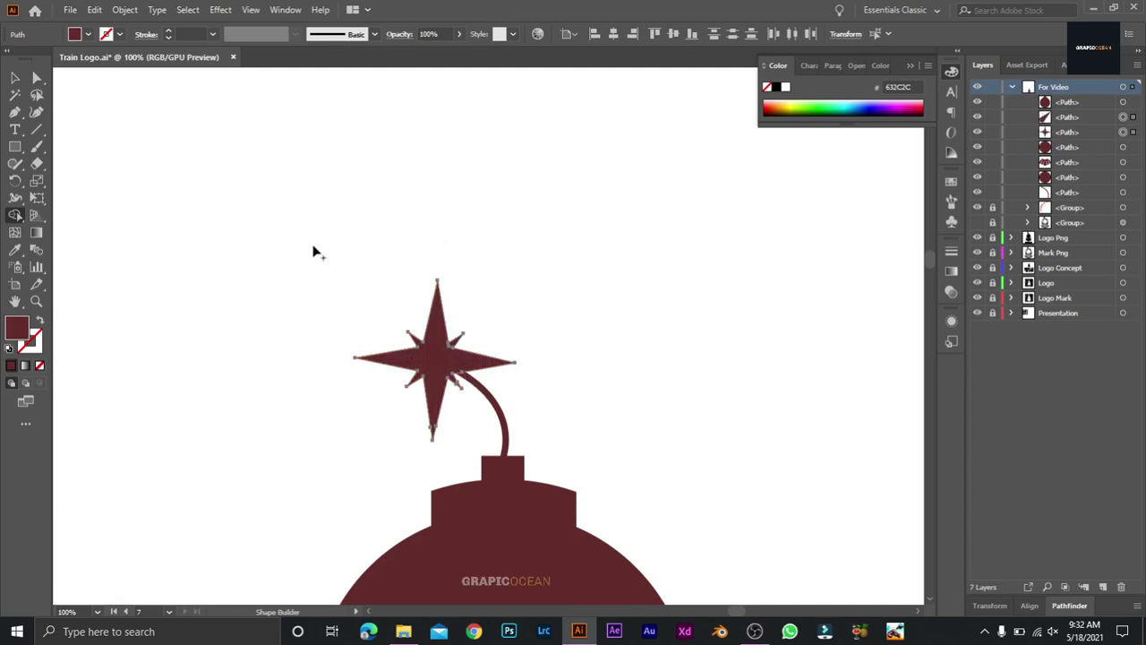
pyautogui.press('v')
pyautogui.click(343, 267)
# - Expand the fuse curve's stroke into a filled shape
pyautogui.click(430, 354)
pyautogui.click(507, 435)
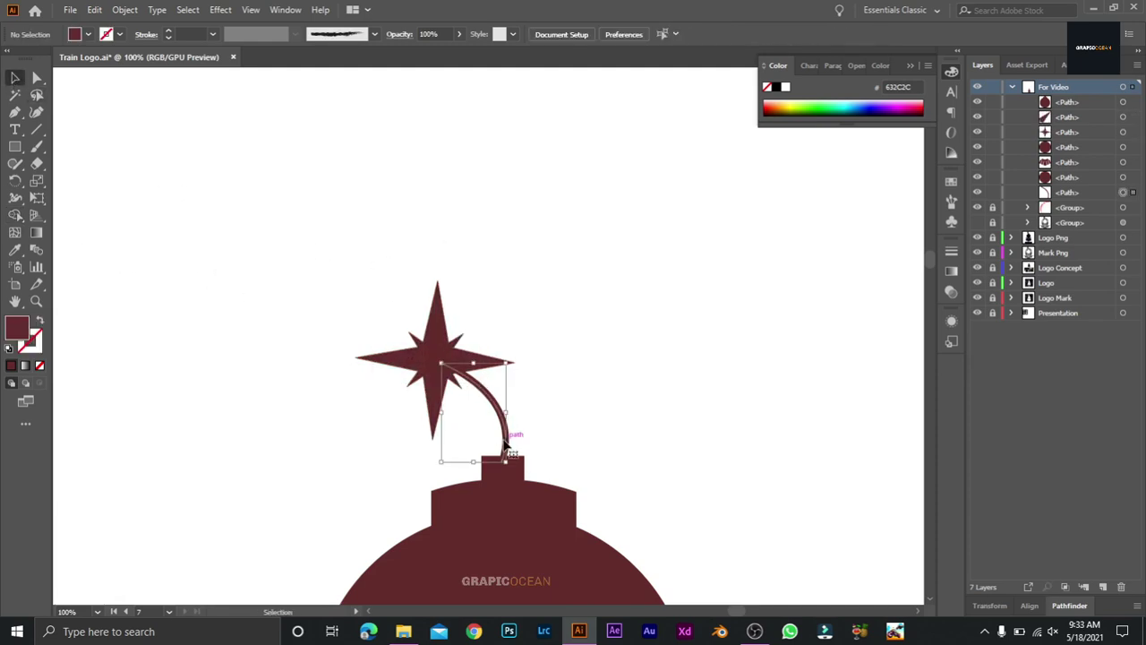
pyautogui.click(125, 10)
pyautogui.click(150, 178)
pyautogui.click(553, 407)
# - Merge the expanded fuse with the star using Shape Builder
pyautogui.moveTo(380, 267); pyautogui.dragTo(505, 390)
pyautogui.click(16, 214)
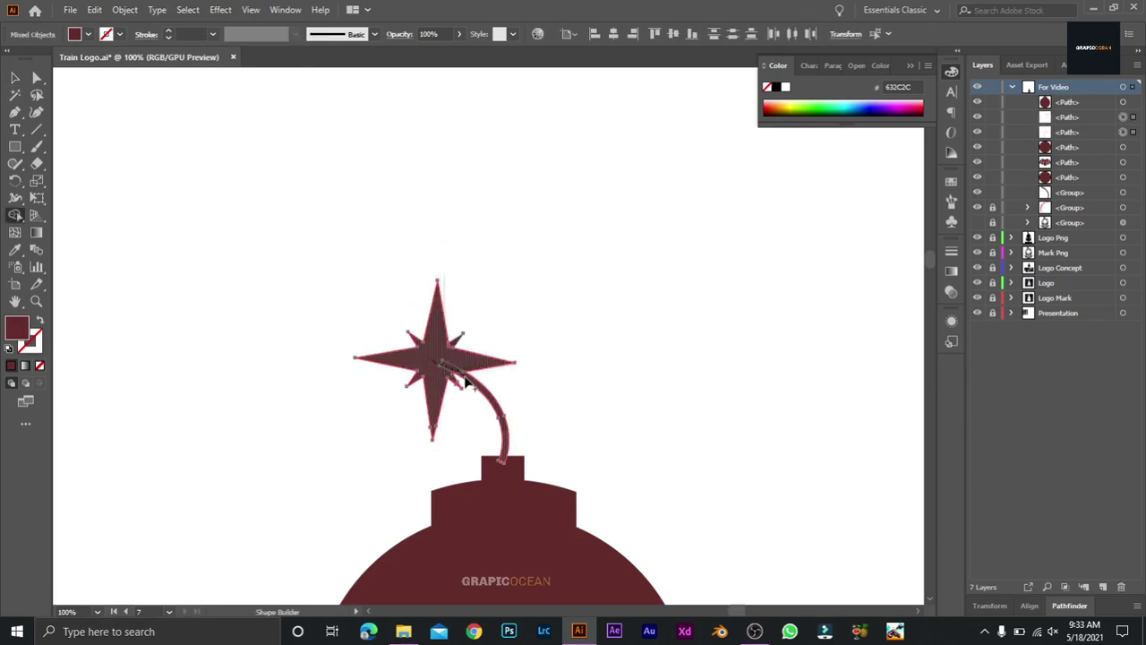
pyautogui.click(466, 382)
pyautogui.press('v')
pyautogui.click(215, 182)
pyautogui.hotkey('ctrl', '-')
pyautogui.hotkey('ctrl', '-')
pyautogui.hotkey('ctrl', '-')
pyautogui.hotkey('ctrl', '-')
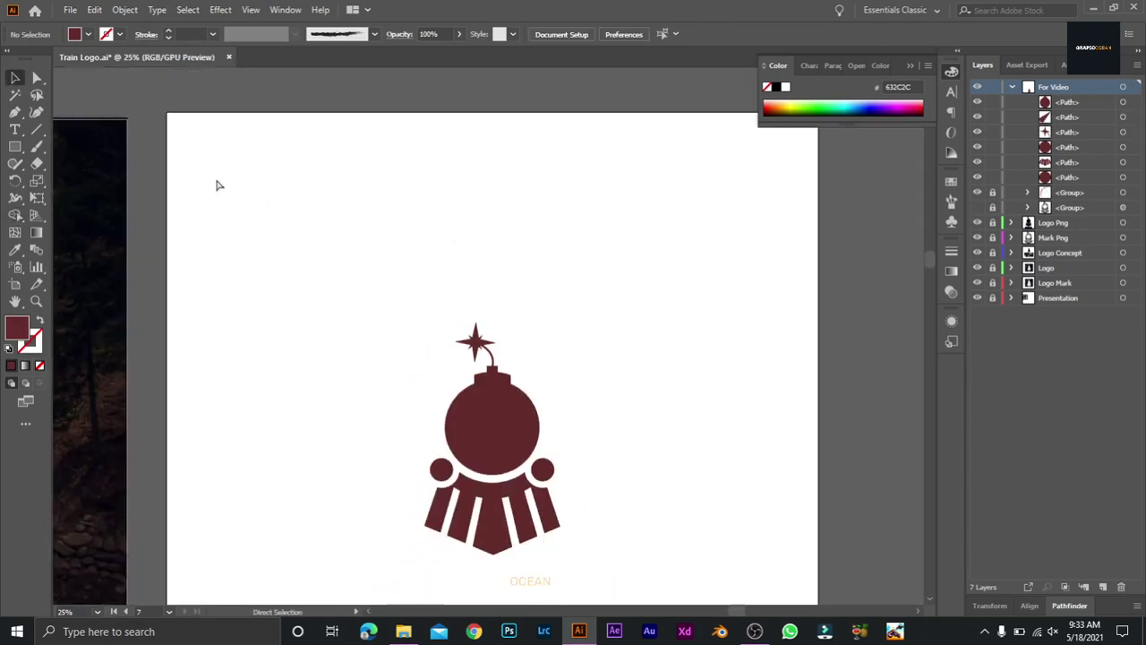
pyautogui.hotkey('ctrl', '+')
pyautogui.hotkey('ctrl', '+')
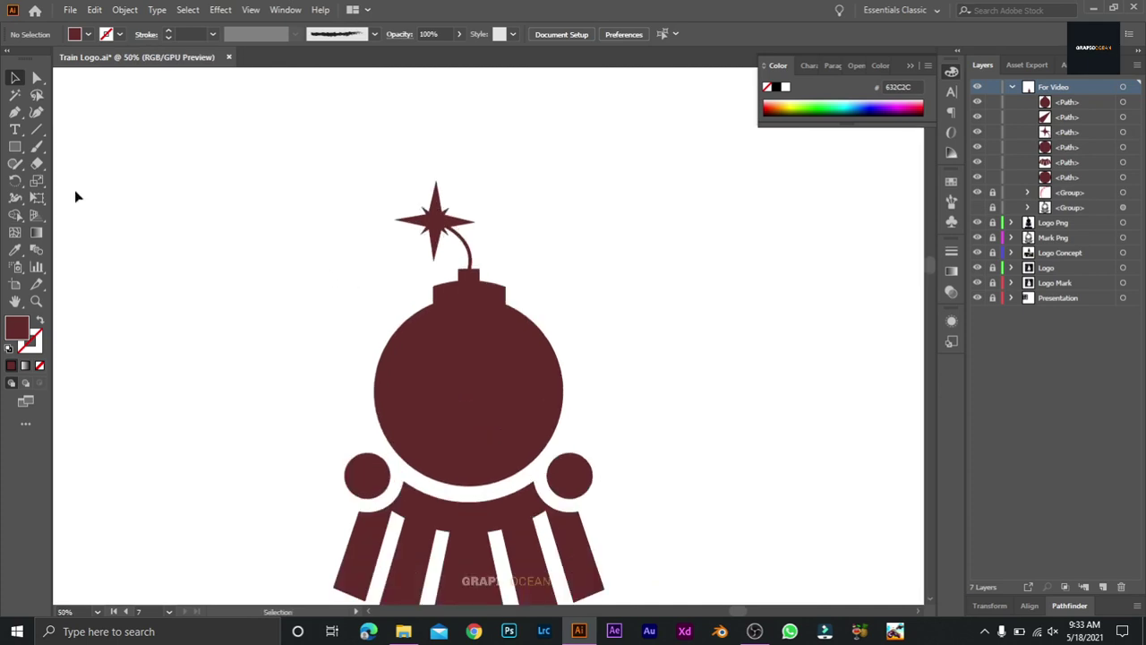
# - Draw a circle about 240 px wide from the bomb body's center and fill it light pink
pyautogui.moveTo(15, 149); pyautogui.dragTo(53, 180)
pyautogui.moveTo(467, 391); pyautogui.dragTo(545, 451)
pyautogui.doubleClick(17, 328)
pyautogui.click(864, 177)
pyautogui.click(1123, 180)
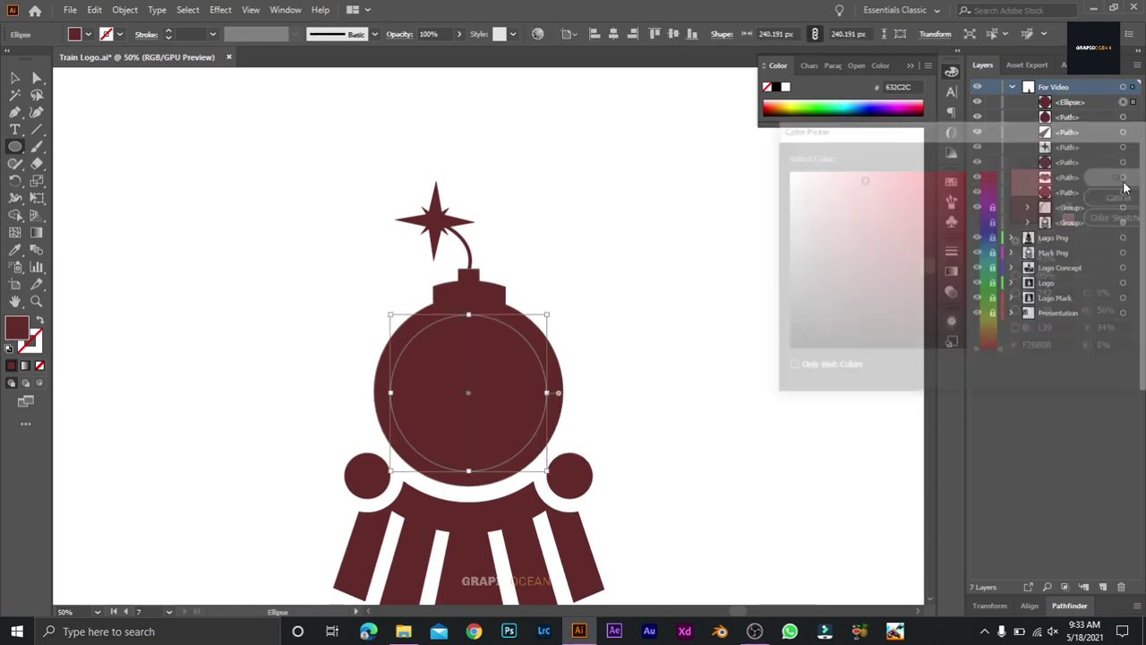
# - Duplicate the pink circle, enlarge the copy to about 258 by 248 px and offset it toward the bomb's lower right
pyautogui.click(16, 78)
pyautogui.click(174, 169)
pyautogui.click(497, 417)
pyautogui.moveTo(500, 423); pyautogui.dragTo(512, 428)
pyautogui.moveTo(557, 481); pyautogui.dragTo(583, 488)
pyautogui.moveTo(498, 422); pyautogui.dragTo(515, 446)
pyautogui.moveTo(587, 515); pyautogui.dragTo(570, 497)
pyautogui.click(643, 440)
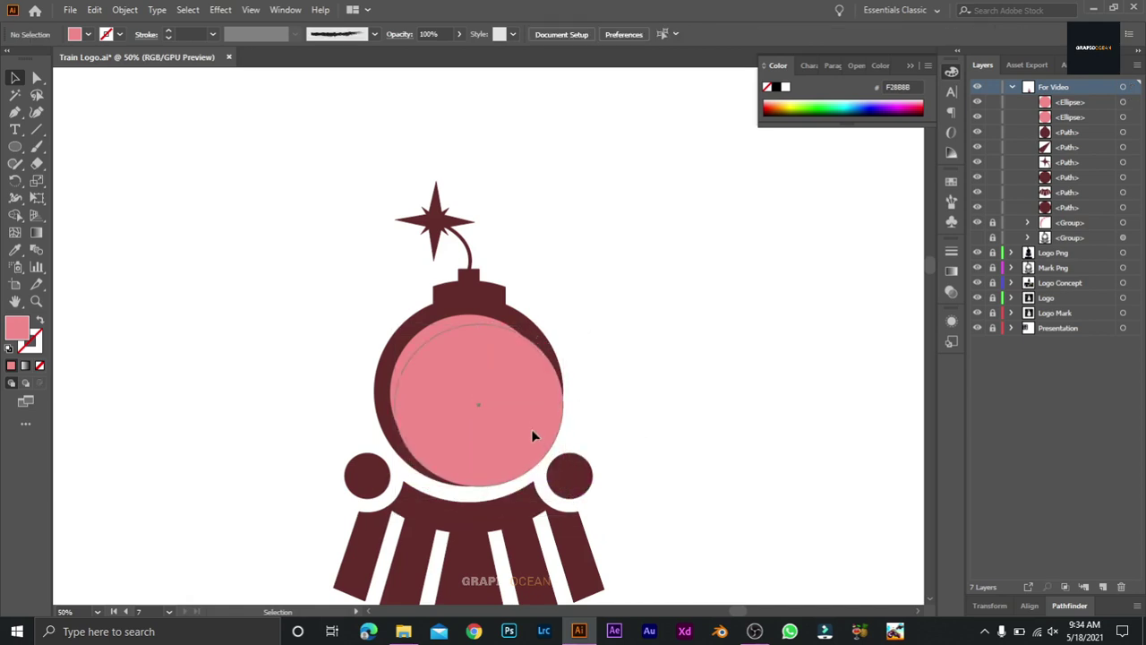
pyautogui.moveTo(531, 429); pyautogui.dragTo(535, 424)
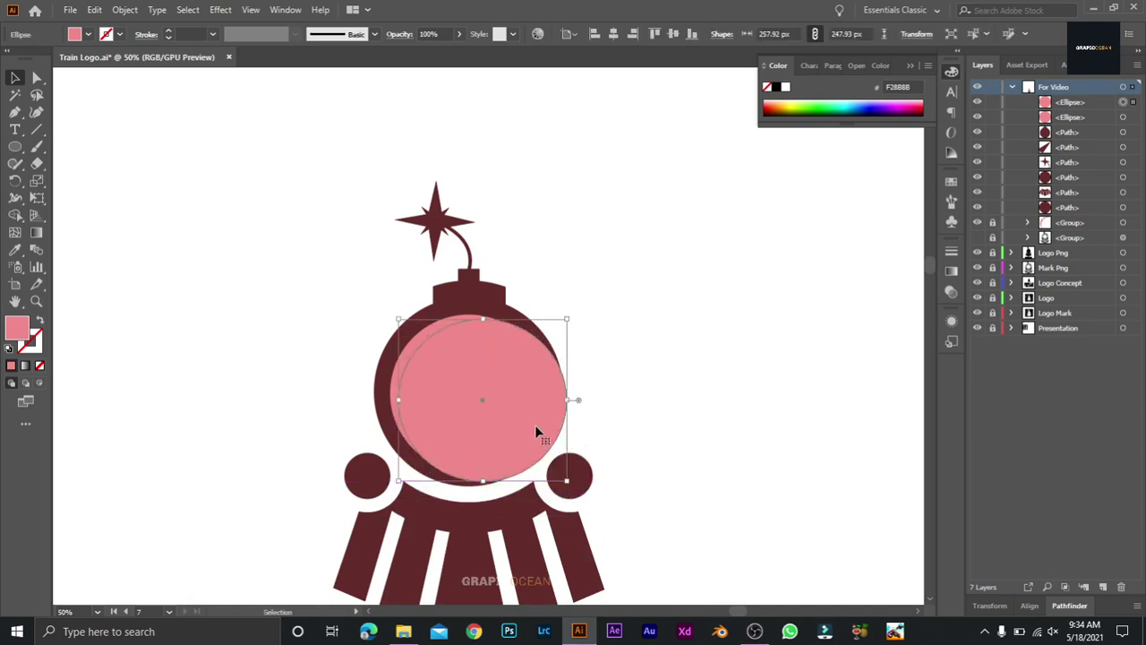
# - Subtract the offset copy and the overlap from the pink circle with Shape Builder, leaving a crescent highlight on the bomb
pyautogui.keyDown('shift'); pyautogui.click(504, 397); pyautogui.keyUp('shift')
pyautogui.keyDown('shift'); pyautogui.click(503, 397); pyautogui.keyUp('shift')
pyautogui.hotkey('shift', 'm')
pyautogui.keyDown('alt'); pyautogui.click(561, 437); pyautogui.keyUp('alt')
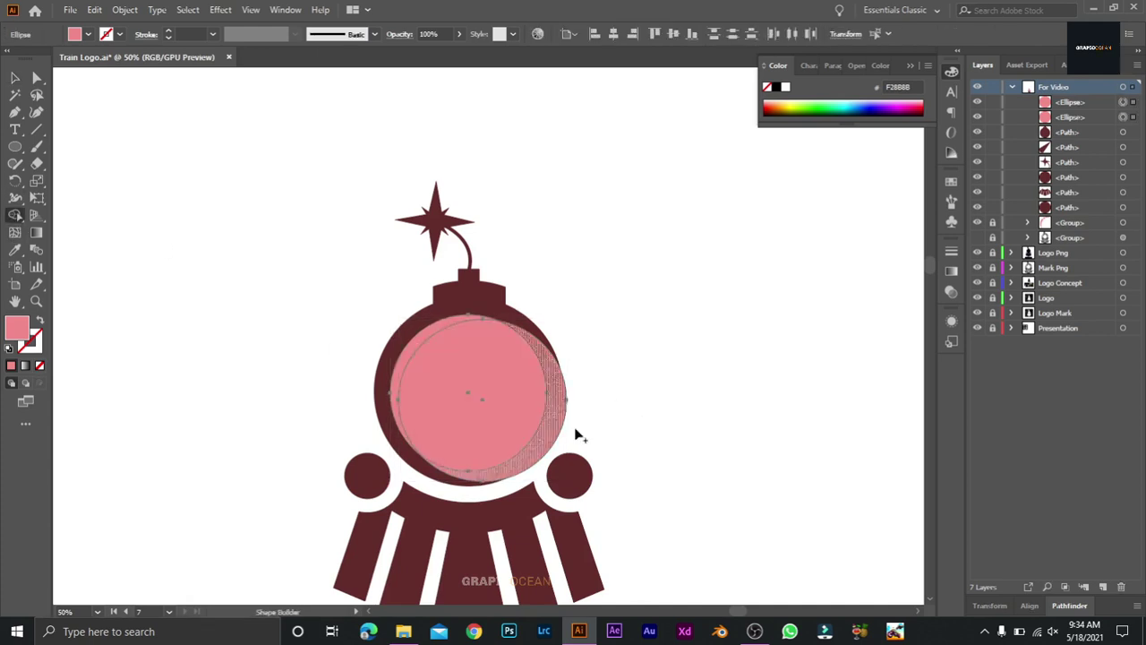
pyautogui.keyDown('alt'); pyautogui.click(502, 415); pyautogui.keyUp('alt')
pyautogui.press('v')
pyautogui.click(213, 182)
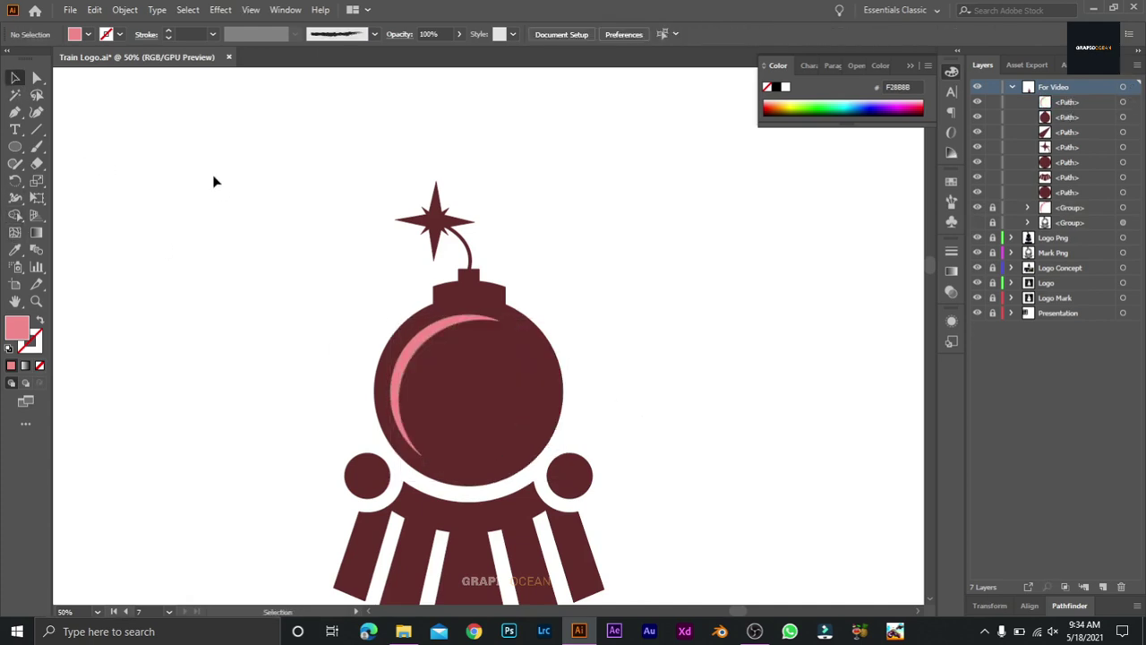
pyautogui.hotkey('ctrl', '+')
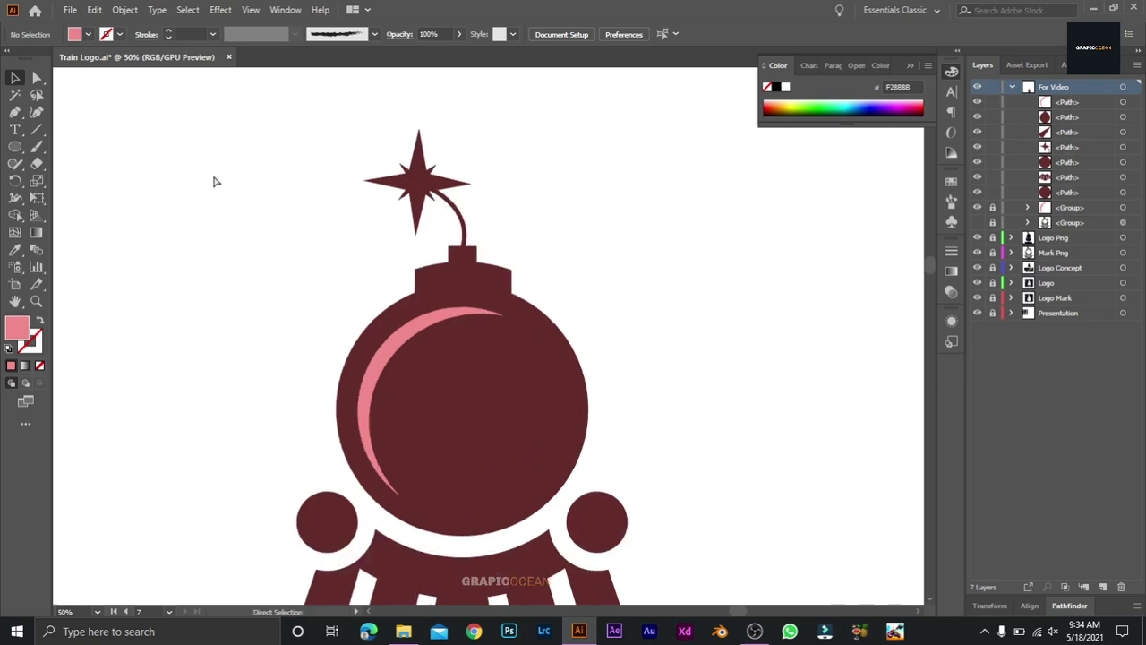
# - Draw a small upright rectangle in the dark maroon fill on the empty area beside the bomb's fuse and star
pyautogui.rightClick(498, 358)
pyautogui.click(504, 351)
pyautogui.click(677, 317)
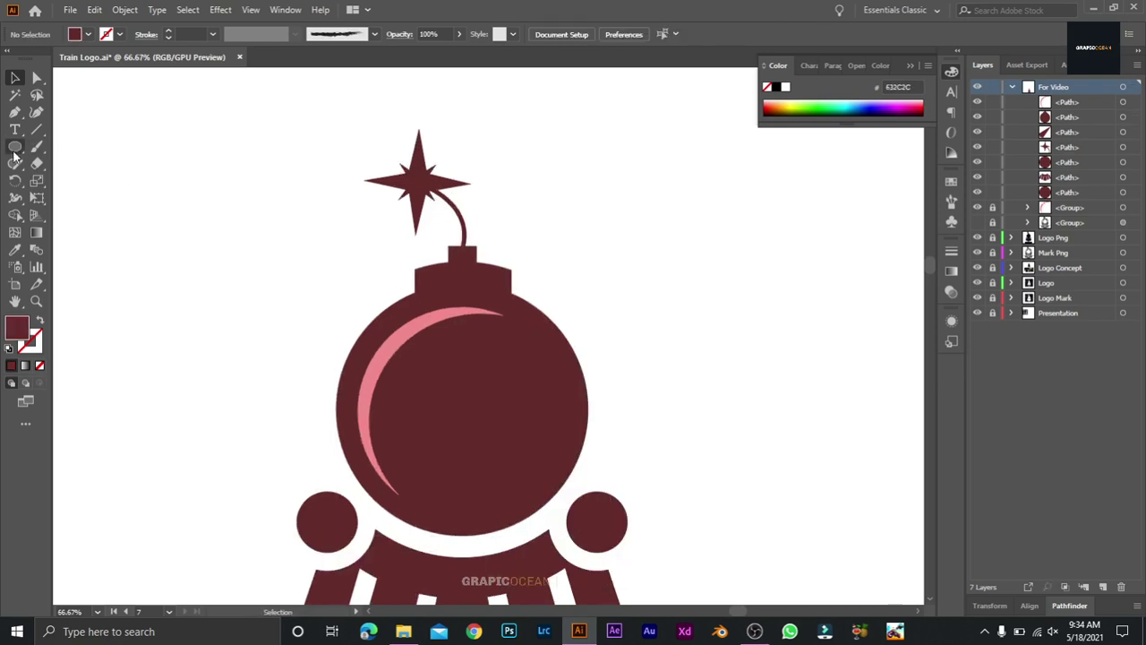
pyautogui.click(15, 148)
pyautogui.rightClick(18, 150)
pyautogui.click(67, 148)
pyautogui.moveTo(225, 216); pyautogui.dragTo(243, 252)
pyautogui.click(15, 81)
pyautogui.rightClick(104, 107)
pyautogui.click(260, 247)
pyautogui.click(234, 234)
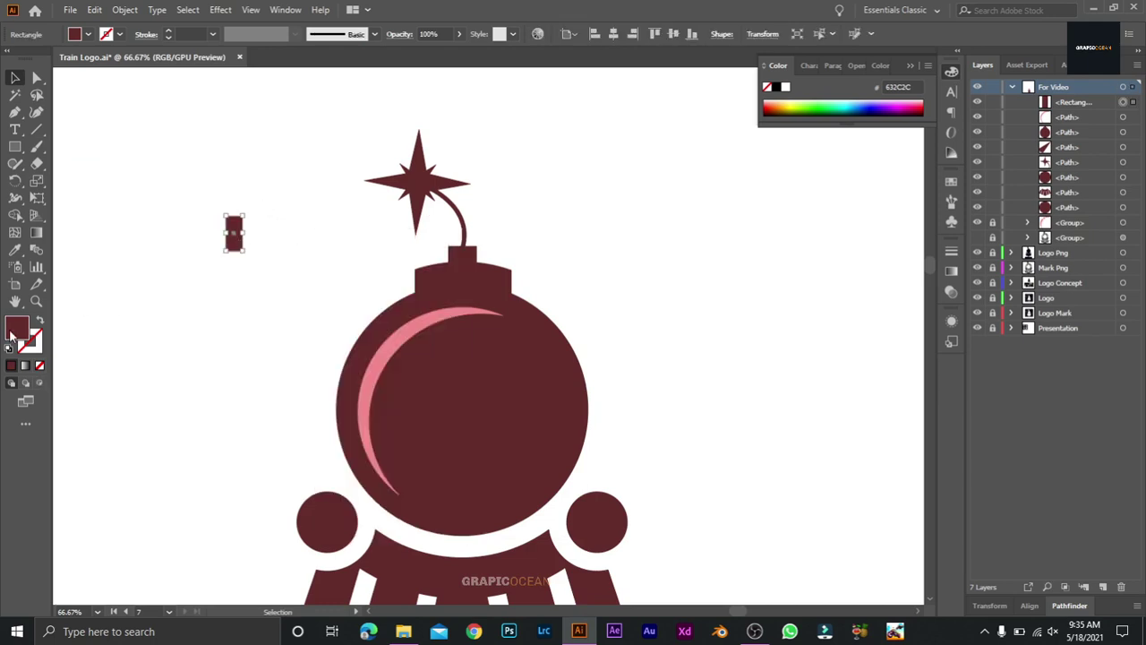
# - Change the small rectangle's fill to light blue AECEF4
pyautogui.doubleClick(17, 328)
pyautogui.click(836, 177)
pyautogui.click(989, 249)
pyautogui.press('Return')
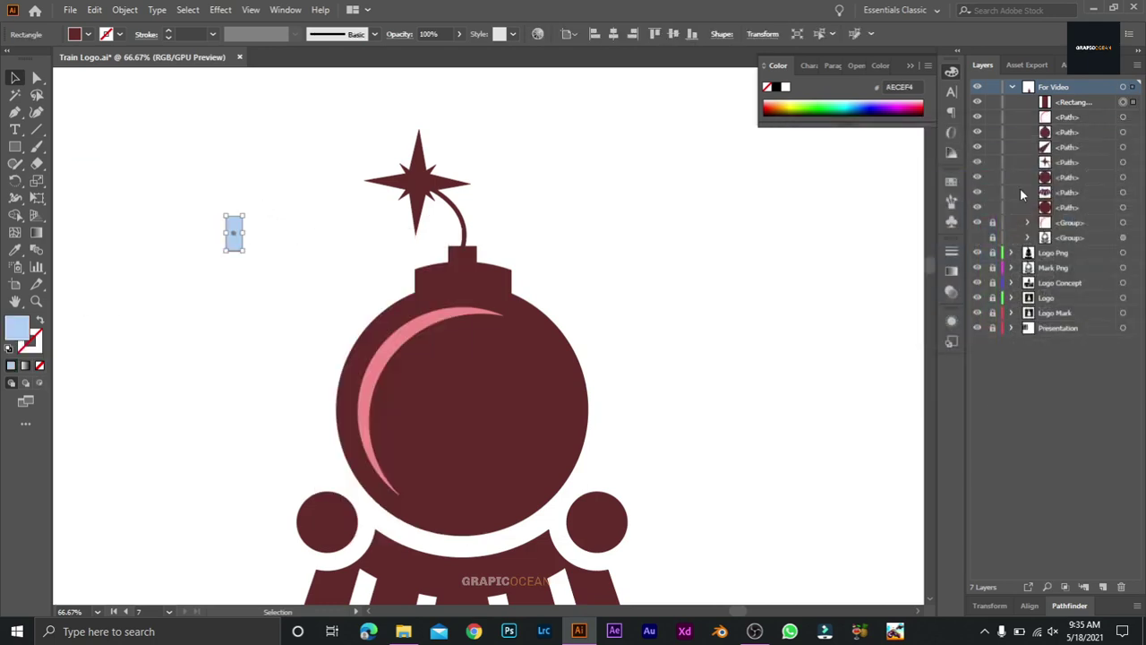
# - Tilt the blue rectangle across the upper part of the pink crescent and place a second copy further along the arc
pyautogui.moveTo(243, 250); pyautogui.dragTo(399, 352)
pyautogui.click(313, 271)
pyautogui.click(392, 350)
pyautogui.keyDown('shift'); pyautogui.click(448, 327); pyautogui.keyUp('shift')
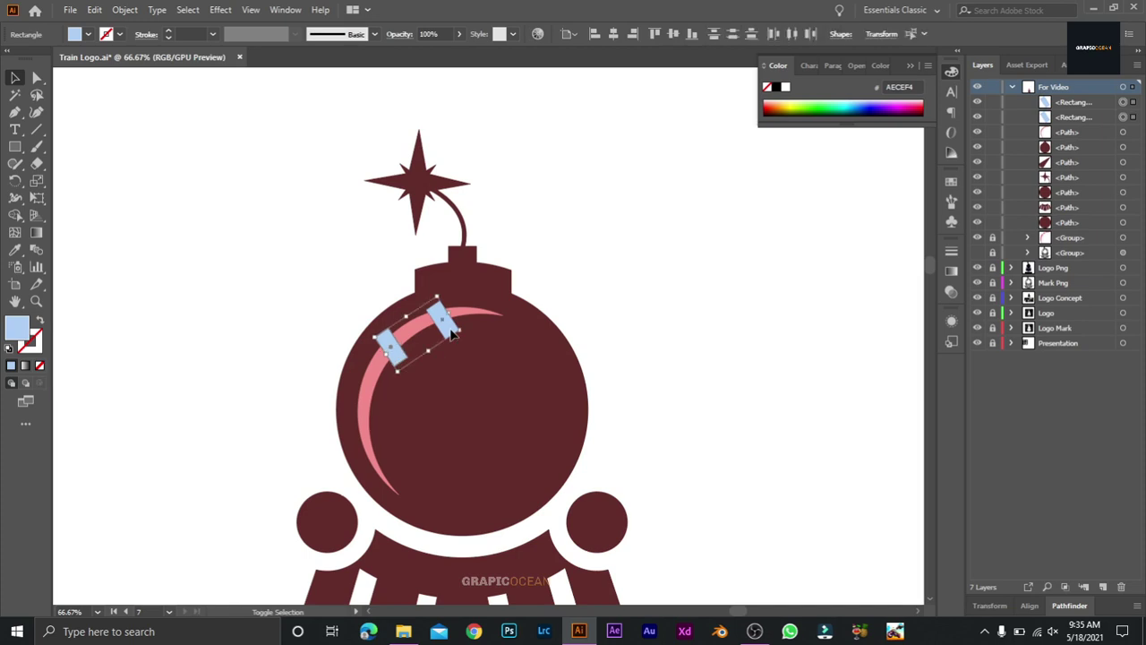
# - Cut both blue rectangles out of the pink crescent with Pathfinder Minus Front, splitting it into three segments
pyautogui.keyDown('shift'); pyautogui.click(372, 375); pyautogui.keyUp('shift')
pyautogui.click(285, 9)
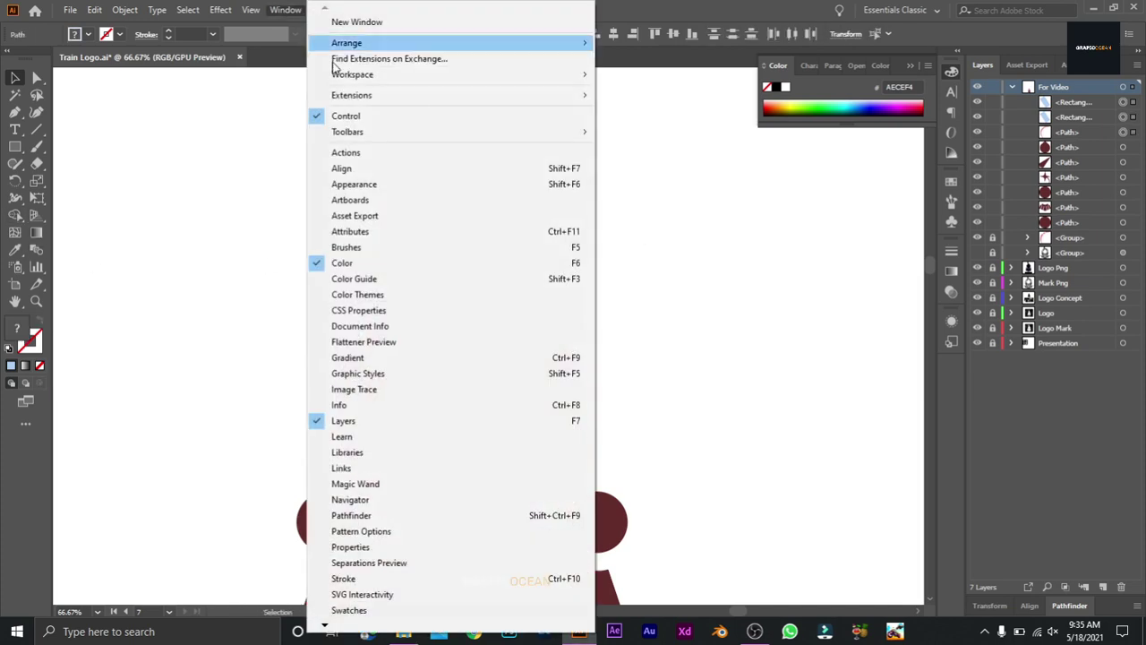
pyautogui.click(464, 513)
pyautogui.click(1005, 565)
pyautogui.click(269, 248)
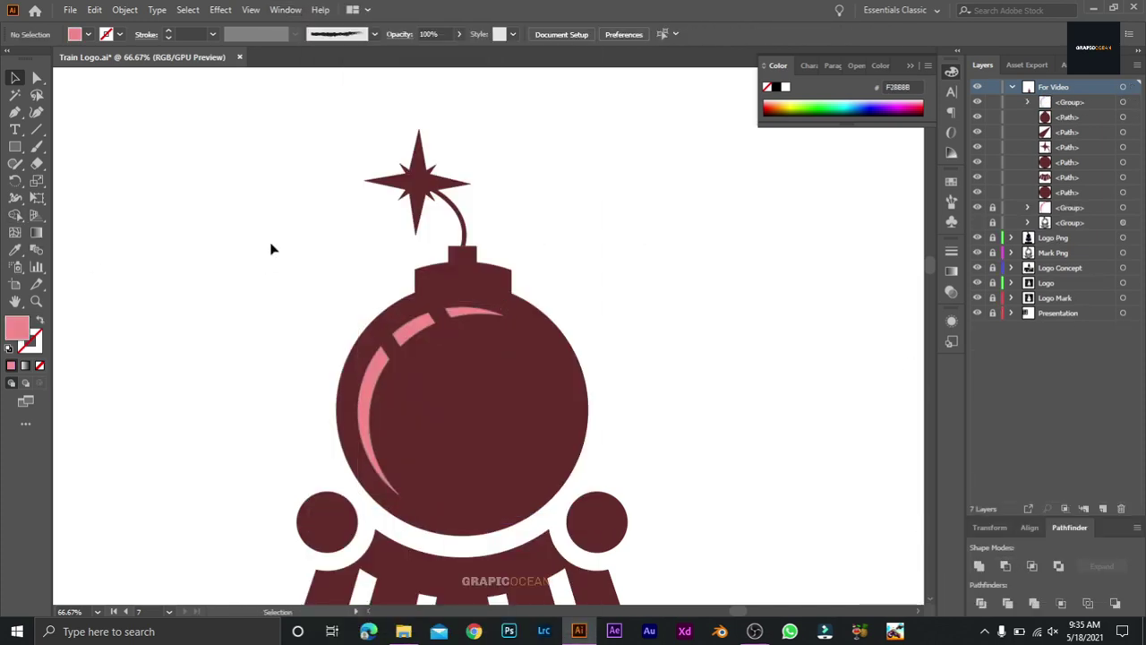
# - Place a copy of the segmented highlight beside the bomb and subtract the original from the bomb body with Minus Front
pyautogui.moveTo(717, 403); pyautogui.dragTo(705, 332)
pyautogui.click(396, 269)
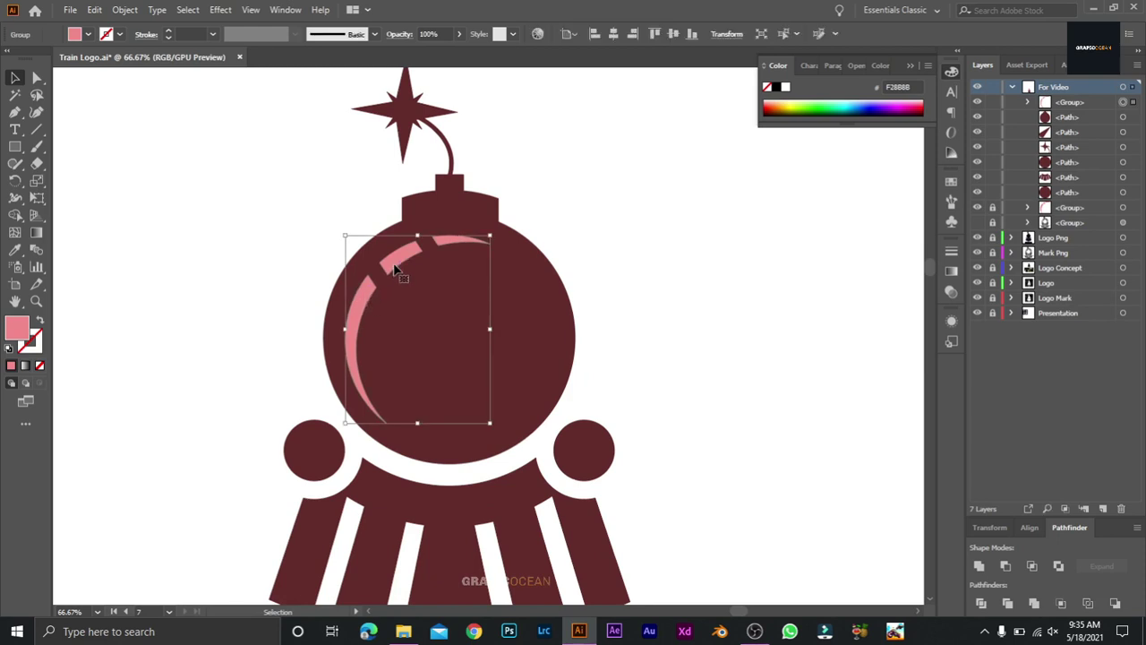
pyautogui.moveTo(394, 266); pyautogui.dragTo(712, 304)
pyautogui.moveTo(284, 216); pyautogui.dragTo(392, 285)
pyautogui.click(1006, 566)
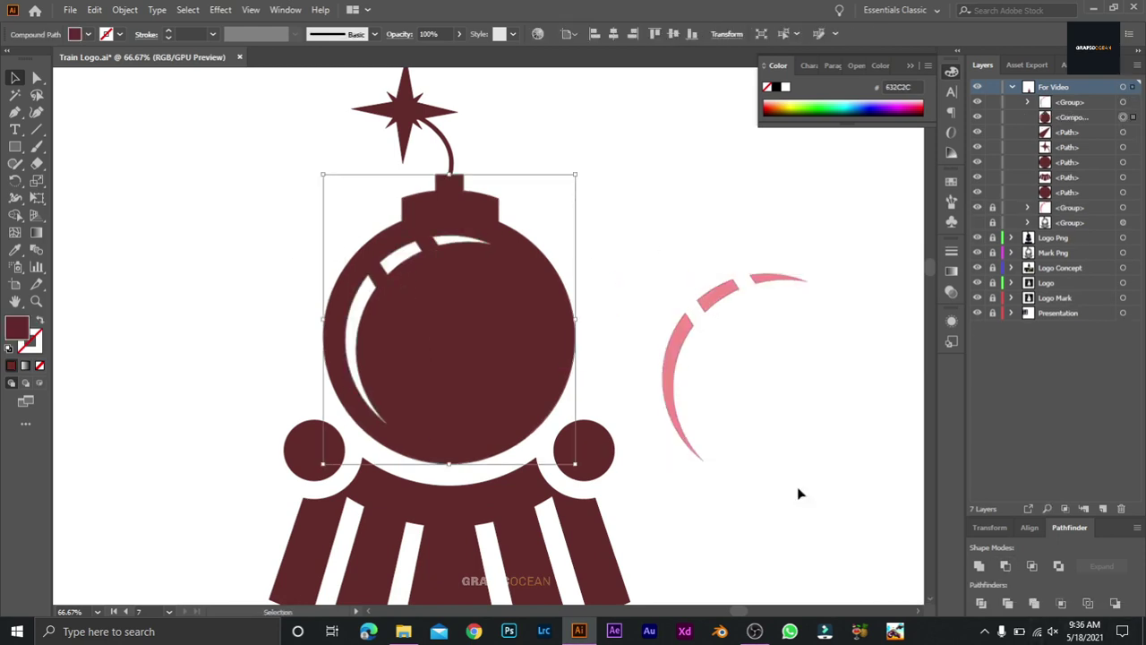
# - Scale the highlight copy down and fit it inside the small circle on the logo's right side
pyautogui.moveTo(800, 494); pyautogui.dragTo(805, 422)
pyautogui.click(813, 202)
pyautogui.moveTo(813, 203); pyautogui.dragTo(569, 381)
pyautogui.click(806, 317)
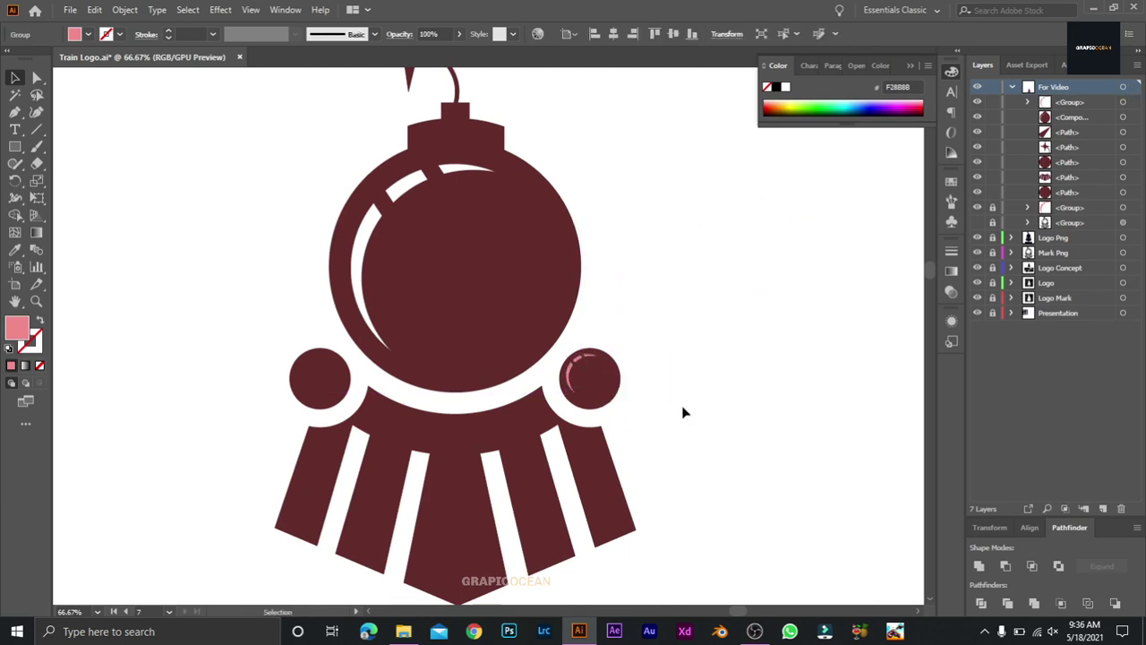
pyautogui.hotkey('ctrl', '=')
pyautogui.hotkey('ctrl', '=')
pyautogui.click(681, 403)
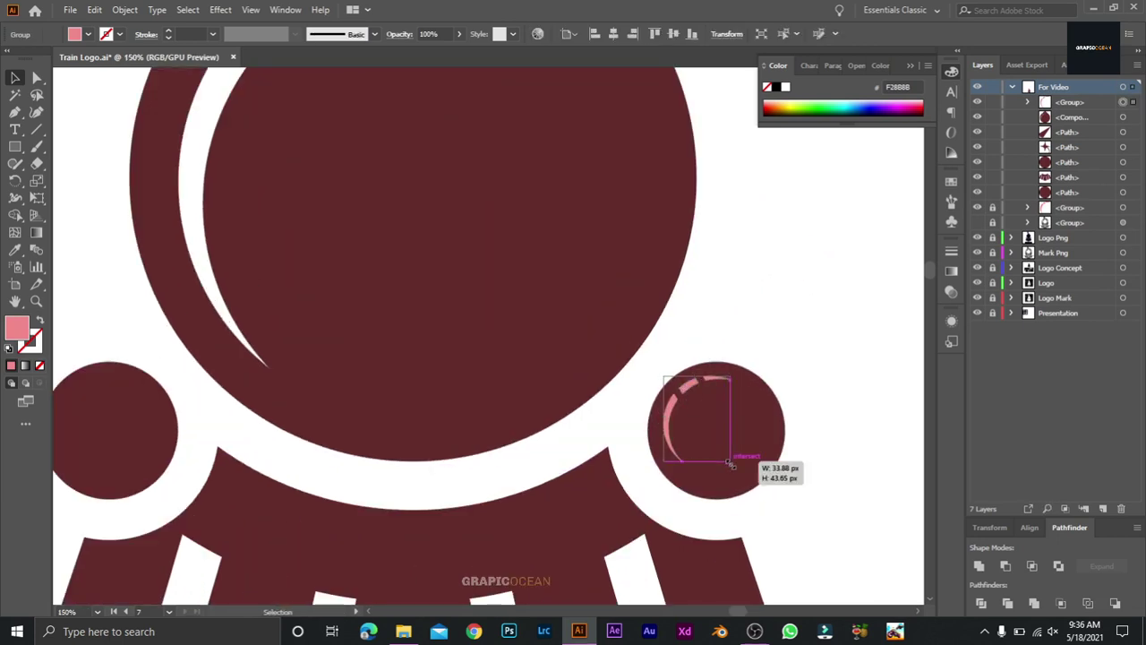
pyautogui.moveTo(730, 463); pyautogui.dragTo(737, 471)
pyautogui.moveTo(736, 469); pyautogui.dragTo(741, 476)
# - Nudge the small highlight horizontally until it follows the upper-left edge of the right small circle
pyautogui.hotkey('shift', 'Right')
pyautogui.hotkey('shift', 'Right')
pyautogui.hotkey('shift', 'Right')
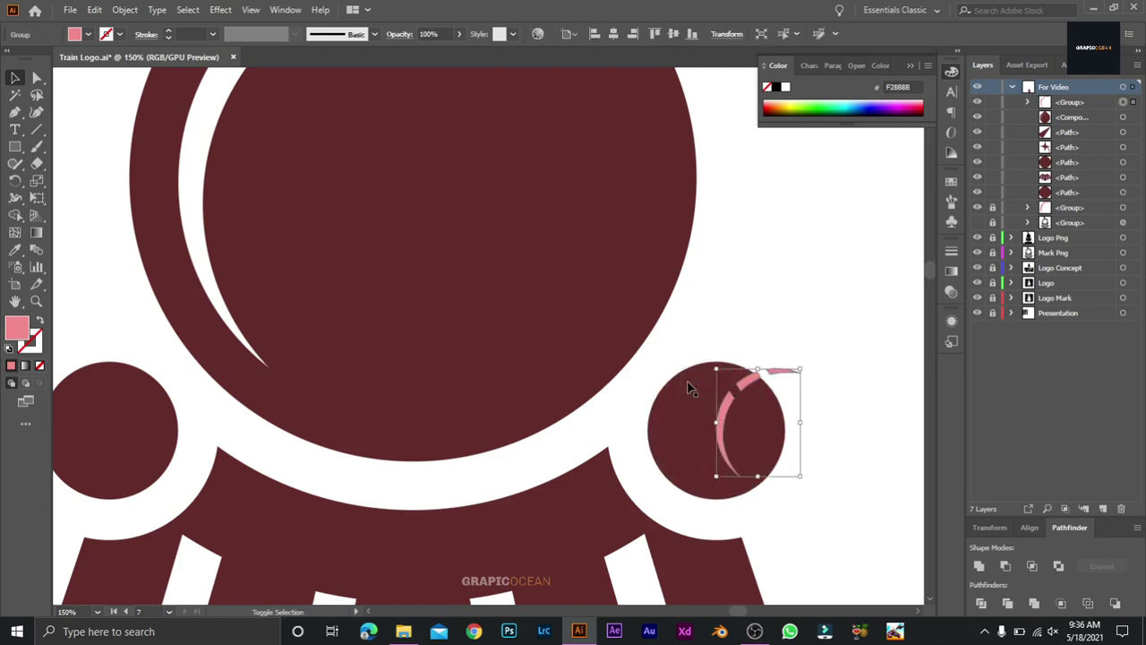
pyautogui.press('Left')
pyautogui.press('Left')
pyautogui.press('Left')
pyautogui.press('Left')
pyautogui.press('Left')
pyautogui.press('Left')
pyautogui.press('Left')
pyautogui.hotkey('shift', 'Left')
pyautogui.hotkey('shift', 'Left')
pyautogui.hotkey('shift', 'Left')
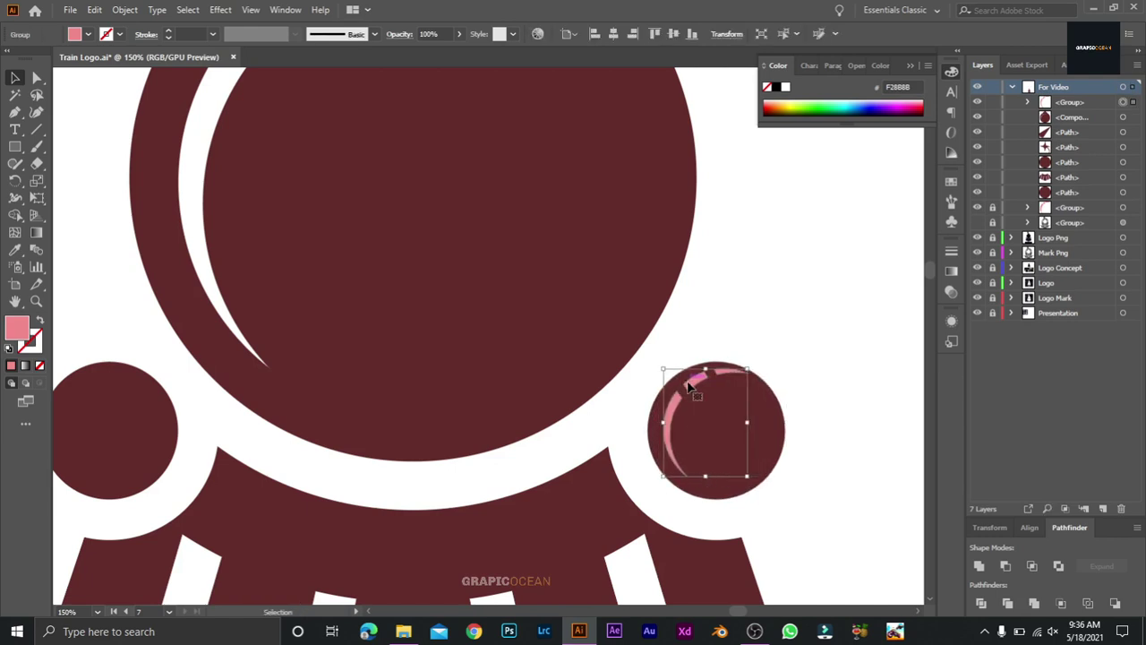
pyautogui.click(767, 336)
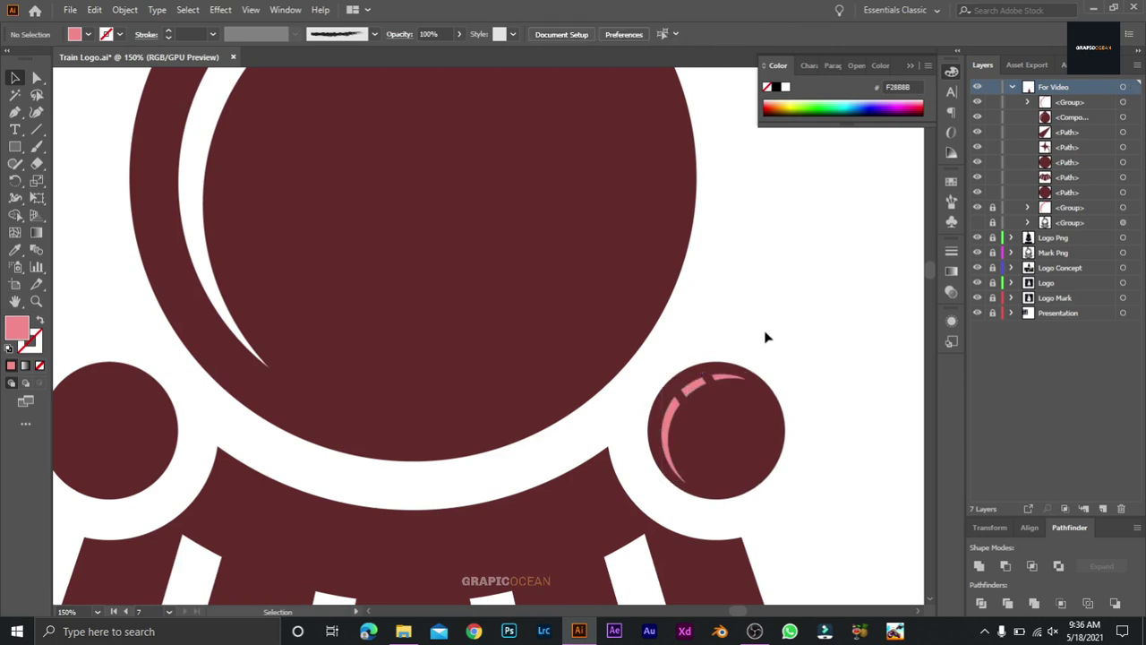
# - Shrink the small highlight slightly and copy it to the same position on the left small circle
pyautogui.click(689, 395)
pyautogui.moveTo(746, 482); pyautogui.dragTo(736, 471)
pyautogui.click(839, 452)
pyautogui.moveTo(839, 452); pyautogui.dragTo(921, 447)
pyautogui.click(753, 413)
pyautogui.moveTo(753, 413); pyautogui.dragTo(143, 422)
pyautogui.click(143, 360)
# - Subtract the pink highlights from the right and left small circles with Pathfinder Minus Front
pyautogui.moveTo(742, 359); pyautogui.dragTo(799, 389)
pyautogui.click(1005, 565)
pyautogui.moveTo(130, 362); pyautogui.dragTo(170, 395)
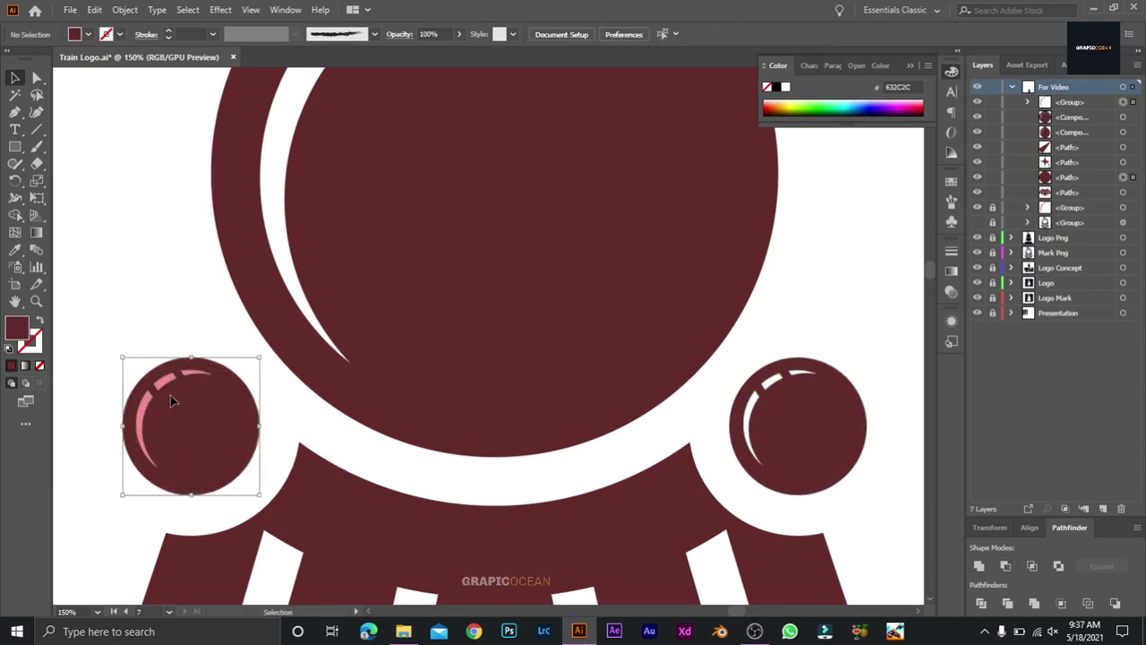
pyautogui.click(1006, 566)
# - Group all the finished bomb and train logo shapes
pyautogui.click(880, 512)
pyautogui.hotkey('ctrl', '-')
pyautogui.hotkey('ctrl', '-')
pyautogui.hotkey('ctrl', '-')
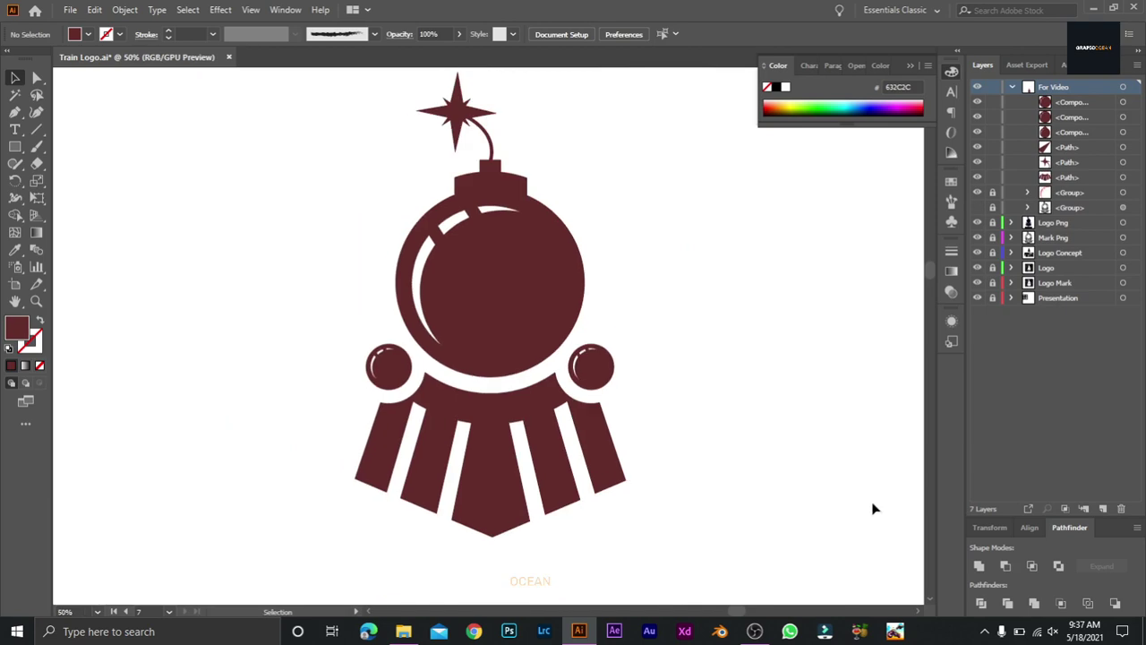
pyautogui.hotkey('ctrl', 'a')
pyautogui.hotkey('ctrl', 'g')
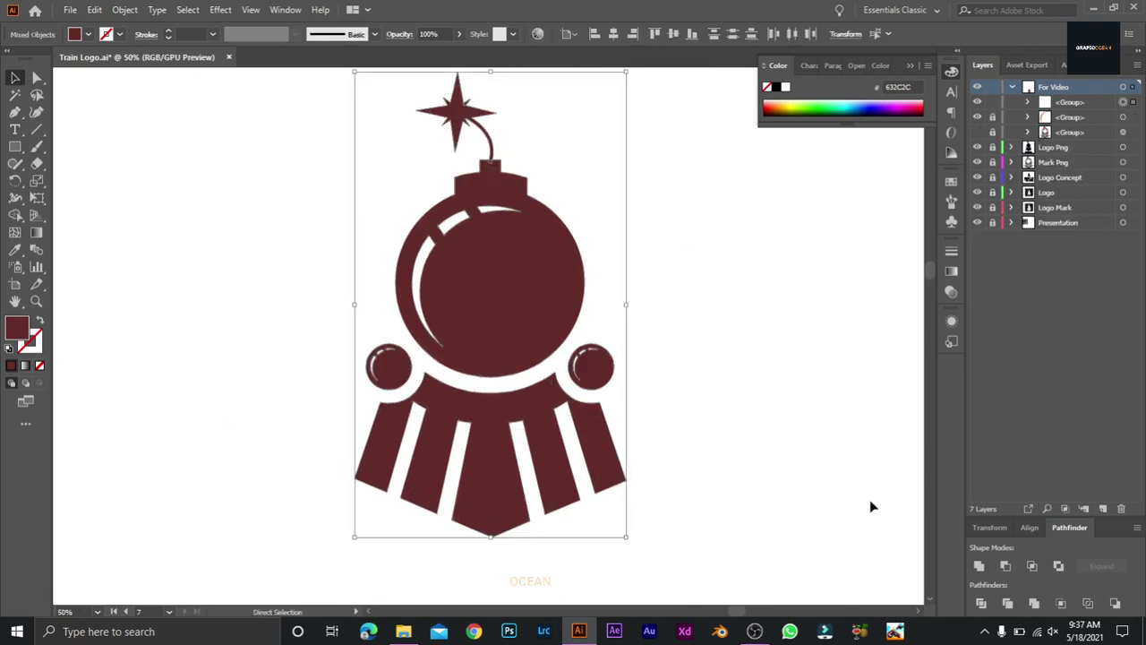
pyautogui.click(752, 330)
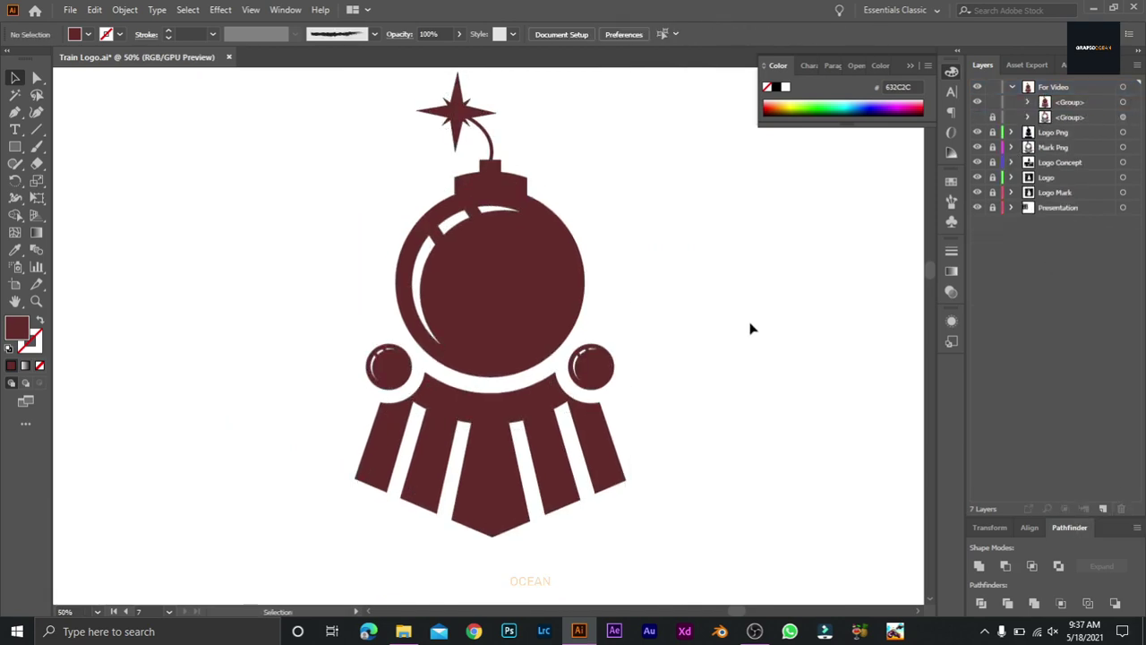
# - Move the logo group off the artboard to the empty canvas on its right
pyautogui.hotkey('ctrl', '-')
pyautogui.hotkey('ctrl', '-')
pyautogui.hotkey('ctrl', '-')
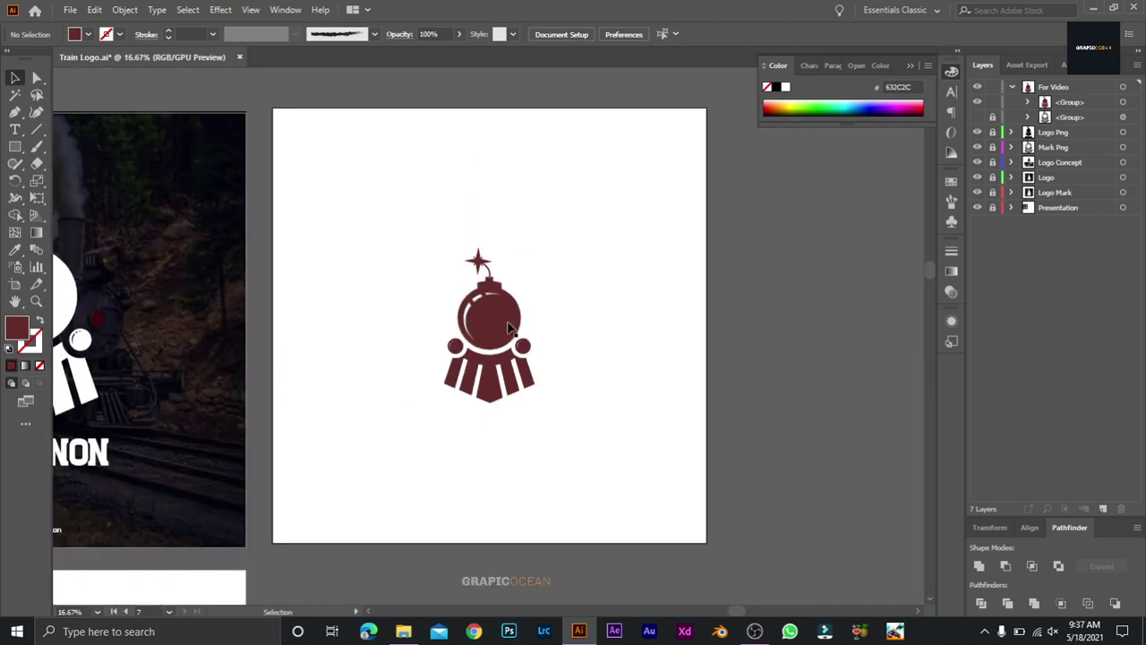
pyautogui.moveTo(508, 328); pyautogui.dragTo(811, 346)
# - Draw a rectangle covering the whole artboard and fill it with dark navy 030311 sampled from the presentation artboard
pyautogui.moveTo(273, 106)
pyautogui.mouseDown()
pyautogui.moveTo(706, 542)
pyautogui.moveTo(886, 535)
pyautogui.mouseUp()
pyautogui.hotkey('ctrl', '-')
pyautogui.hotkey('ctrl', '-')
pyautogui.hotkey('ctrl', '-')
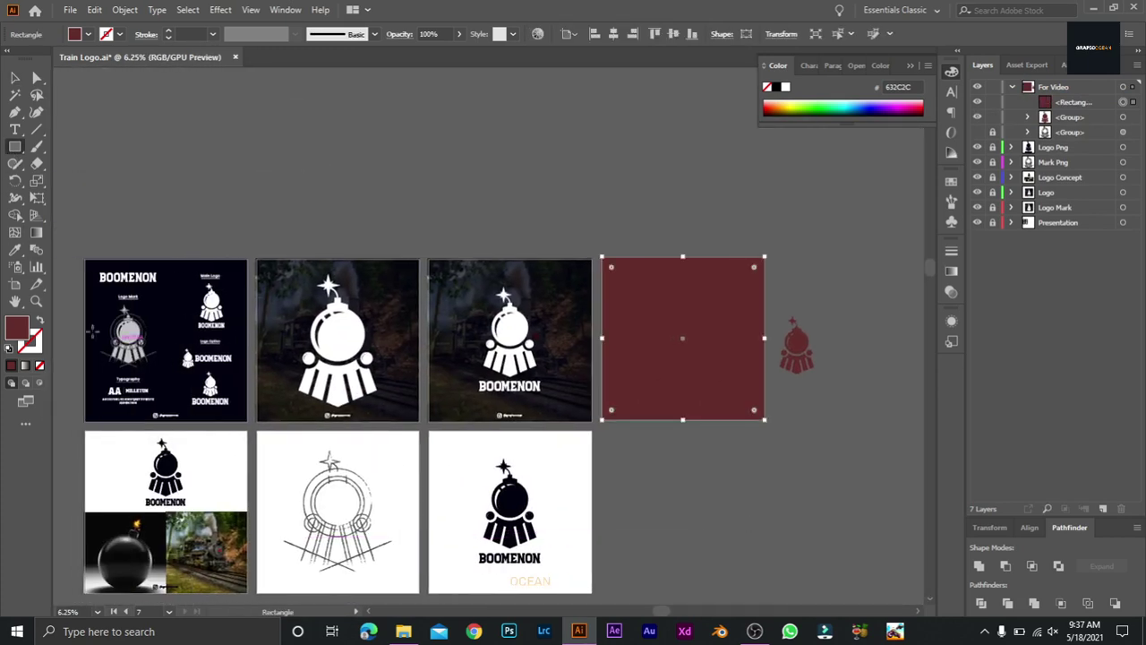
pyautogui.press('i')
pyautogui.click(154, 279)
# - Lock the navy background rectangle and clear the selection
pyautogui.press('v')
pyautogui.moveTo(663, 208); pyautogui.dragTo(499, 201)
pyautogui.hotkey('ctrl', '+')
pyautogui.hotkey('ctrl', '+')
pyautogui.hotkey('ctrl', '+')
pyautogui.hotkey('ctrl', '+')
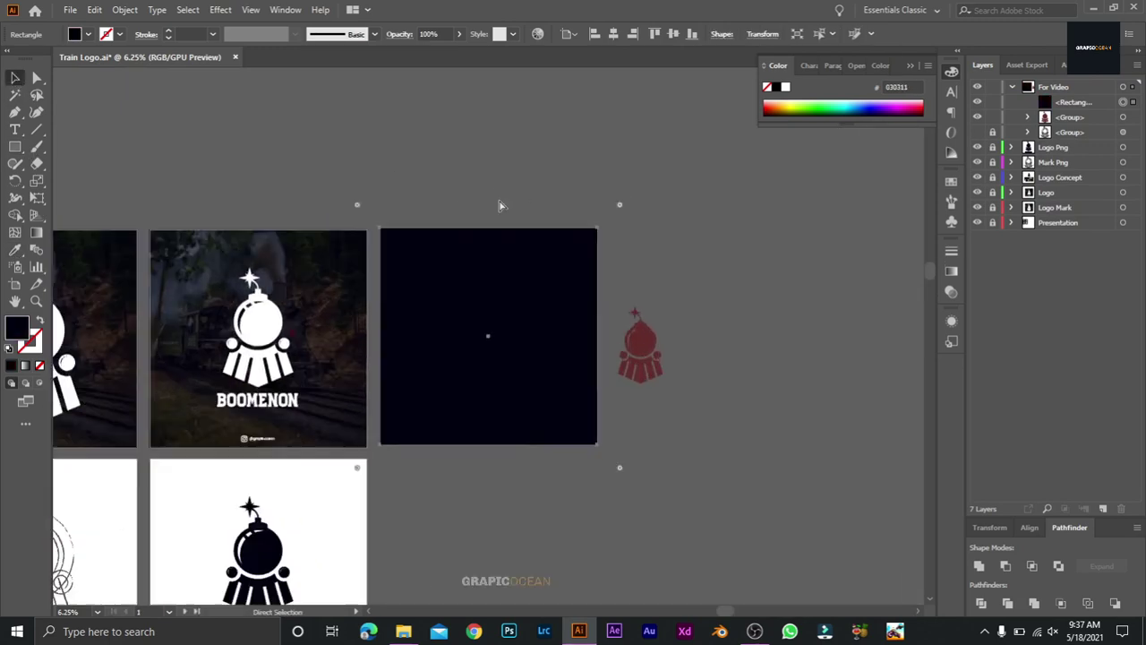
pyautogui.hotkey('ctrl', 'shift', 'a')
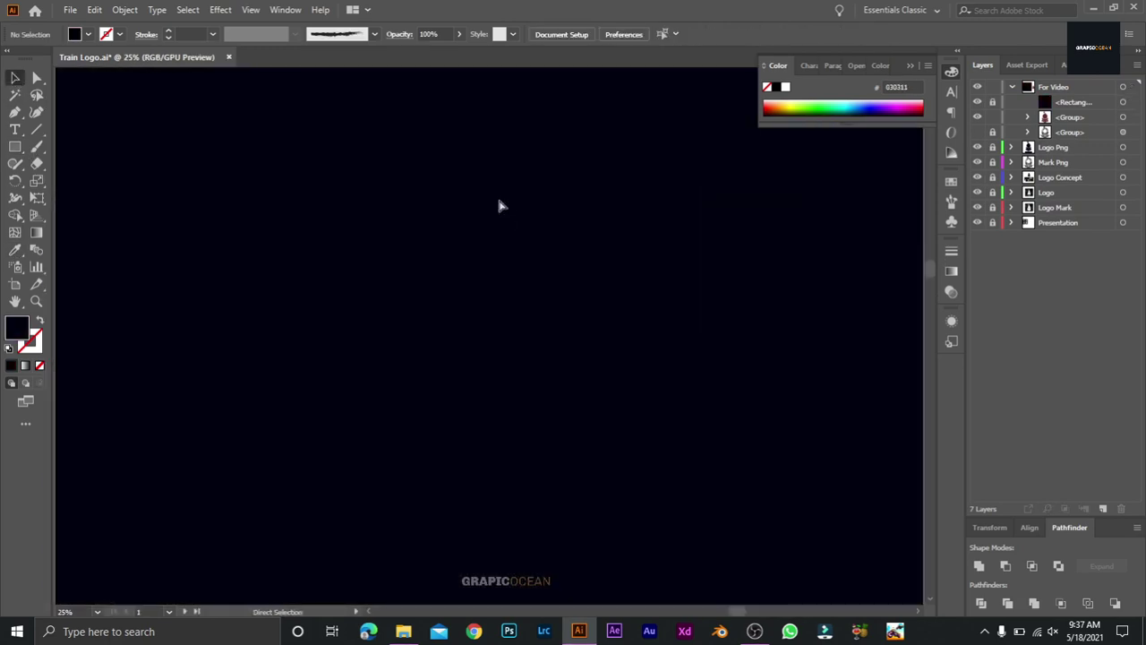
# - Try to move the background rectangle beneath the logo groups in the layer order
pyautogui.click(1123, 117)
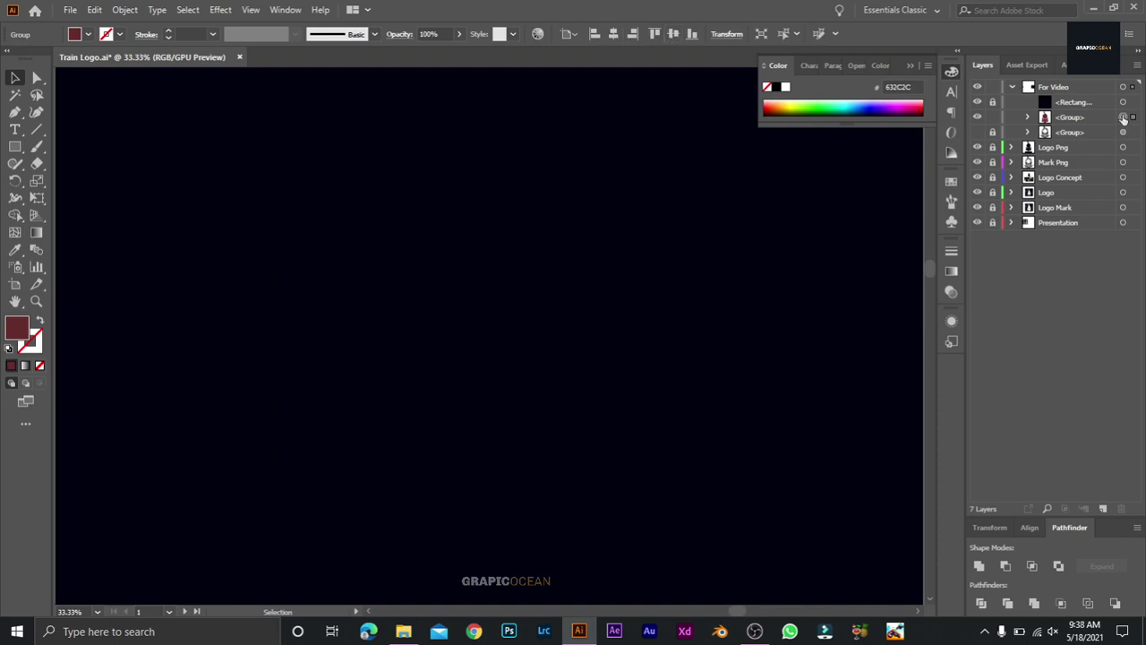
pyautogui.moveTo(1073, 102); pyautogui.dragTo(1093, 136)
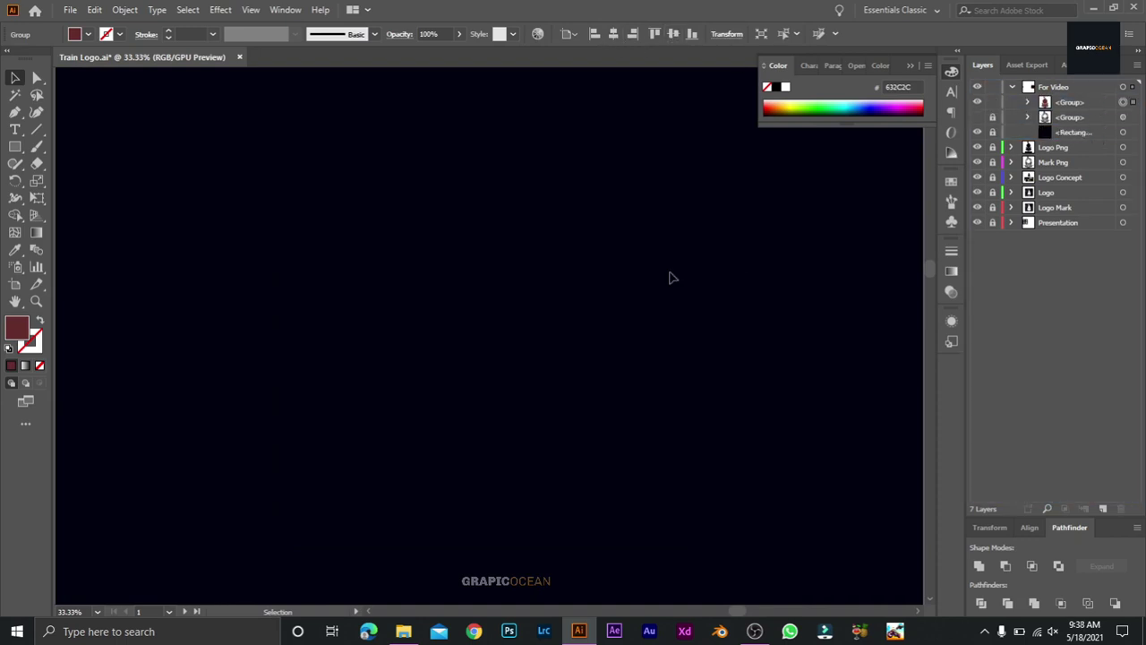
pyautogui.hotkey('ctrl', '-')
pyautogui.hotkey('ctrl', '-')
pyautogui.hotkey('ctrl', 'z')
pyautogui.moveTo(645, 294); pyautogui.dragTo(190, 346)
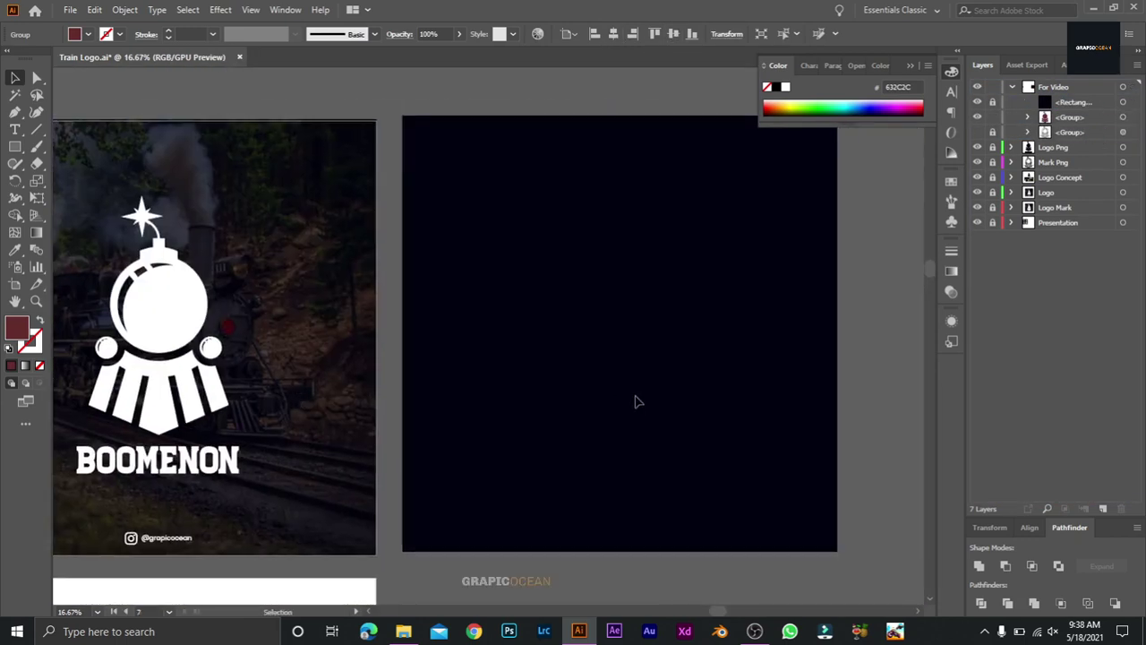
# - Center the logo group on the artboard horizontally and vertically, and move it above the navy rectangle in the layer order
pyautogui.hotkey('ctrl', 'shift', 'a')
pyautogui.click(1082, 121)
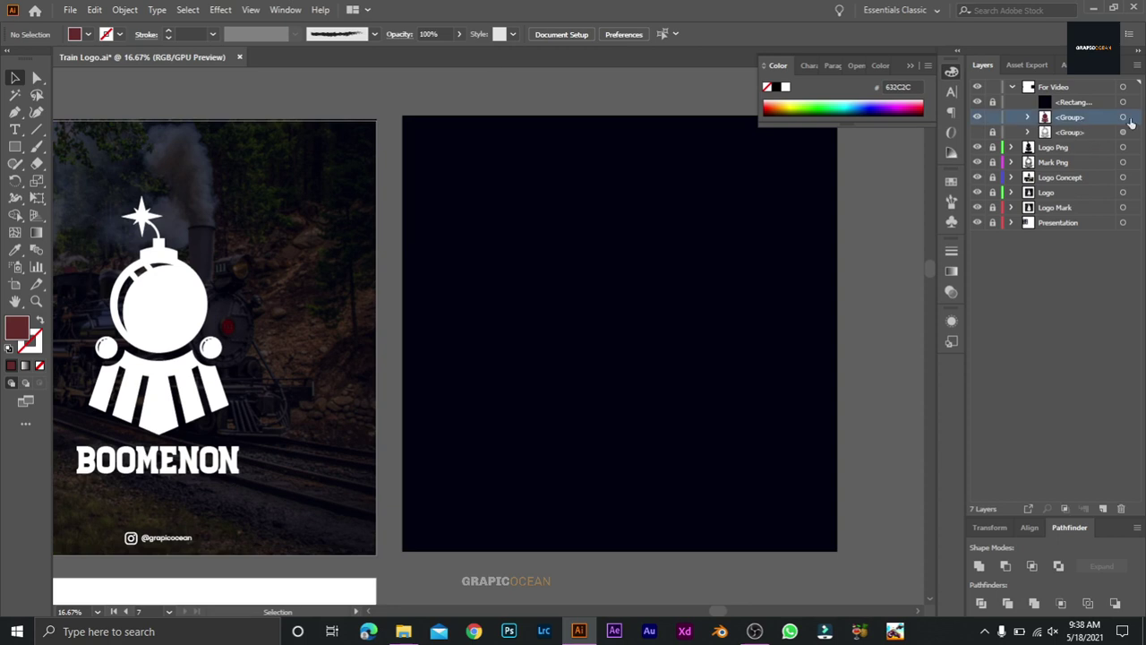
pyautogui.click(1131, 119)
pyautogui.click(616, 34)
pyautogui.click(677, 34)
pyautogui.moveTo(1084, 120); pyautogui.dragTo(1090, 95)
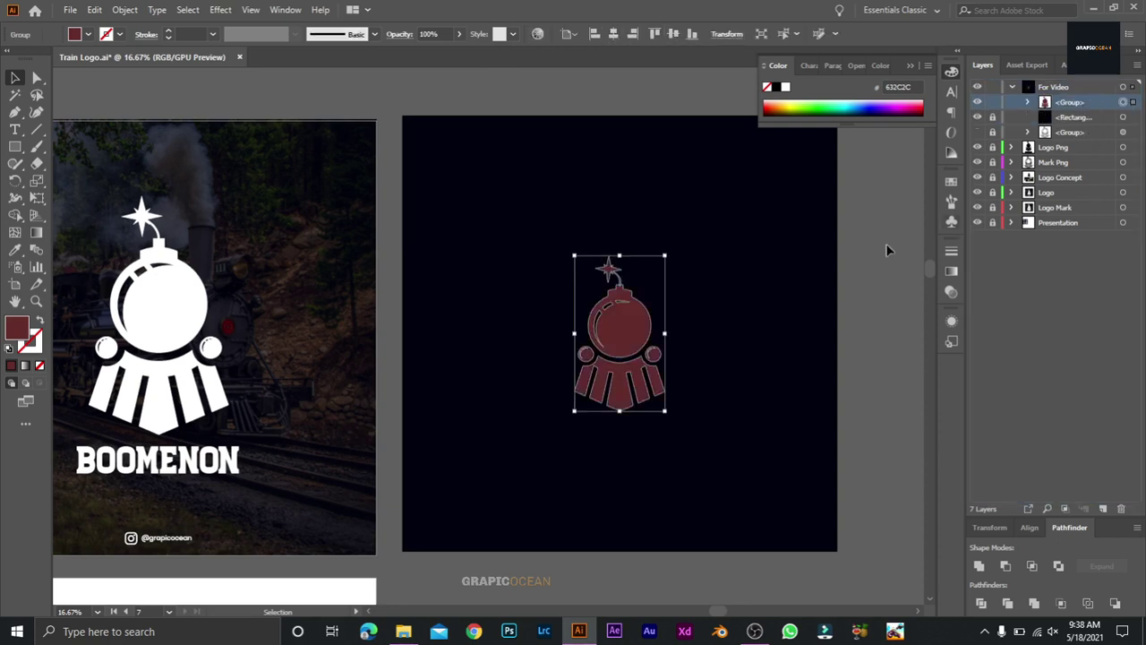
# - Fill the logo group with white FFFFFF
pyautogui.click(886, 251)
pyautogui.hotkey('ctrl', '+')
pyautogui.hotkey('ctrl', '+')
pyautogui.moveTo(854, 260); pyautogui.dragTo(651, 242)
pyautogui.hotkey('ctrl', '+')
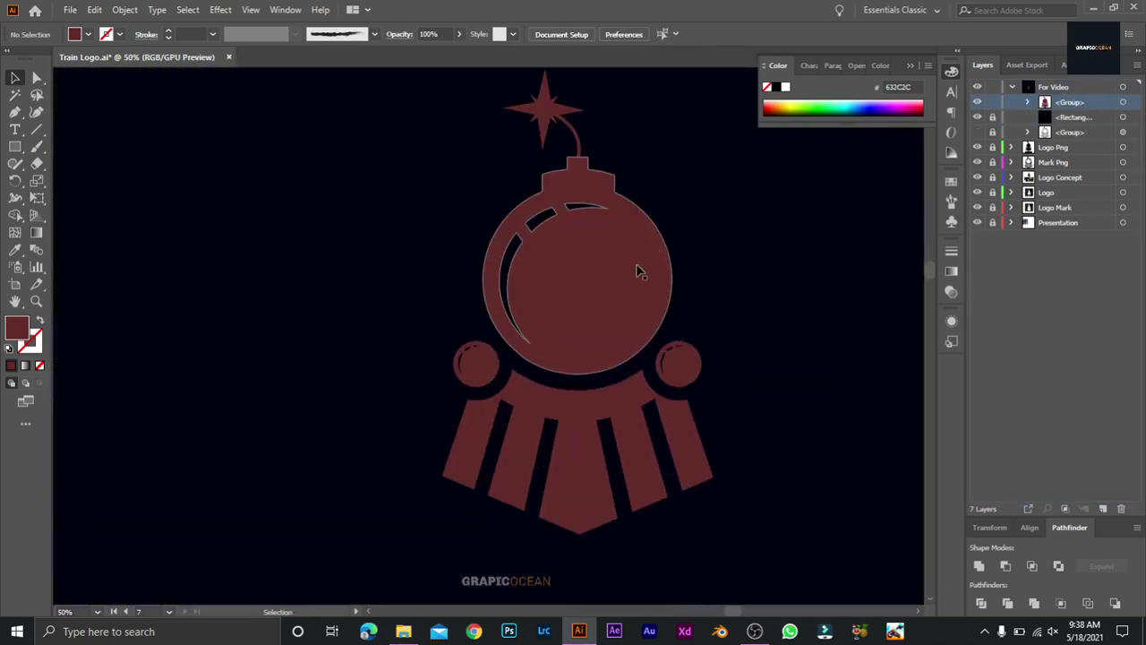
pyautogui.click(612, 268)
pyautogui.doubleClick(9, 333)
pyautogui.moveTo(824, 206); pyautogui.dragTo(765, 143)
pyautogui.click(1120, 179)
pyautogui.click(797, 313)
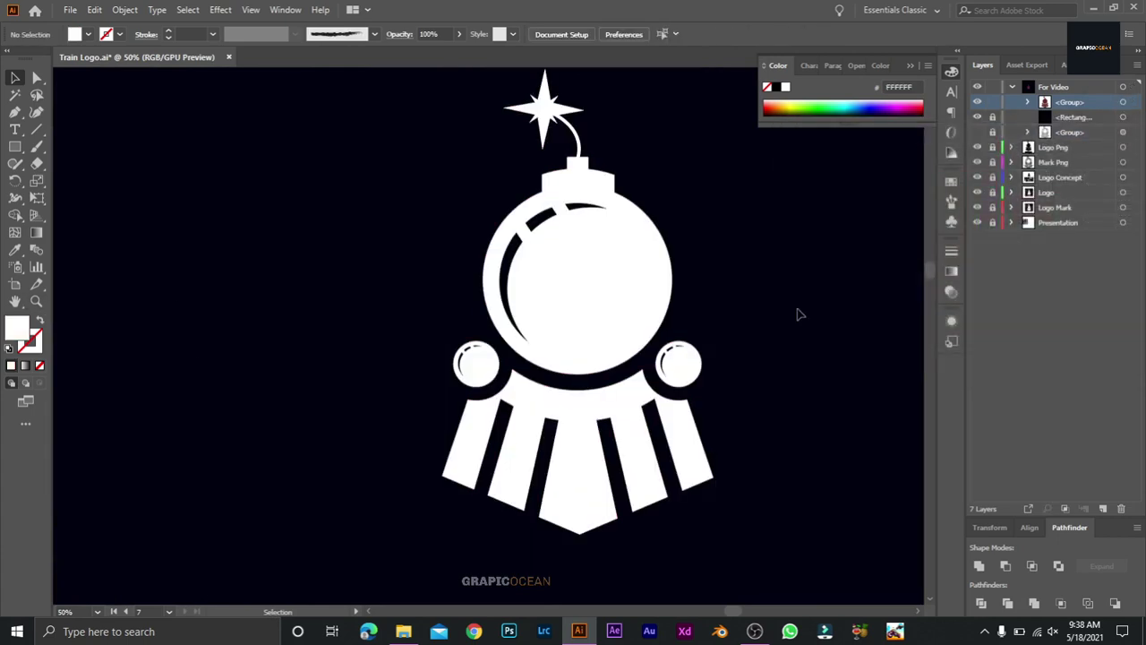
# - Scale the white logo down proportionally and shift it upward, leaving room for text below
pyautogui.click(555, 256)
pyautogui.moveTo(713, 71); pyautogui.dragTo(633, 209)
pyautogui.click(667, 260)
pyautogui.moveTo(557, 387); pyautogui.dragTo(532, 267)
pyautogui.click(350, 242)
# - Add the text BOOMENON below the logo in the Milletun font at 48 pt
pyautogui.press('t')
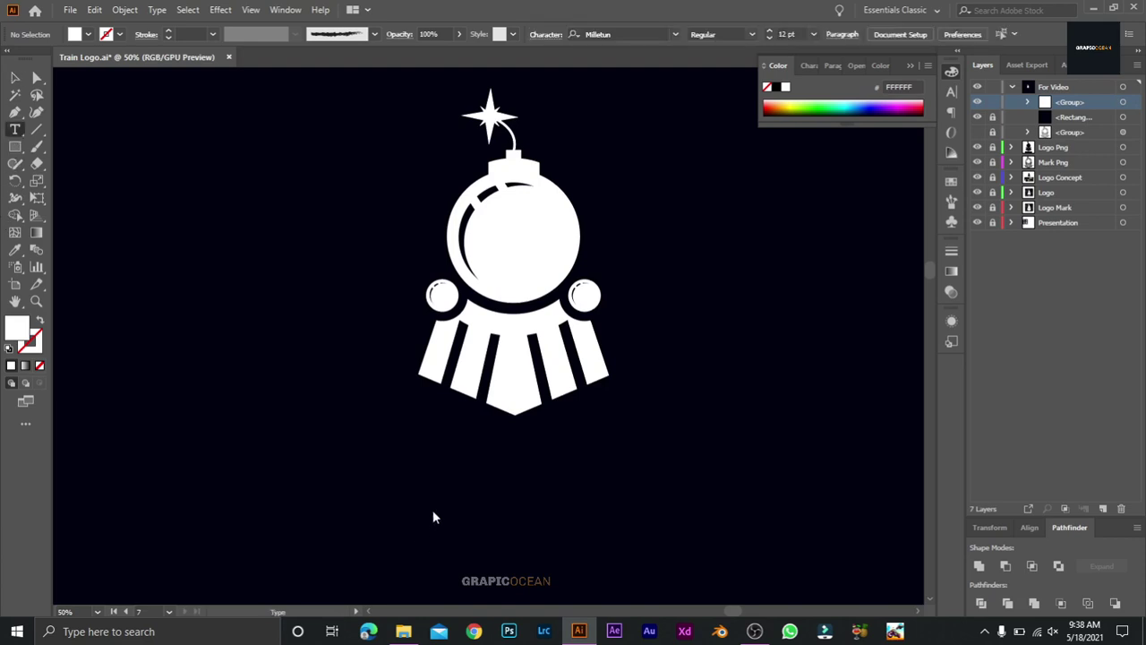
pyautogui.click(437, 501)
pyautogui.click(707, 34)
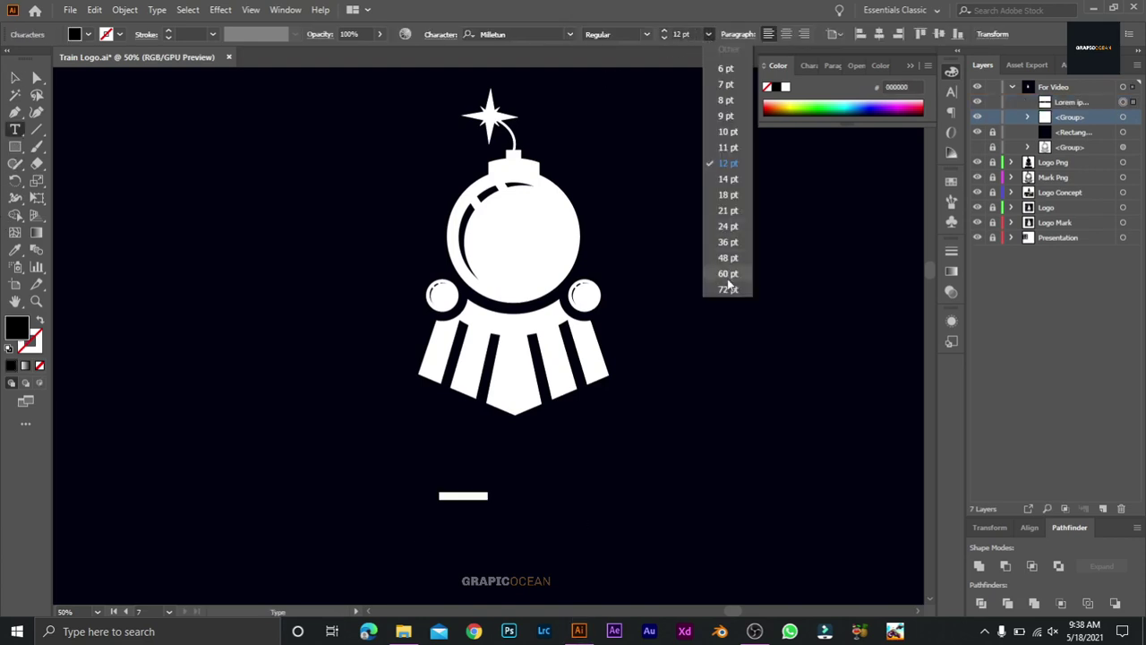
pyautogui.click(727, 261)
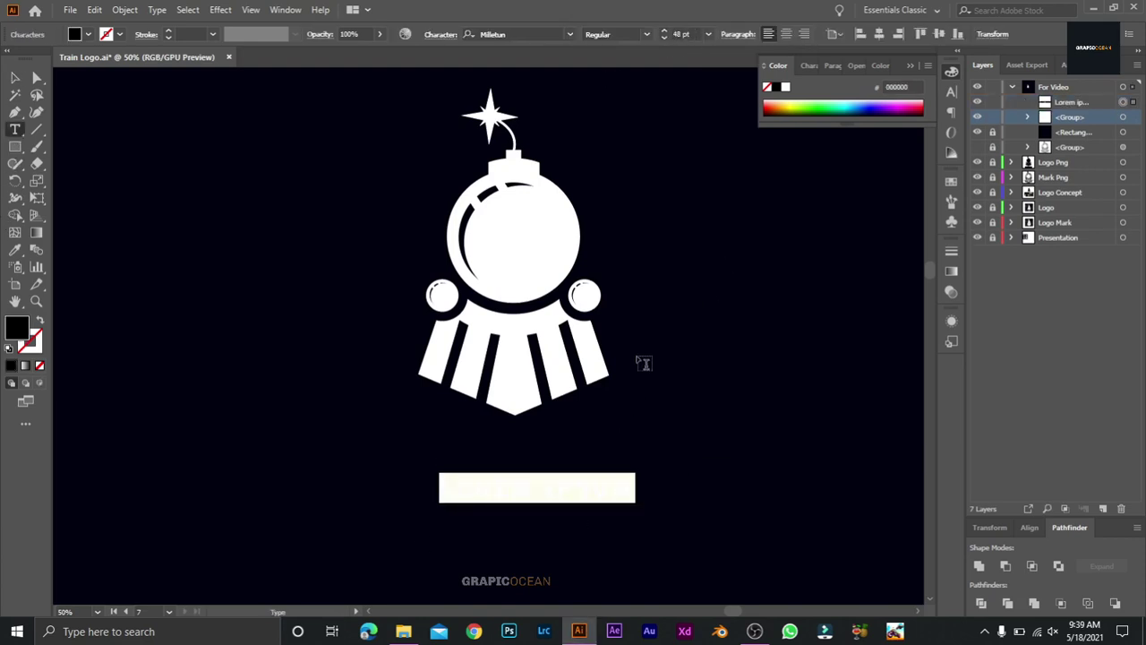
pyautogui.write('BOMBTRAI')
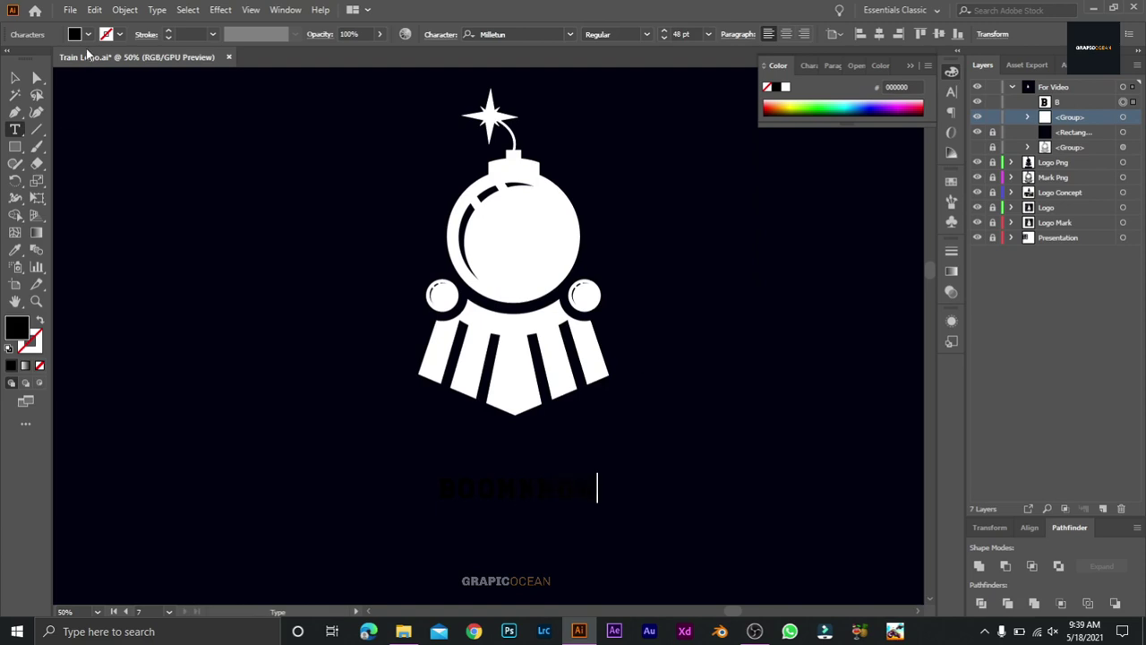
# - Fill the BOOMENON text white, enlarge it slightly wider than the logo mark and place it centered just beneath it
pyautogui.click(88, 34)
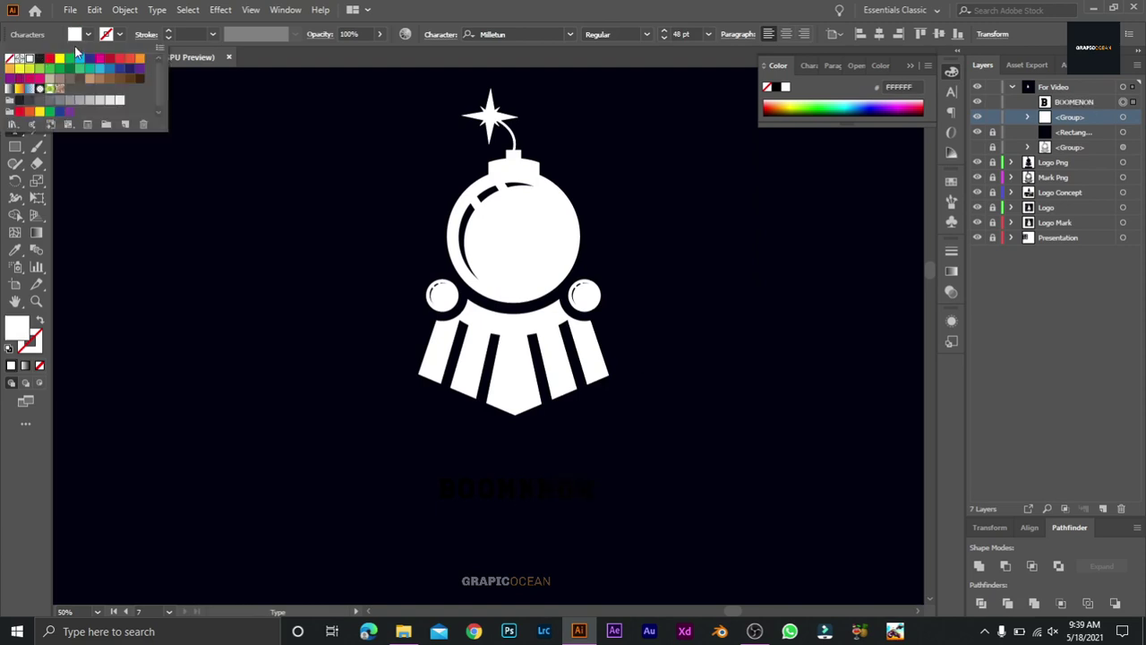
pyautogui.click(88, 34)
pyautogui.click(14, 78)
pyautogui.click(88, 34)
pyautogui.click(30, 58)
pyautogui.click(88, 34)
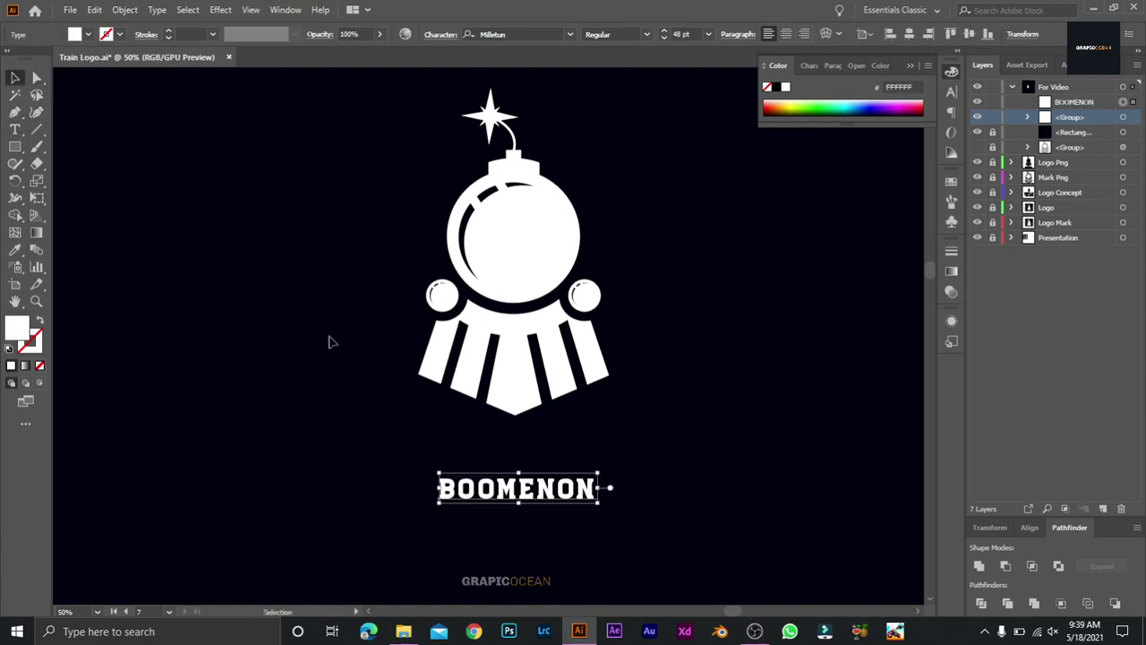
pyautogui.moveTo(567, 496); pyautogui.dragTo(616, 484)
pyautogui.click(602, 484)
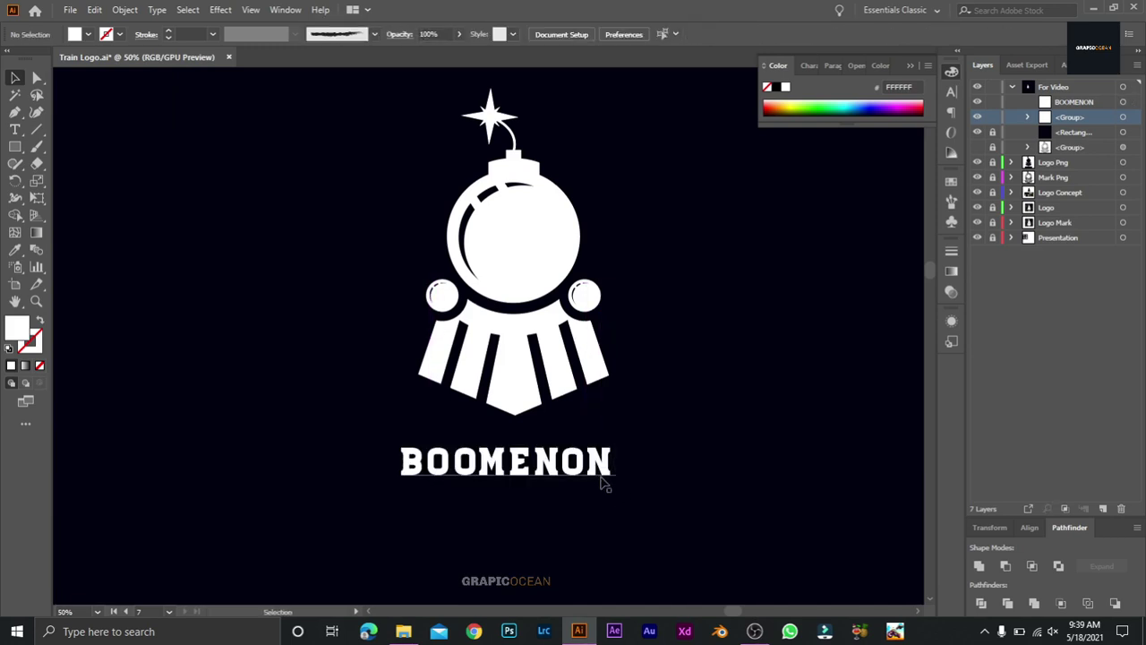
# - Center the logo mark and BOOMENON text horizontally on the artboard, and move the text up close beneath the mark
pyautogui.hotkey('ctrl', 'a')
pyautogui.click(481, 35)
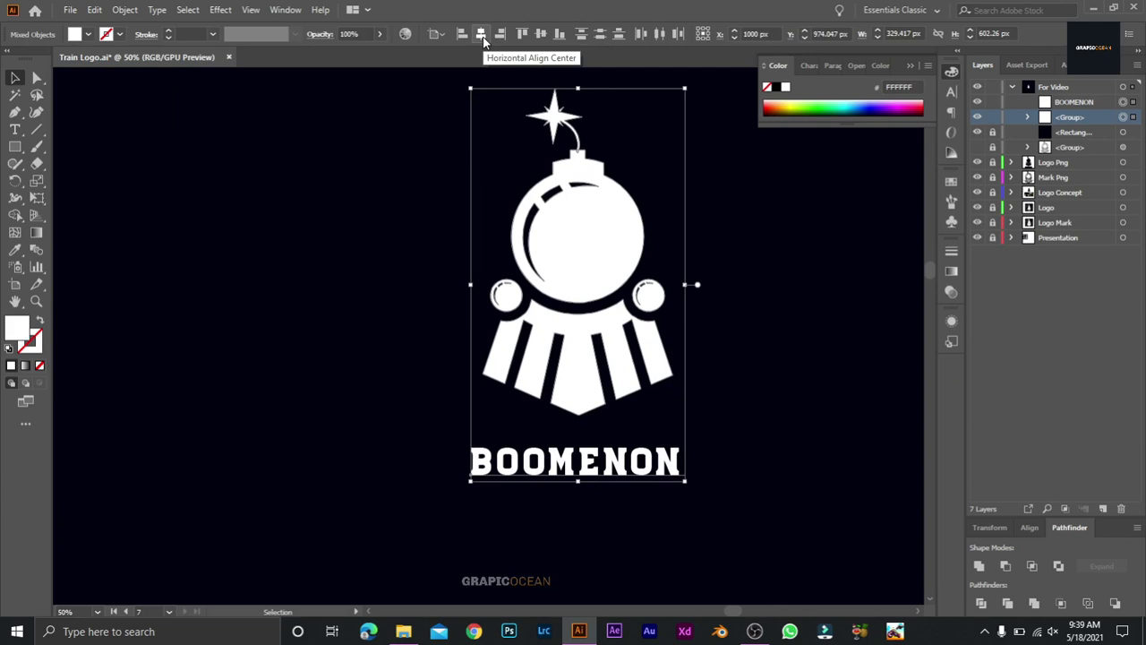
pyautogui.click(818, 446)
pyautogui.click(661, 473)
pyautogui.hotkey('shift', 'Up')
pyautogui.hotkey('shift', 'Up')
pyautogui.hotkey('shift', 'Up')
pyautogui.hotkey('shift', 'Up')
pyautogui.hotkey('shift', 'Up')
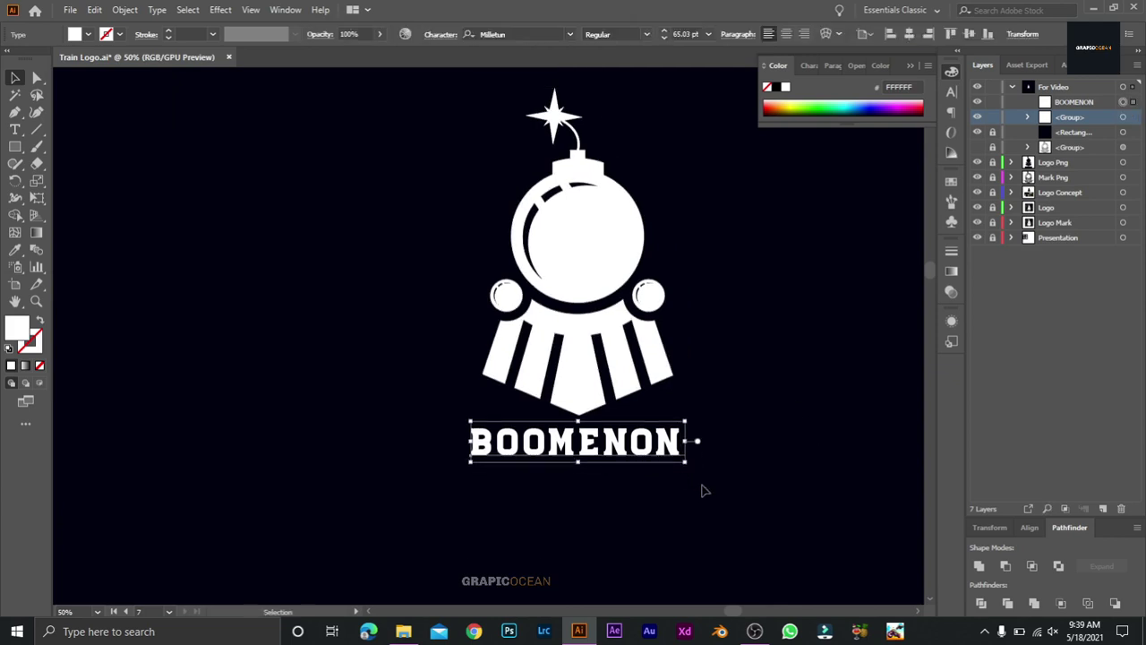
pyautogui.click(703, 490)
pyautogui.click(674, 446)
pyautogui.click(951, 92)
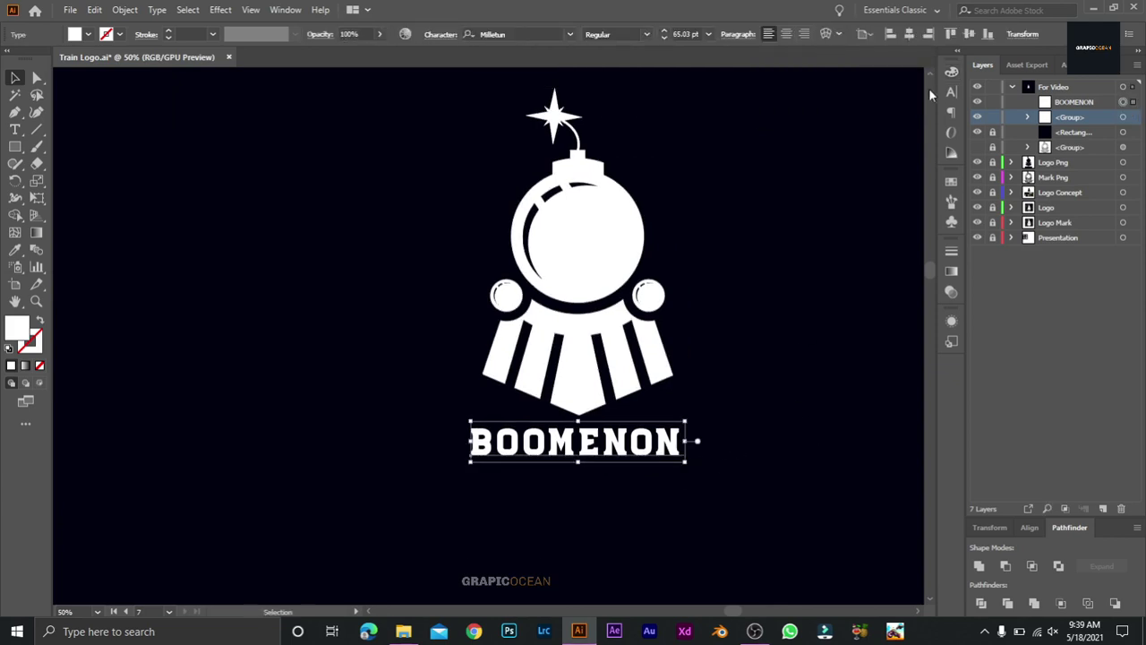
pyautogui.click(744, 144)
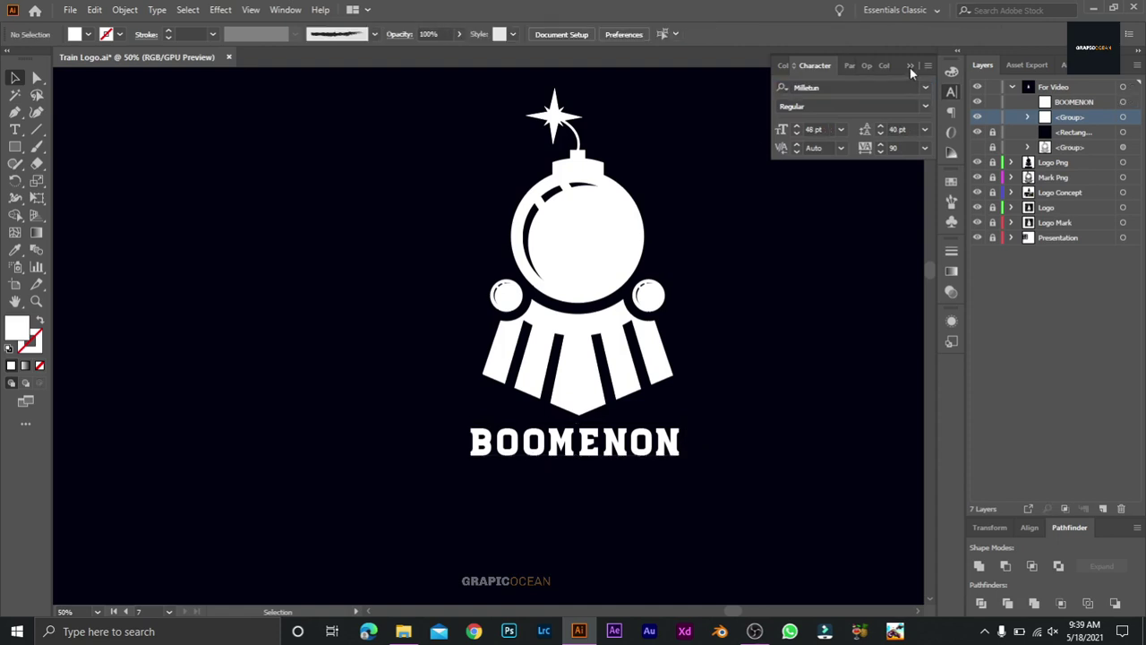
pyautogui.click(910, 65)
# - Group the white logo mark and the BOOMENON text into one object
pyautogui.hotkey('ctrl', '-')
pyautogui.hotkey('ctrl', '-')
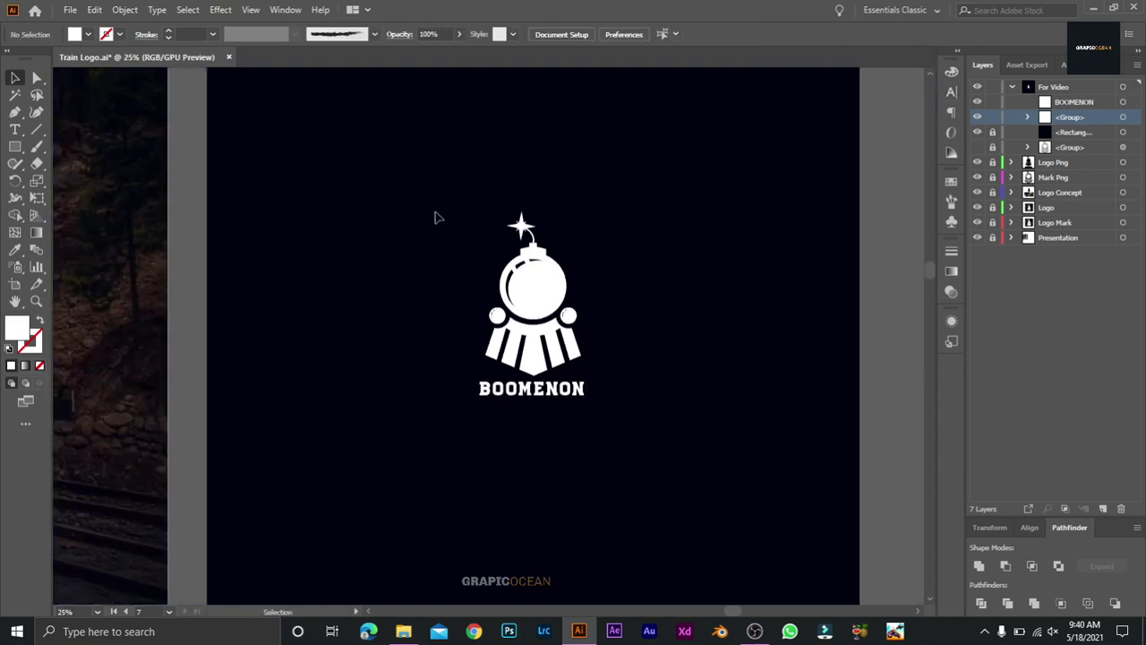
pyautogui.moveTo(436, 216); pyautogui.dragTo(624, 429)
pyautogui.hotkey('ctrl', 'g')
# - Enlarge the grouped logo proportionally from its center so it fills most of the navy artboard's height
pyautogui.hotkey('ctrl', '-')
pyautogui.hotkey('ctrl', '-')
pyautogui.hotkey('ctrl', '-')
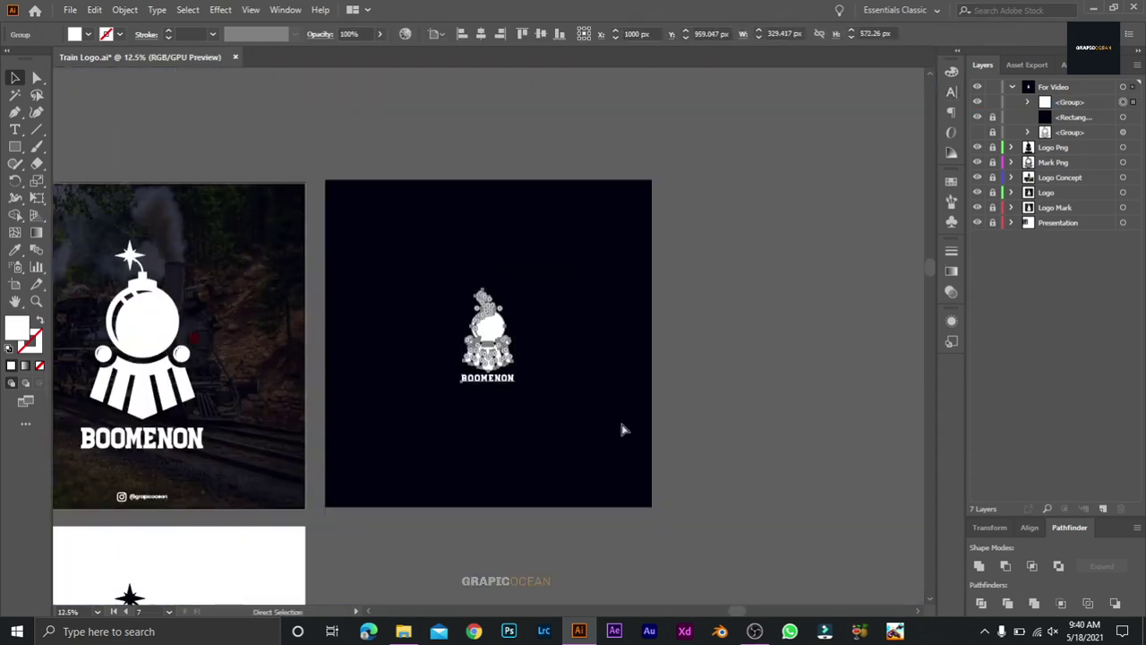
pyautogui.scroll(3, 506, 370)
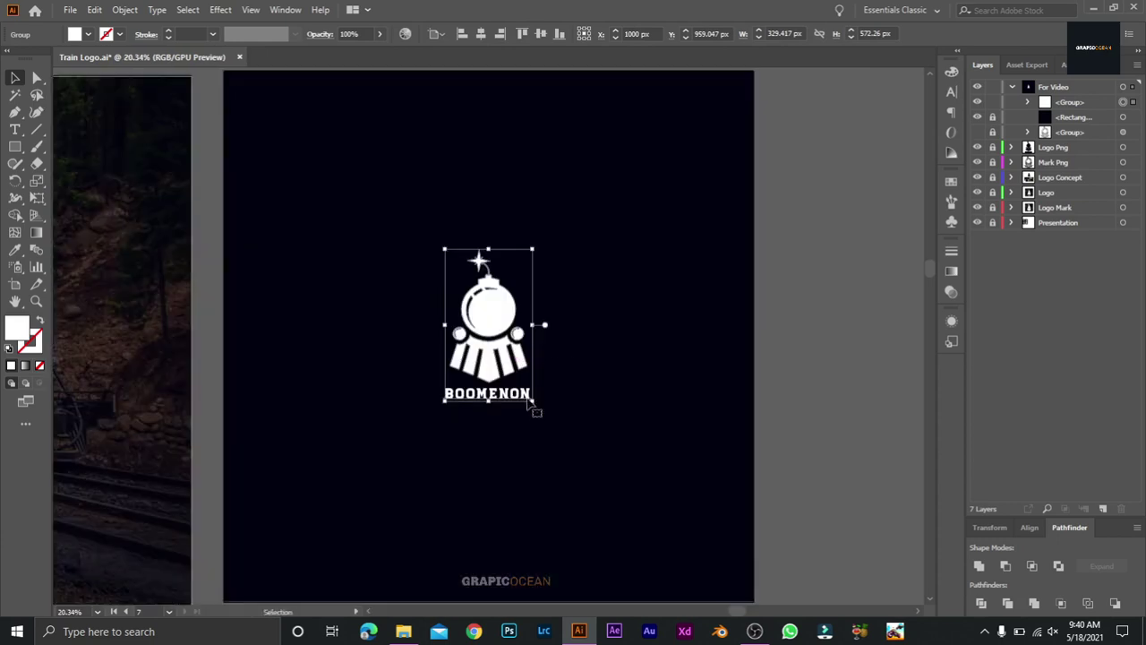
pyautogui.moveTo(533, 403); pyautogui.dragTo(652, 525)
pyautogui.click(818, 399)
# - Delete the hidden leftover group beneath the navy rectangle in the For Video layer
pyautogui.hotkey('ctrl', '-')
pyautogui.hotkey('ctrl', '-')
pyautogui.hotkey('ctrl', '-')
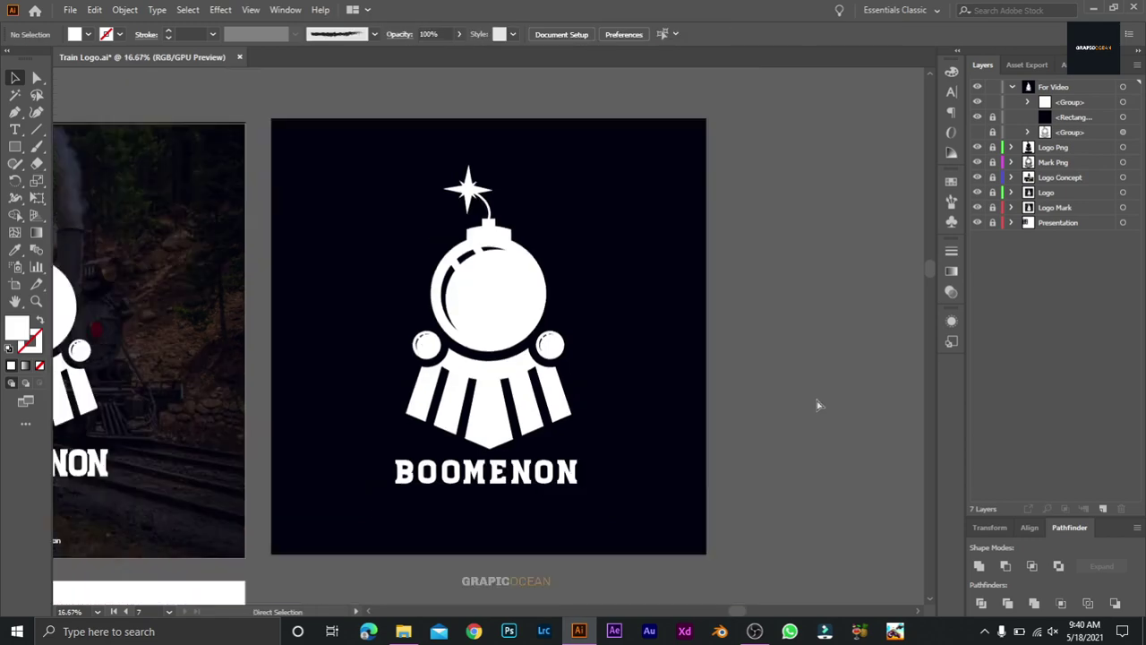
pyautogui.hotkey('ctrl', '-')
pyautogui.rightClick(539, 481)
pyautogui.moveTo(528, 488); pyautogui.dragTo(751, 409)
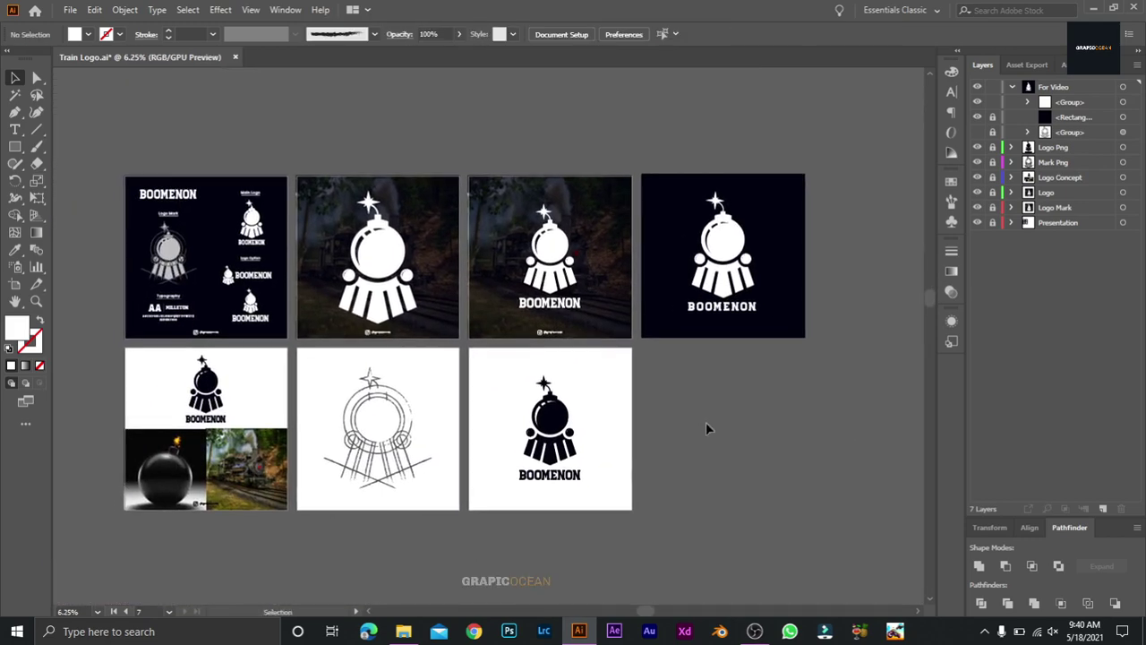
pyautogui.click(1120, 509)
# - Examine the contents of the Logo Png, Mark Png, Logo Concept, Logo, Logo Mark and Presentation layers, and collapse them again
pyautogui.click(1012, 208)
pyautogui.click(1012, 192)
pyautogui.click(1012, 178)
pyautogui.click(1012, 162)
pyautogui.click(1012, 148)
pyautogui.click(1011, 133)
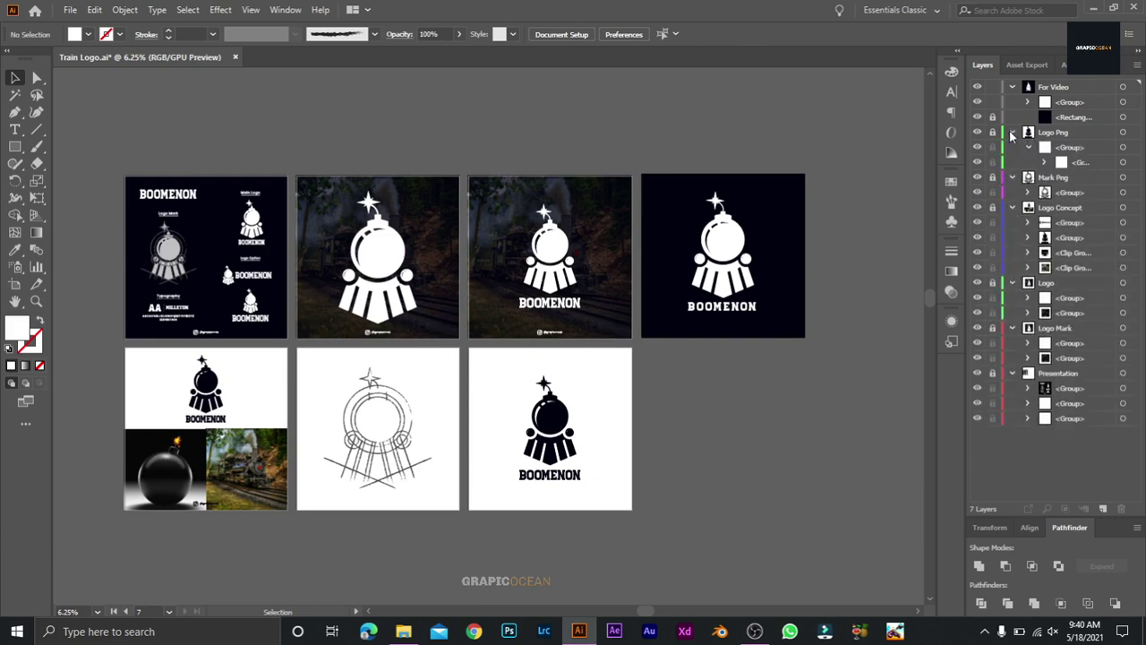
pyautogui.click(1012, 132)
pyautogui.click(1012, 147)
pyautogui.click(1012, 162)
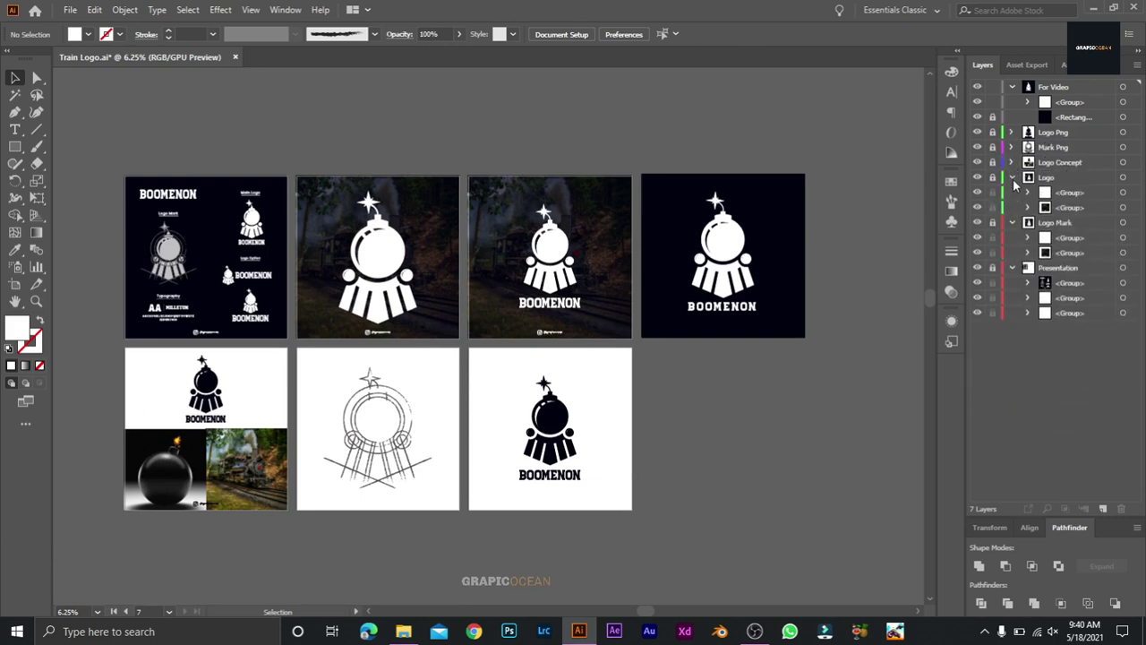
pyautogui.click(1012, 177)
pyautogui.click(1012, 193)
pyautogui.click(1012, 208)
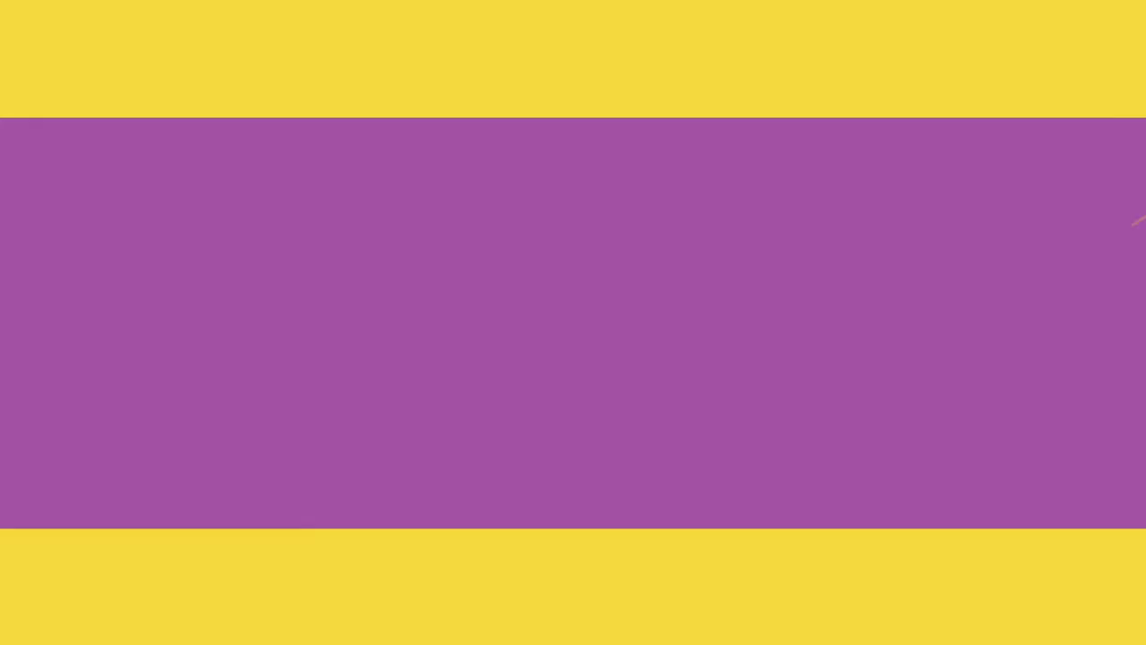